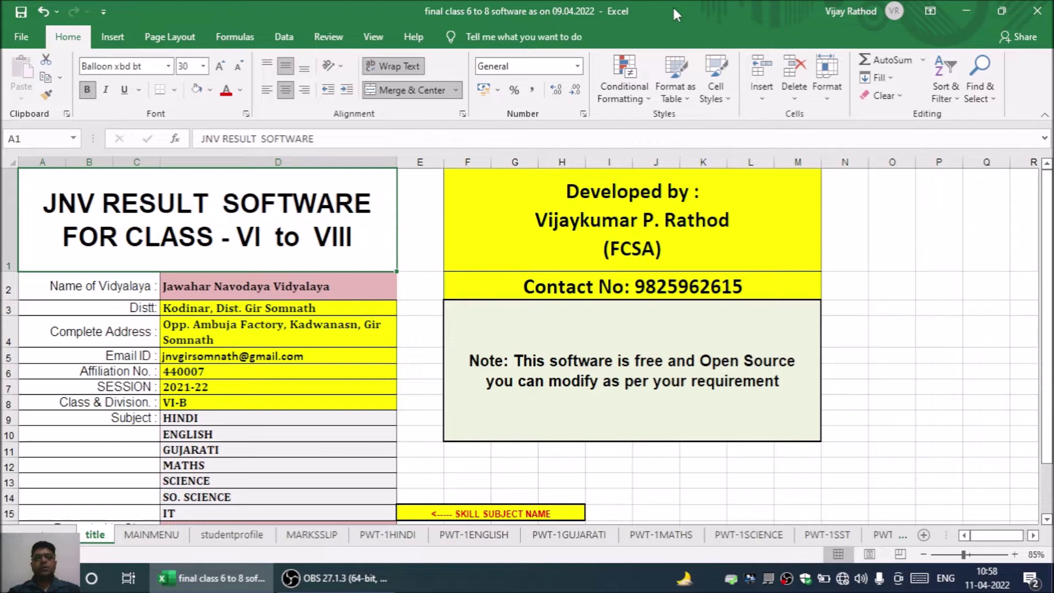
# Review the title sheet's school details, subject list, promoted class, school code, contact number and subject teacher table.
pyautogui.click(248, 286)
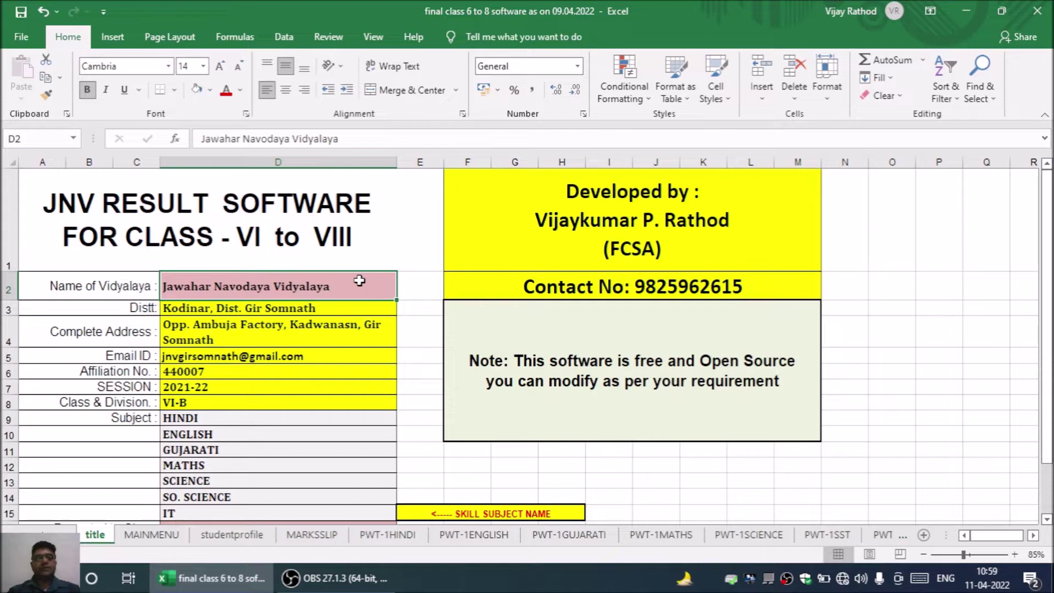
pyautogui.scroll(-1, 359, 280)
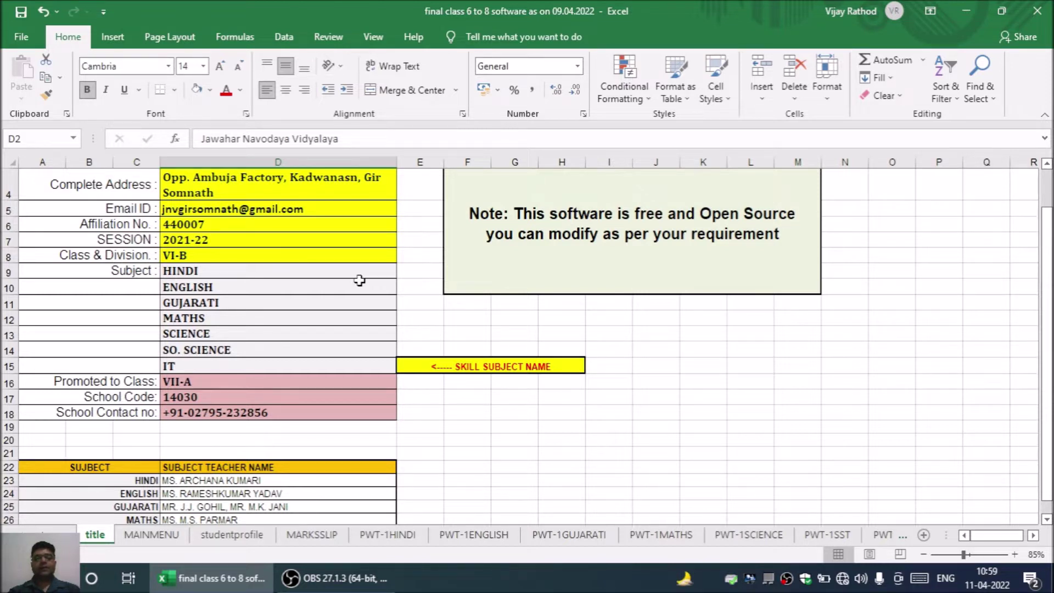
pyautogui.click(378, 305)
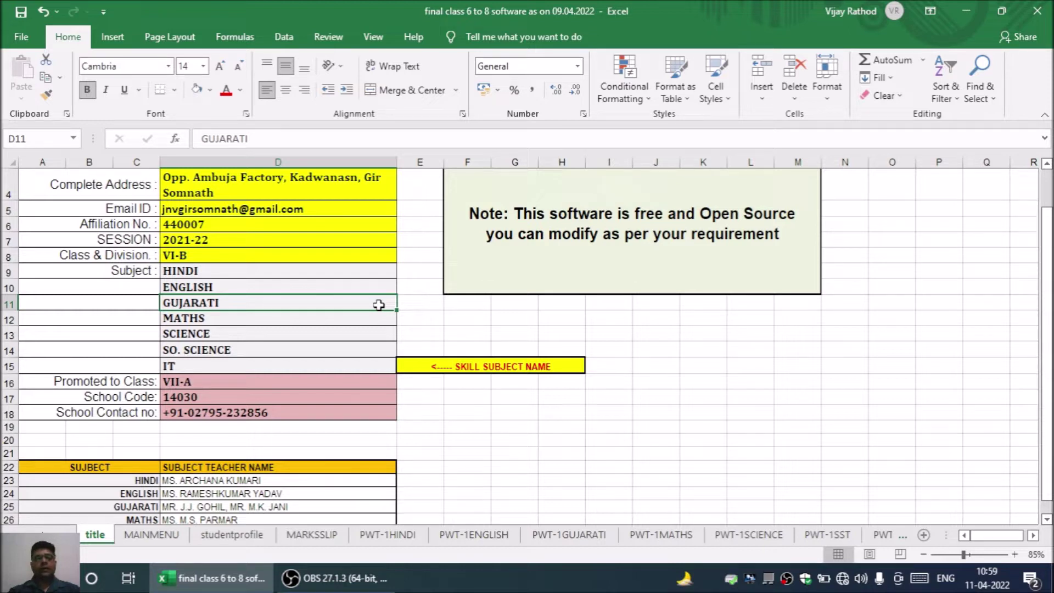
pyautogui.click(364, 367)
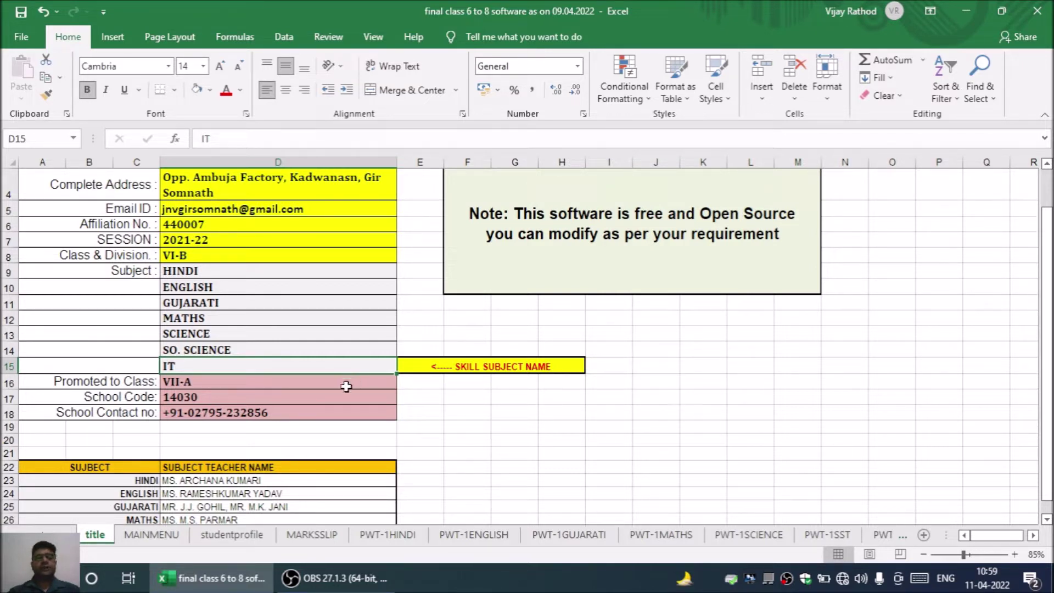
pyautogui.click(346, 387)
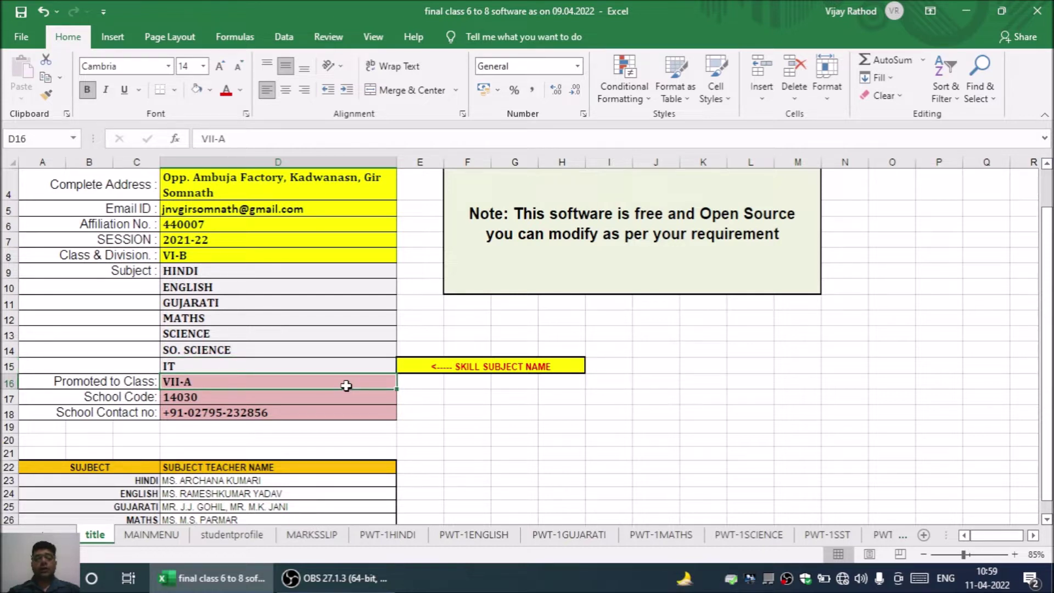
pyautogui.click(340, 397)
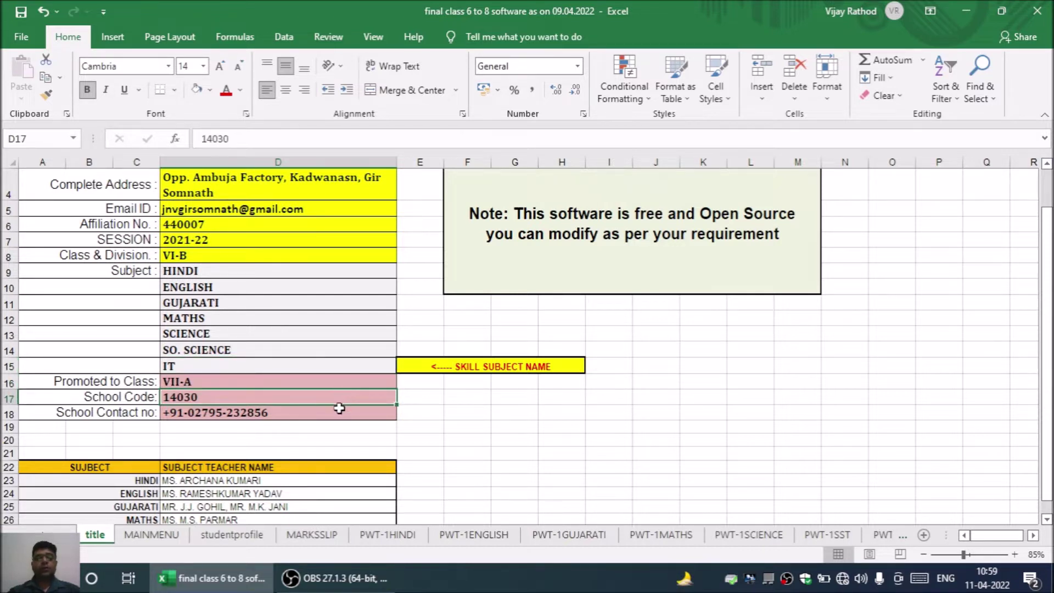
pyautogui.click(343, 411)
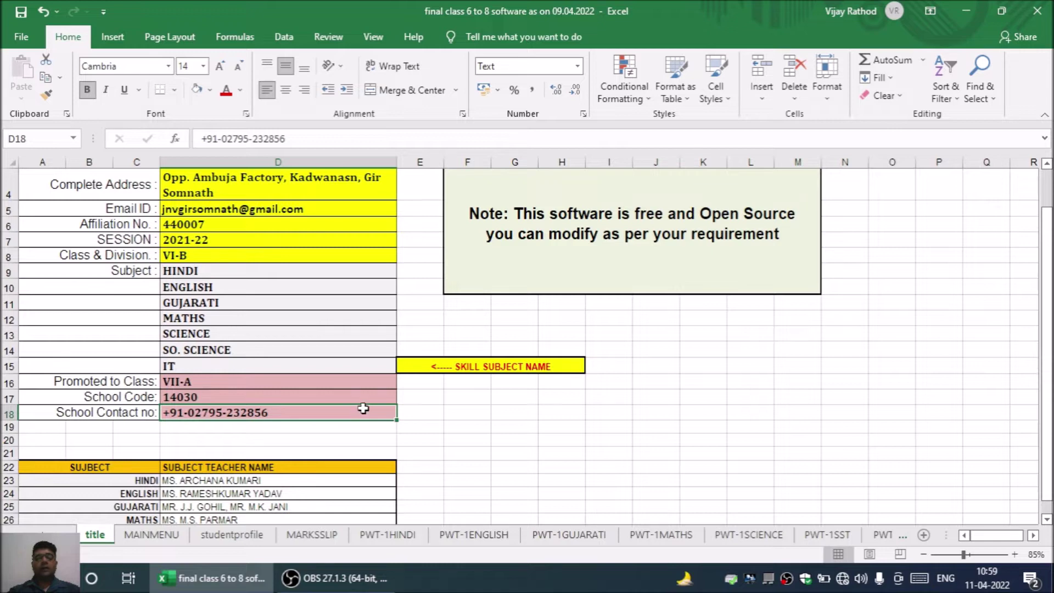
pyautogui.scroll(-1, 363, 409)
pyautogui.click(356, 413)
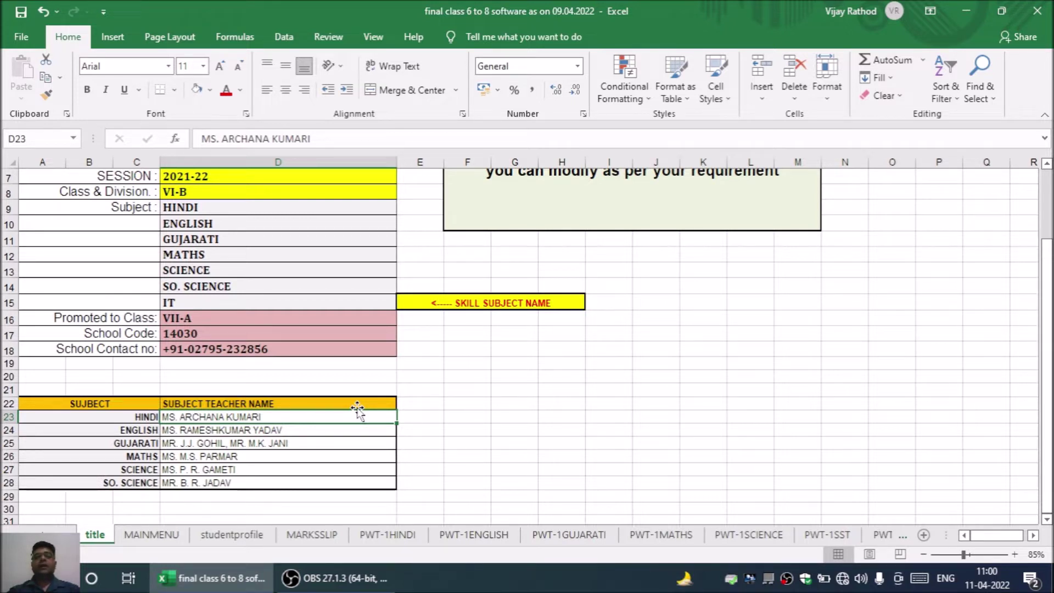
# Open the student profile through the main menu's profile link and examine its mandatory columns, from student name to Term I and Term II.
pyautogui.click(162, 535)
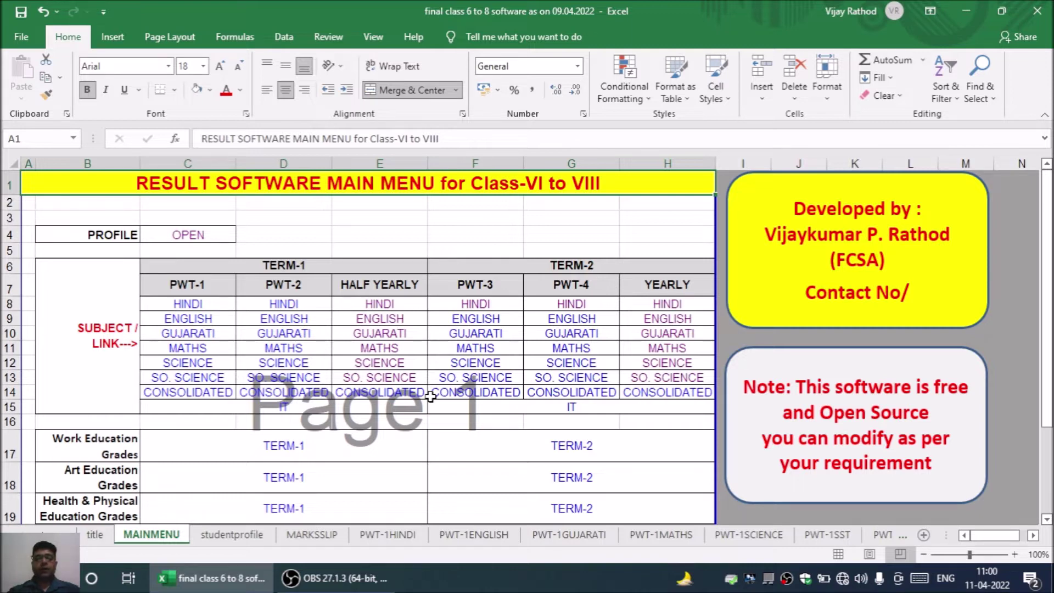
pyautogui.click(196, 240)
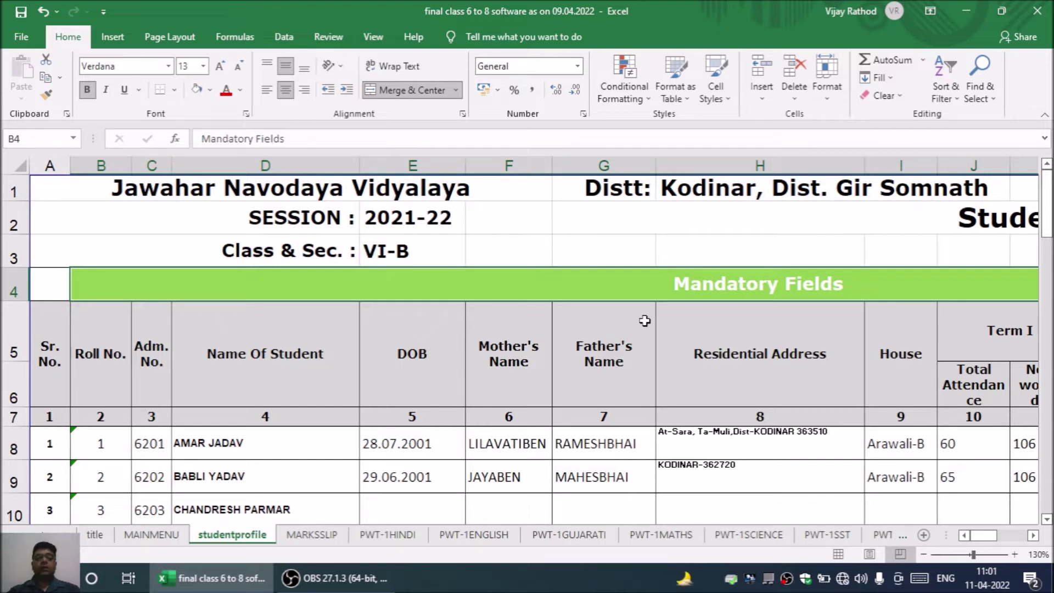
pyautogui.click(294, 372)
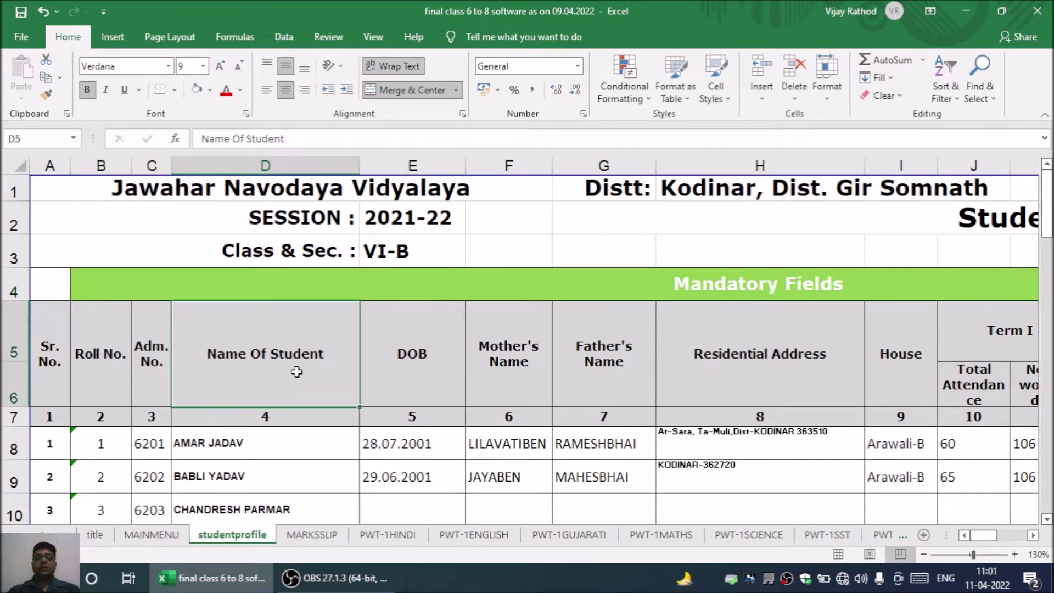
pyautogui.click(431, 365)
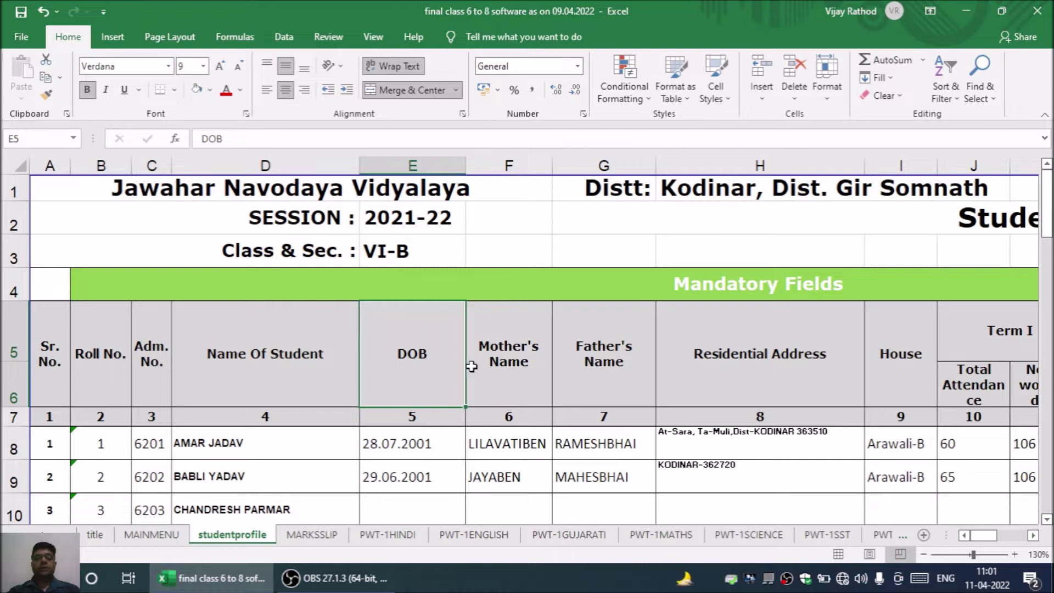
pyautogui.click(511, 367)
pyautogui.click(601, 368)
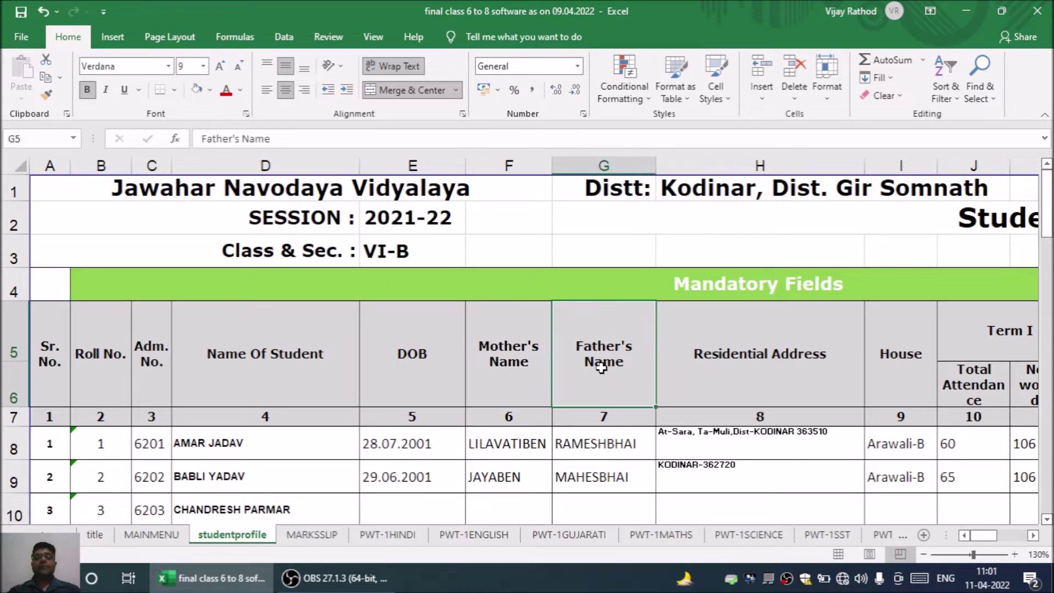
pyautogui.click(707, 372)
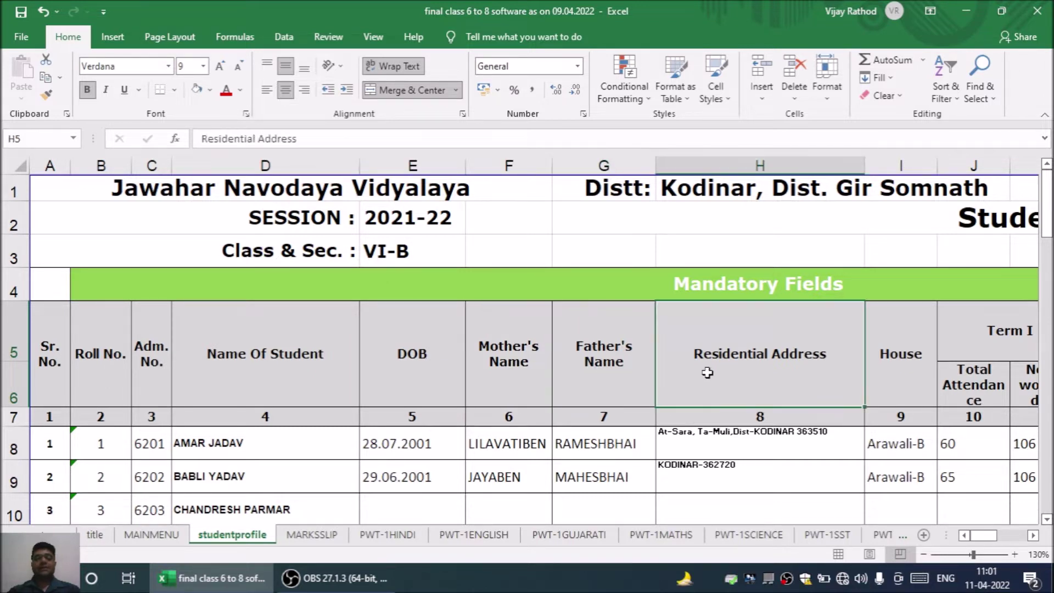
pyautogui.click(1033, 536)
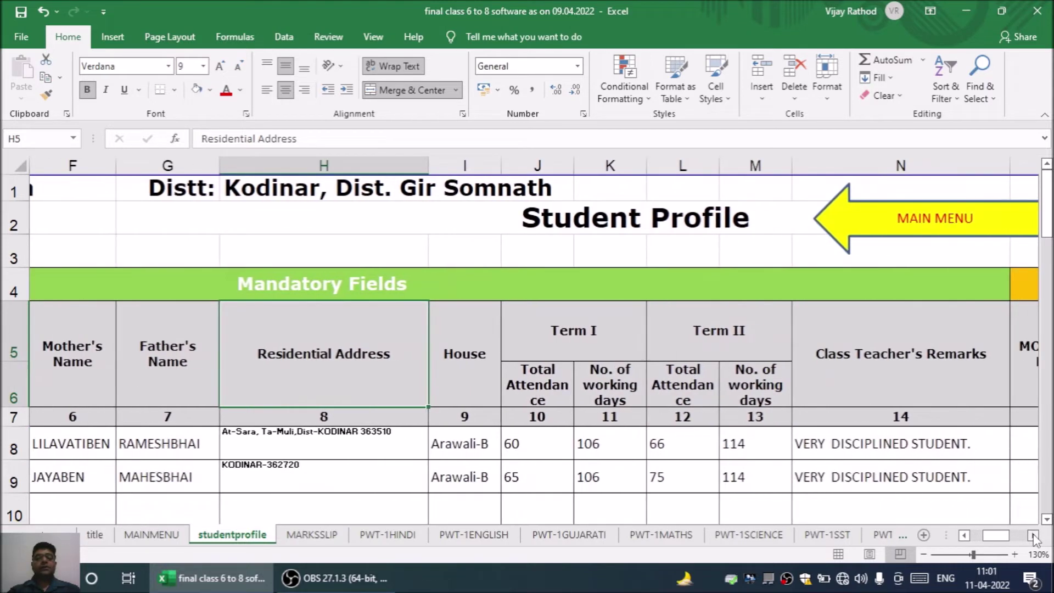
pyautogui.click(557, 331)
pyautogui.click(683, 339)
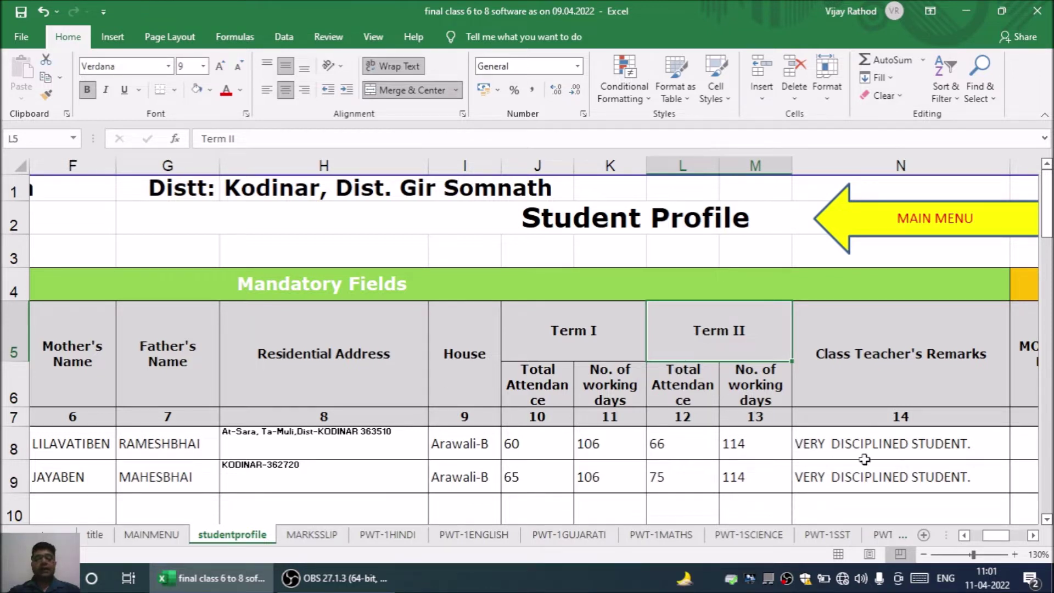
# Examine the student profile's optional columns for mobile number, WhatsApp number, email and Aadhar card number.
pyautogui.click(1032, 537)
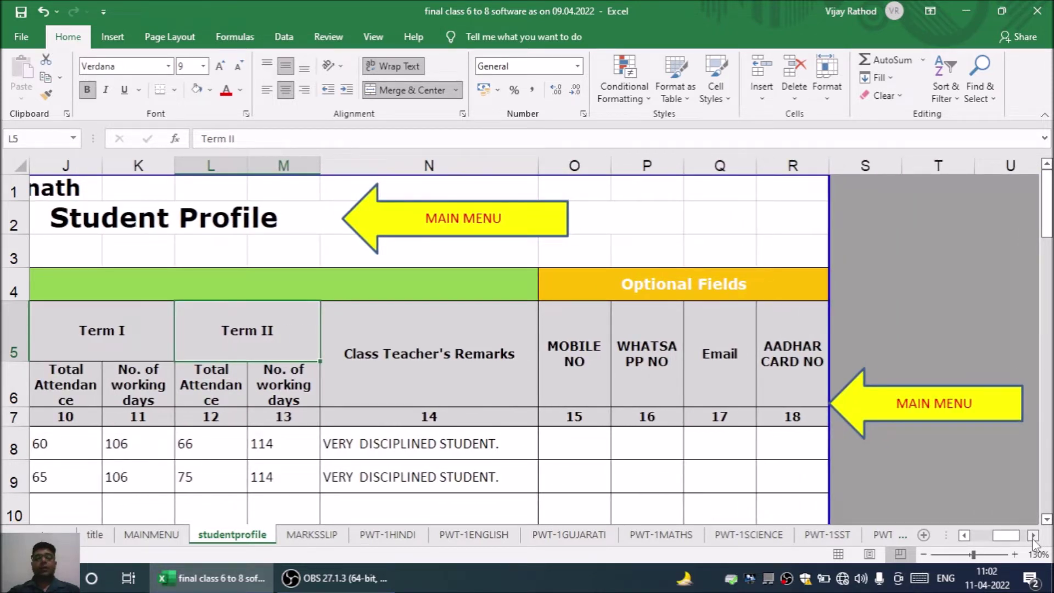
pyautogui.click(575, 295)
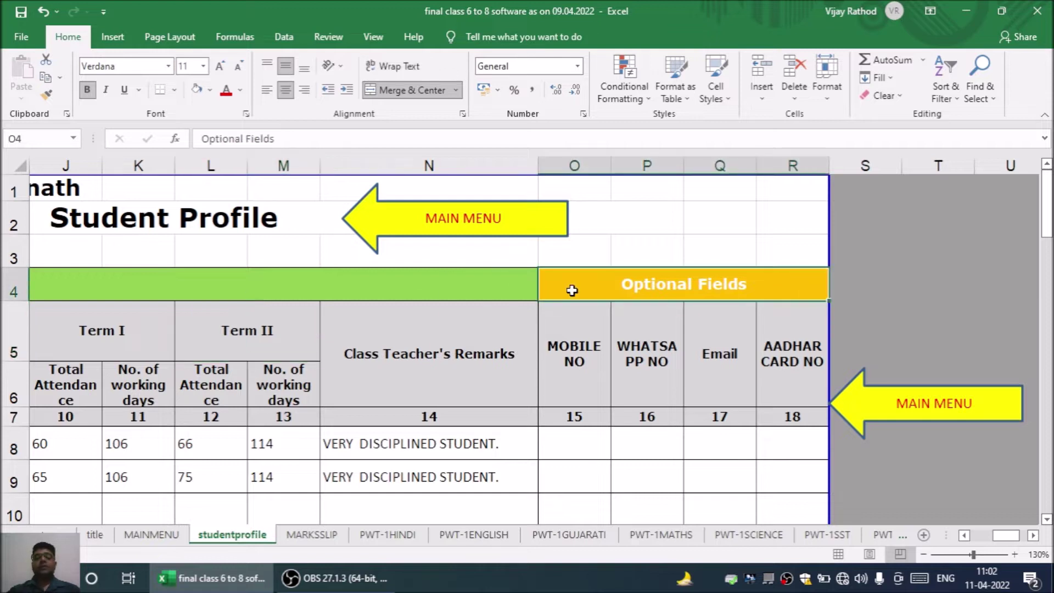
pyautogui.click(573, 343)
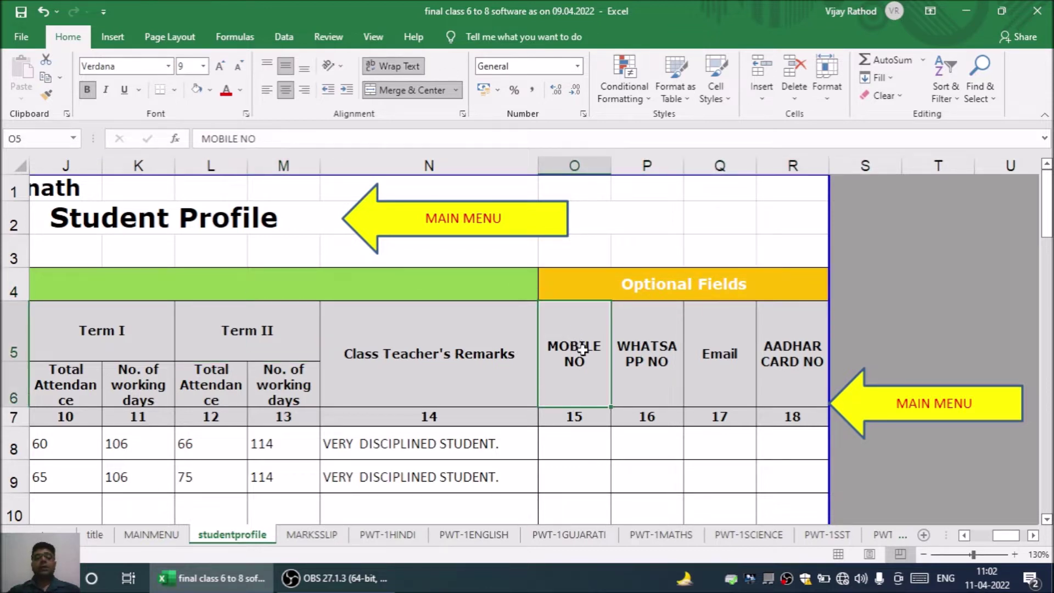
pyautogui.click(649, 360)
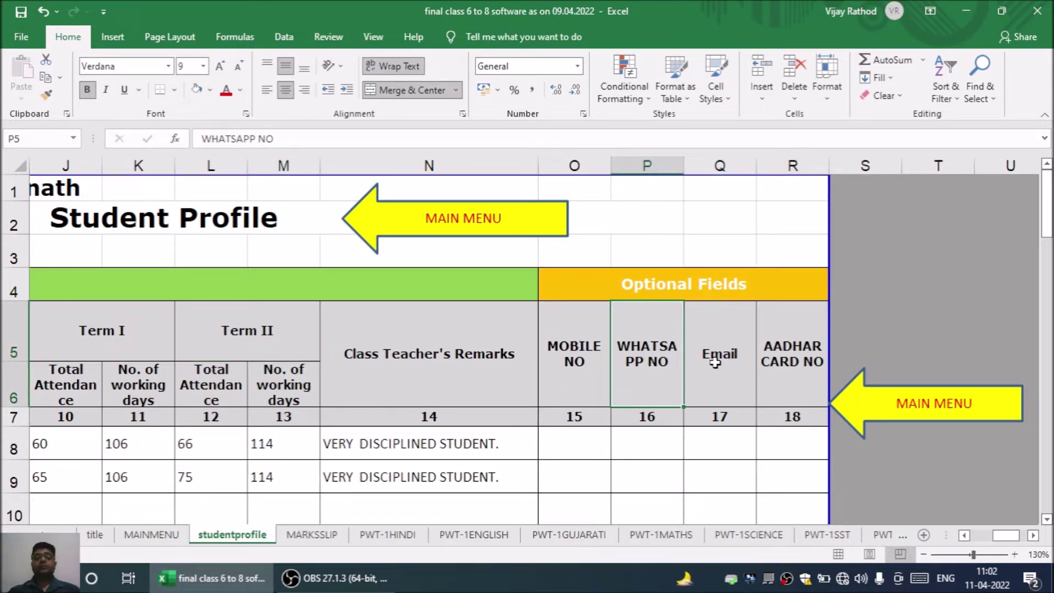
pyautogui.click(715, 362)
pyautogui.click(787, 366)
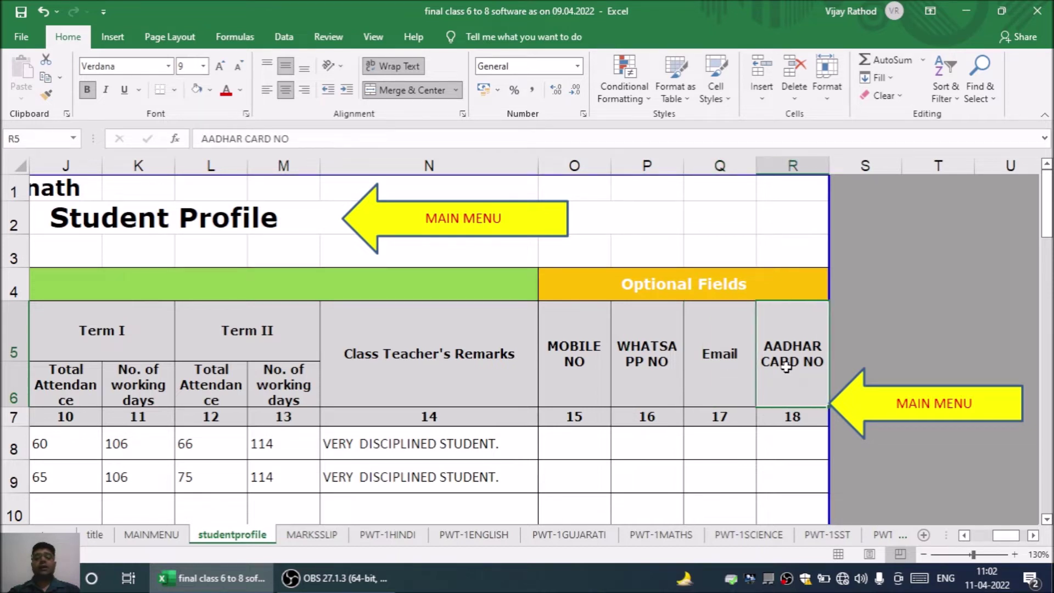
pyautogui.hscroll(-3, 877, 480)
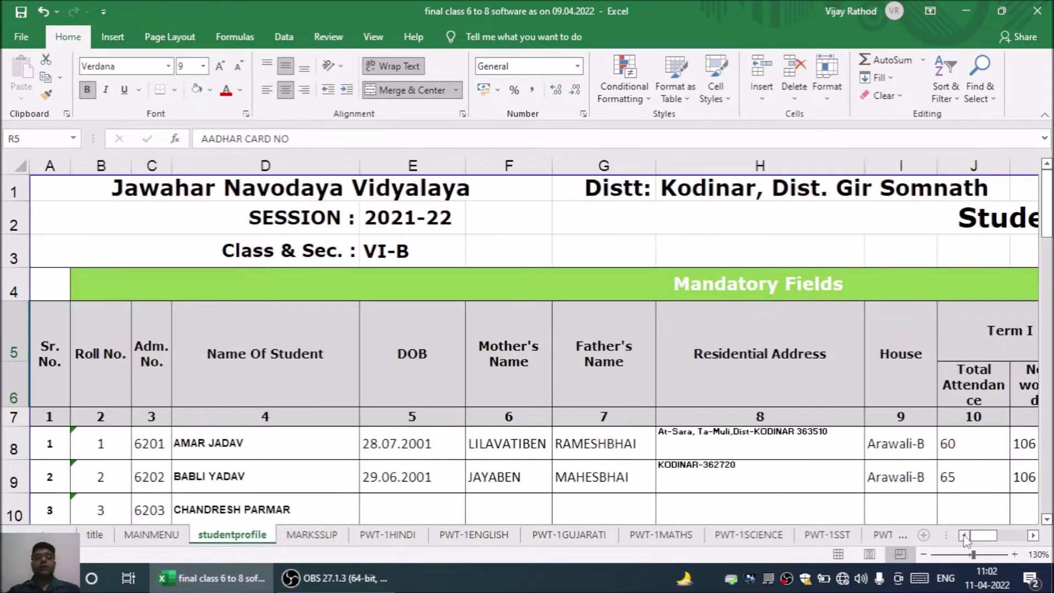
# Inspect the student profile's entry rows from the first student's date of birth to the last serial numbers, selecting rows 50 and 49.
pyautogui.click(433, 444)
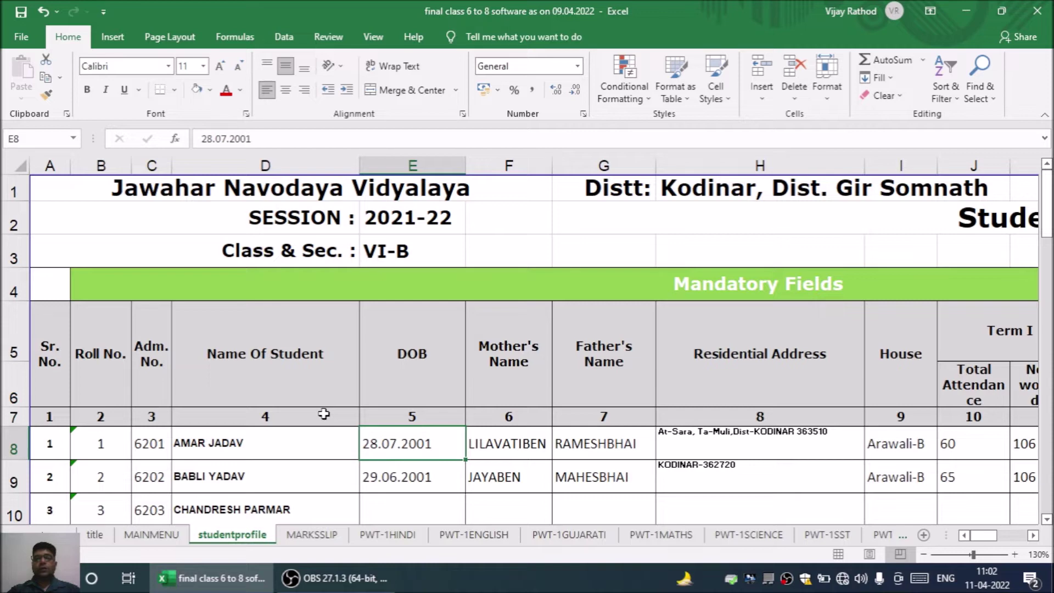
pyautogui.scroll(-10, 321, 413)
pyautogui.scroll(-5, 314, 412)
pyautogui.moveTo(49, 263); pyautogui.dragTo(47, 325)
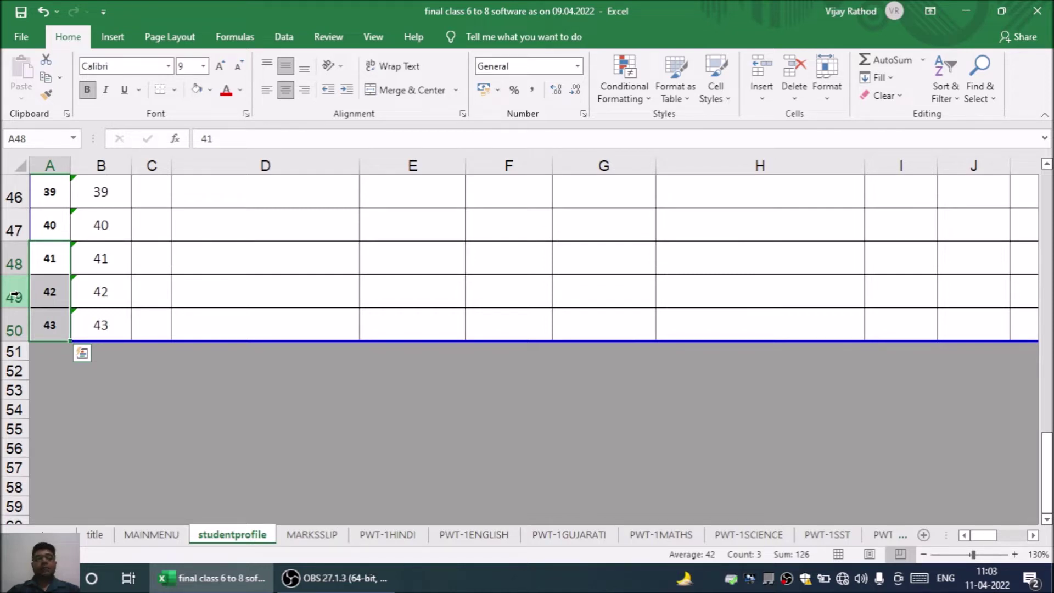
pyautogui.click(136, 284)
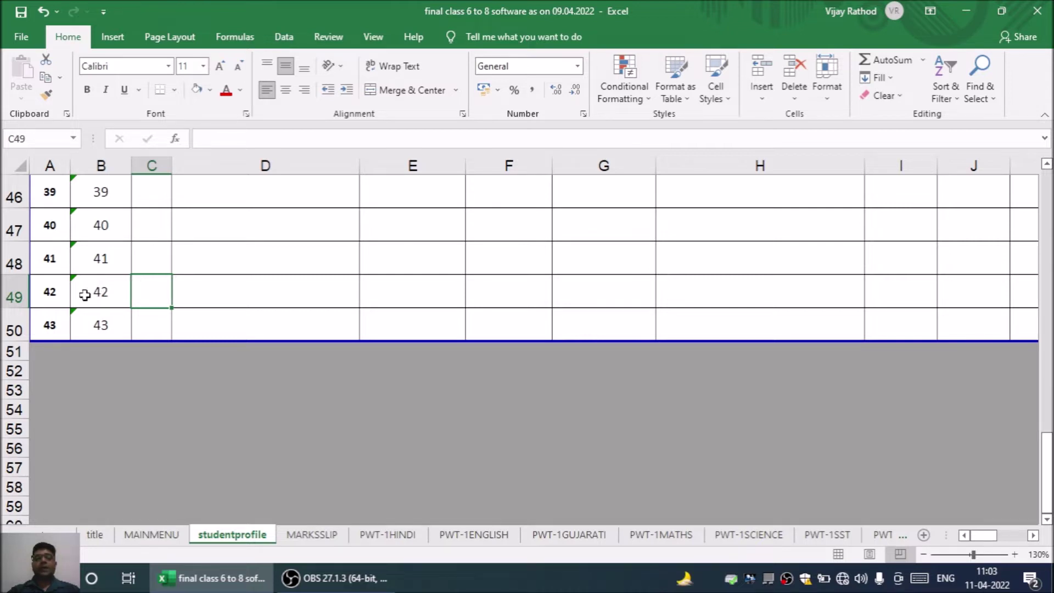
pyautogui.click(12, 329)
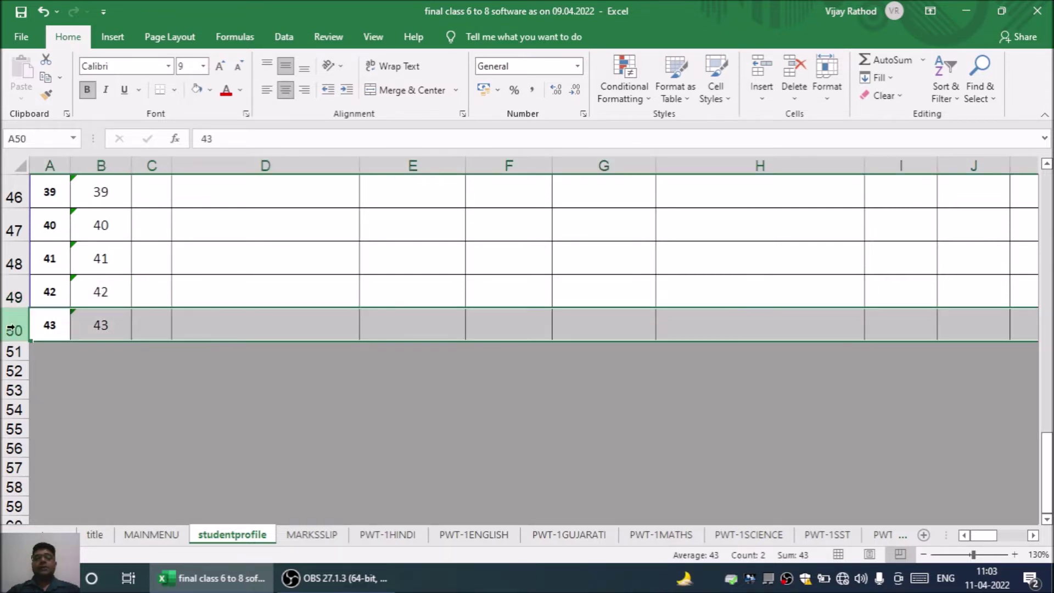
pyautogui.click(12, 299)
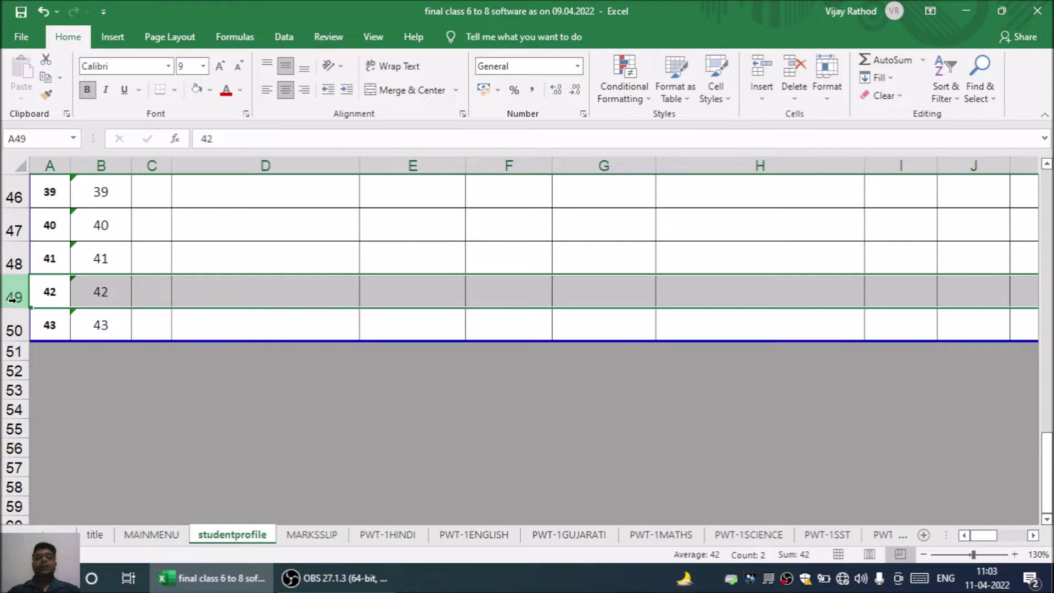
# Return to the MAINMENU sheet and review the TERM-1 and TERM-2 headings with their PWT-1 to PWT-4, half yearly and yearly exam columns.
pyautogui.click(139, 536)
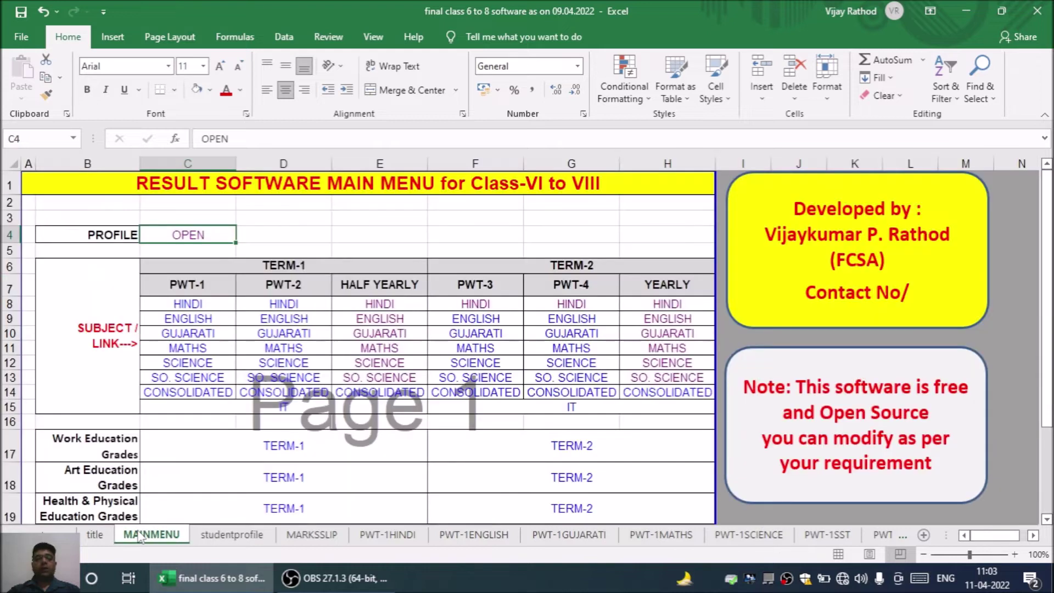
pyautogui.click(201, 272)
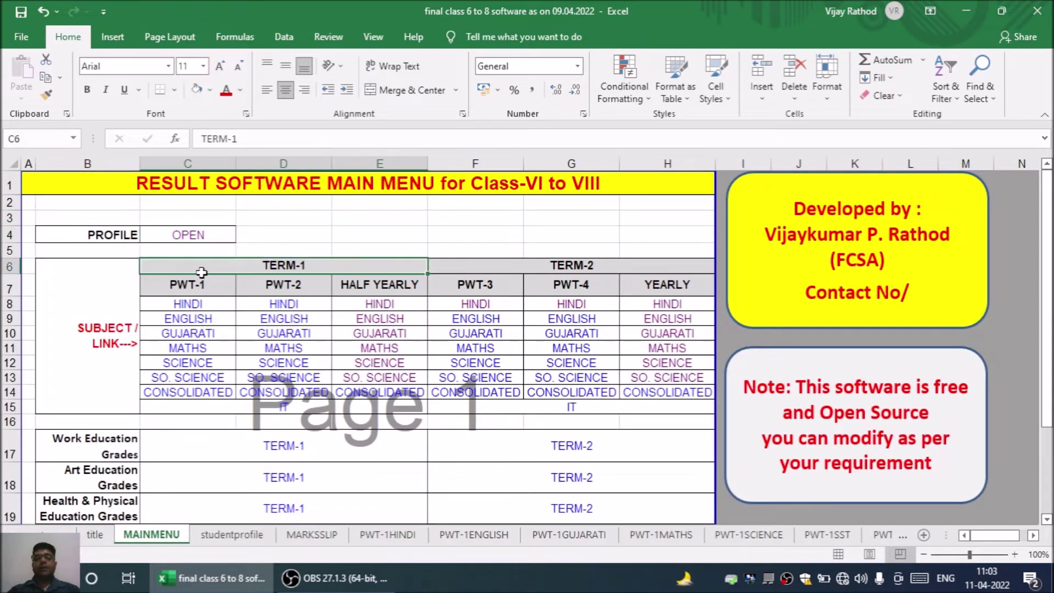
pyautogui.click(504, 266)
pyautogui.click(203, 291)
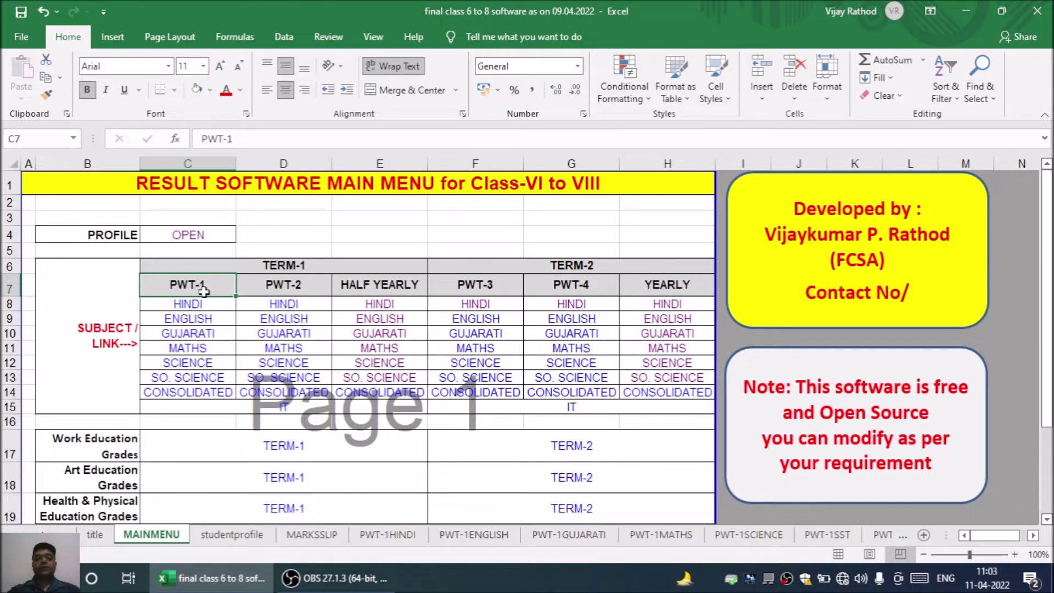
pyautogui.click(266, 291)
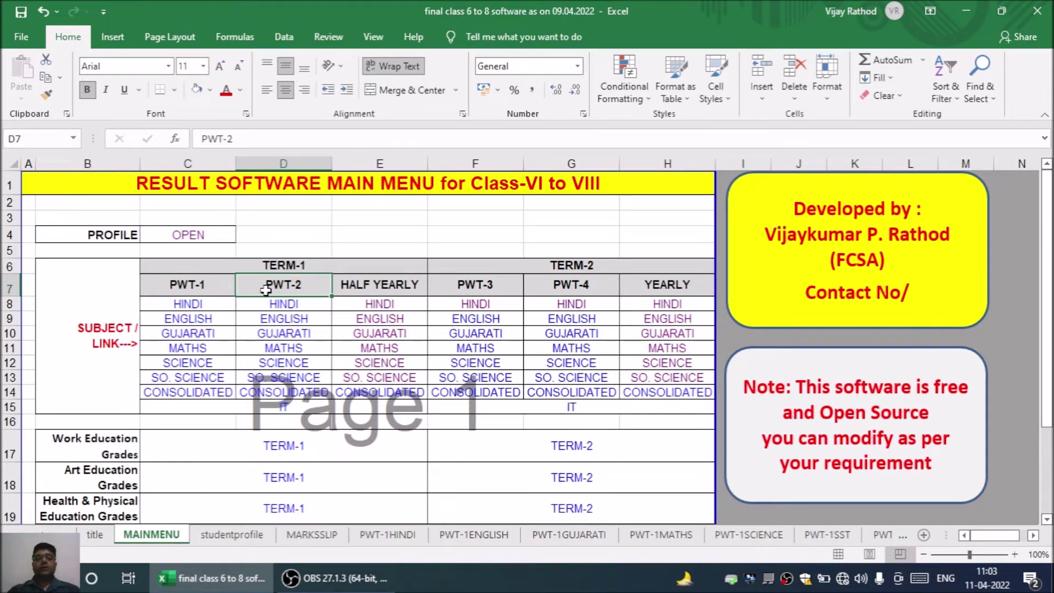
pyautogui.click(376, 289)
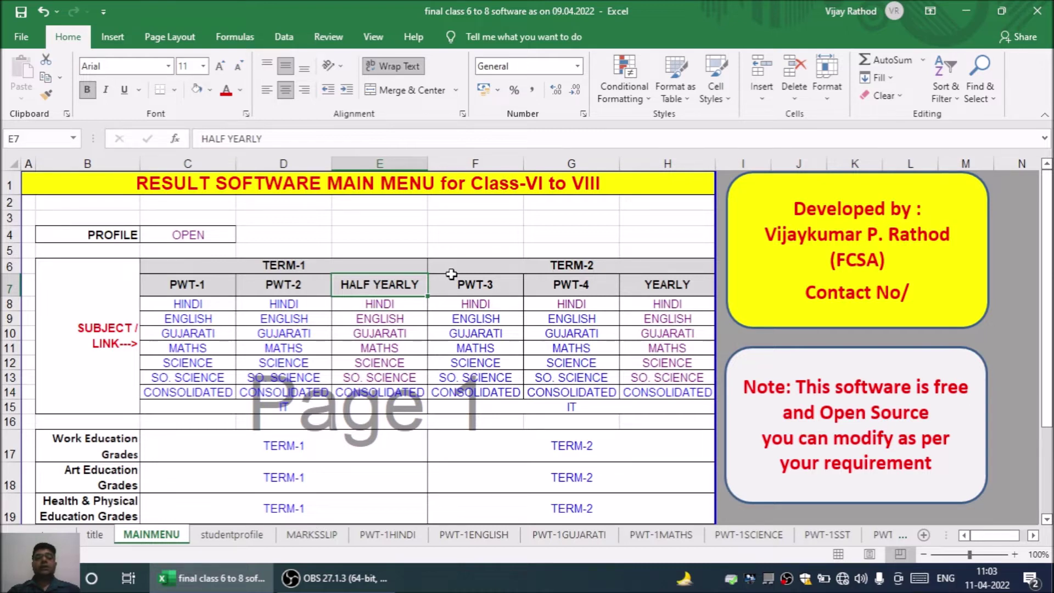
pyautogui.click(450, 276)
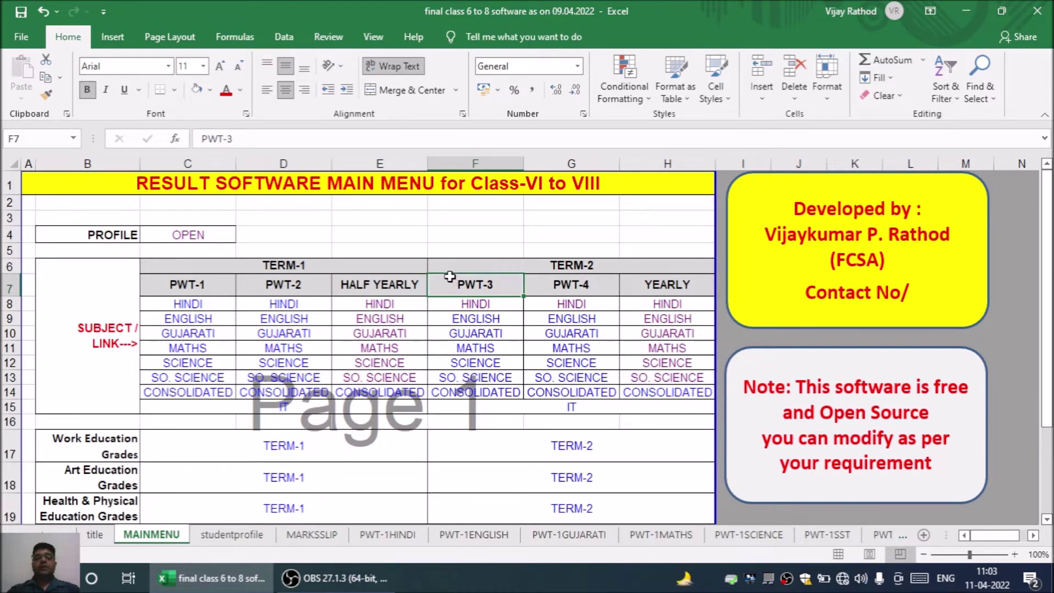
pyautogui.click(573, 288)
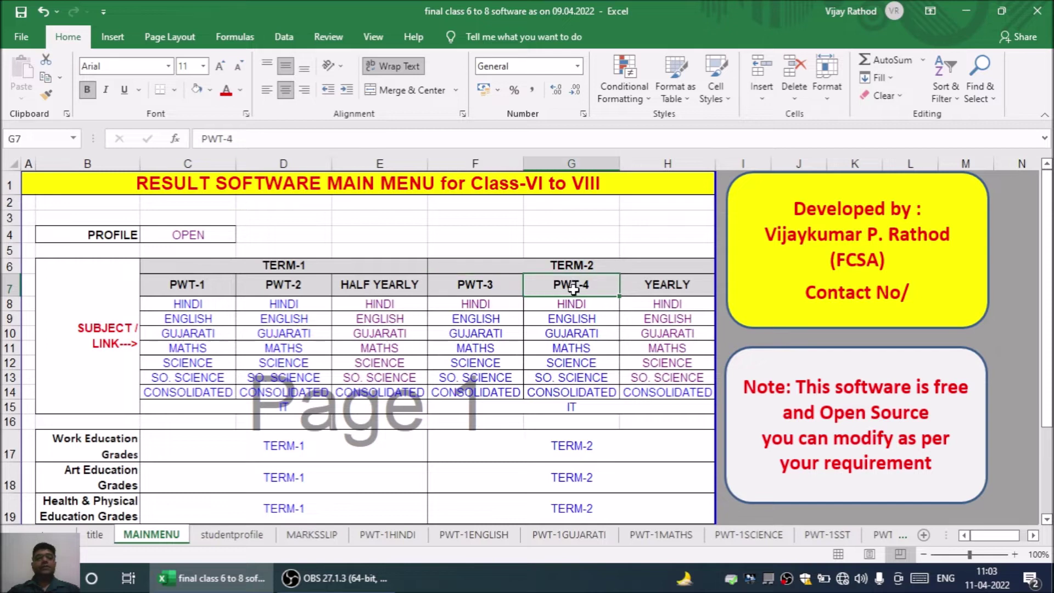
pyautogui.click(671, 288)
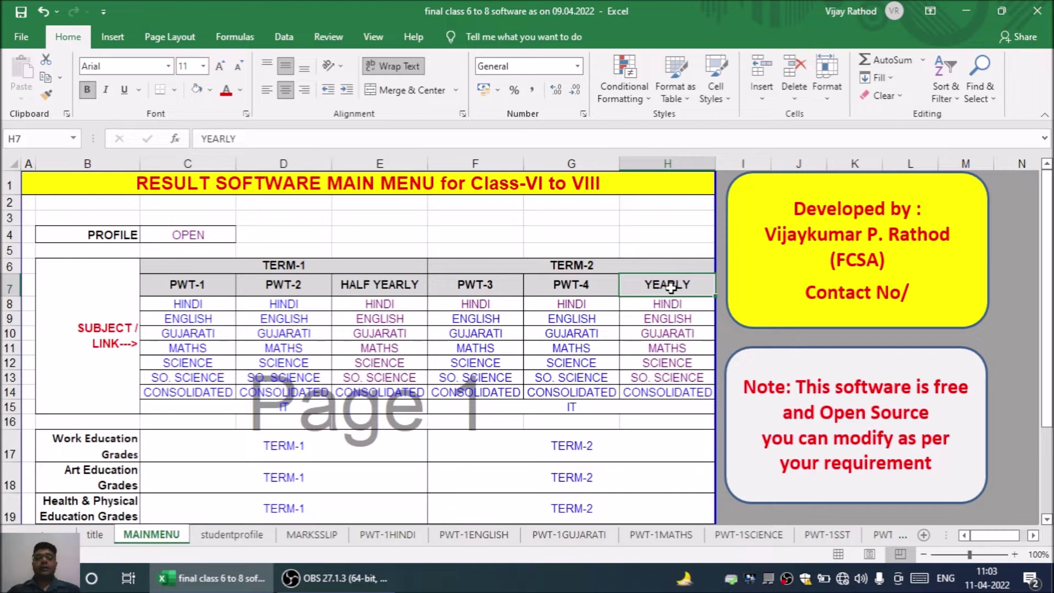
# On the title sheet, replace the third subject name, GUJARATI, with MARATHI.
pyautogui.click(218, 304)
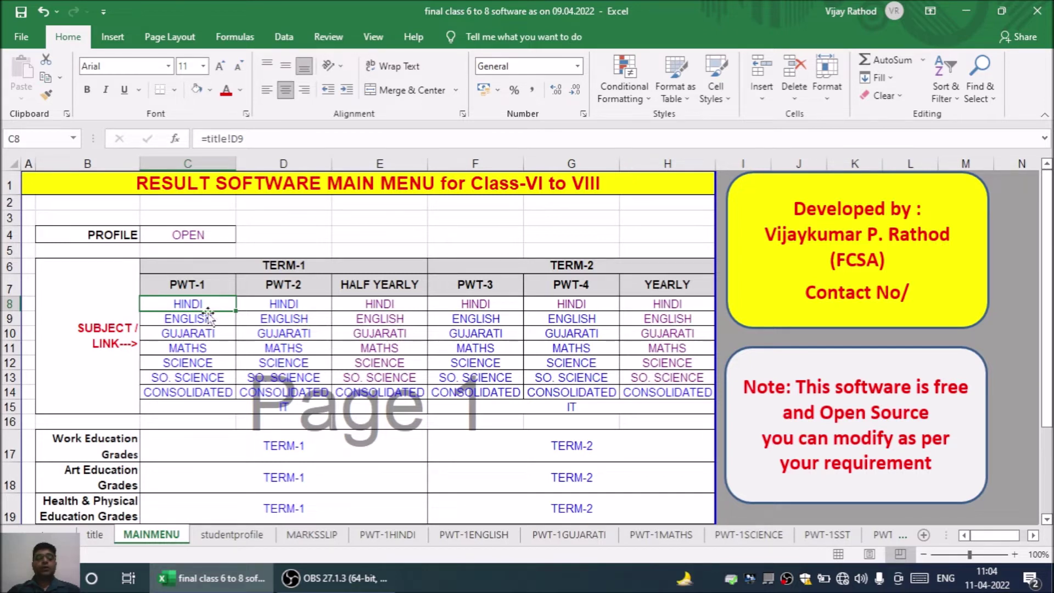
pyautogui.click(98, 537)
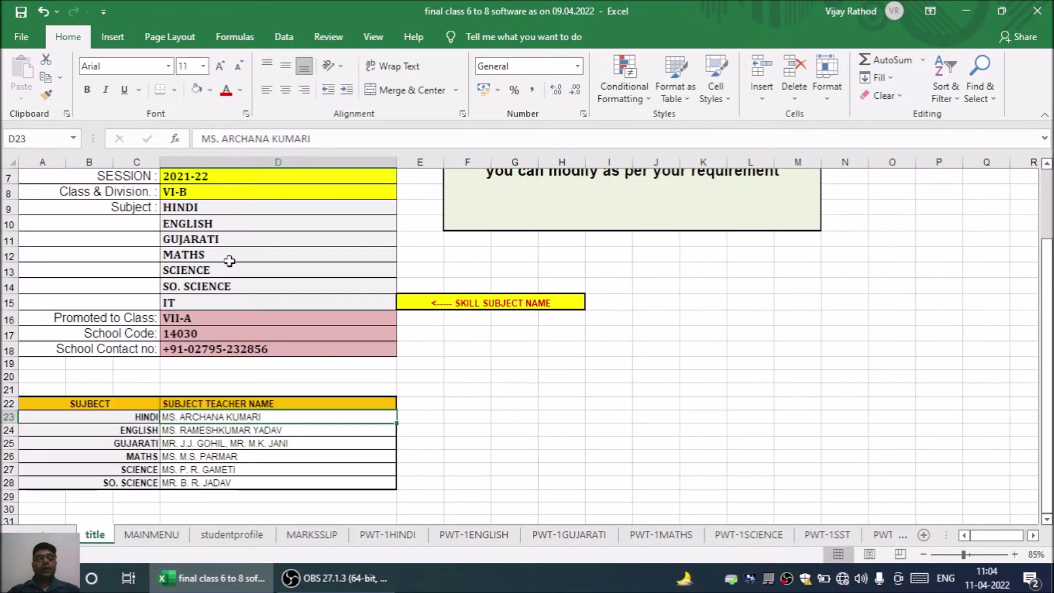
pyautogui.click(233, 241)
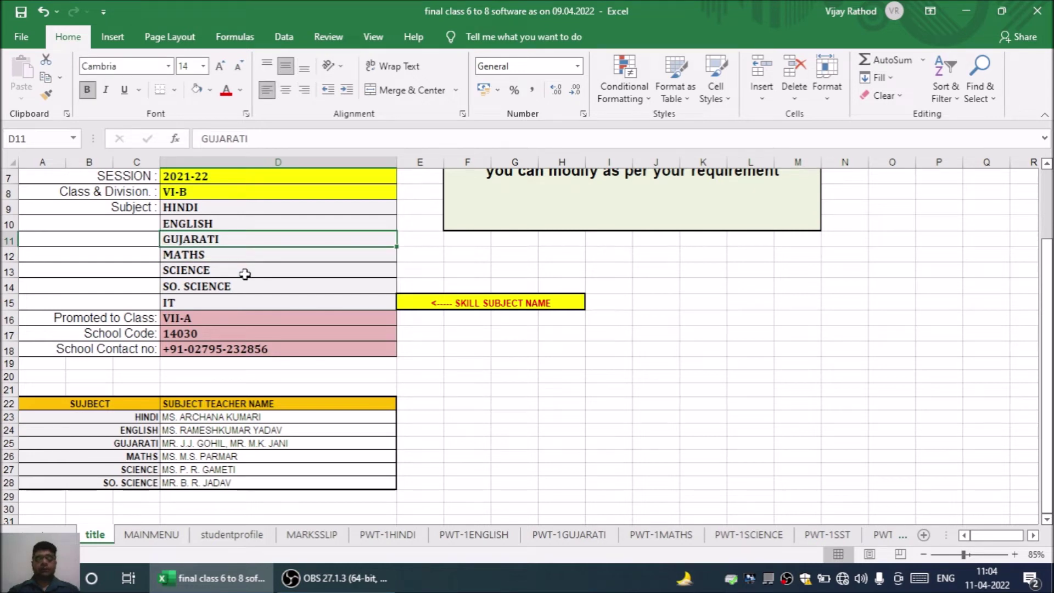
pyautogui.write('MARATHI')
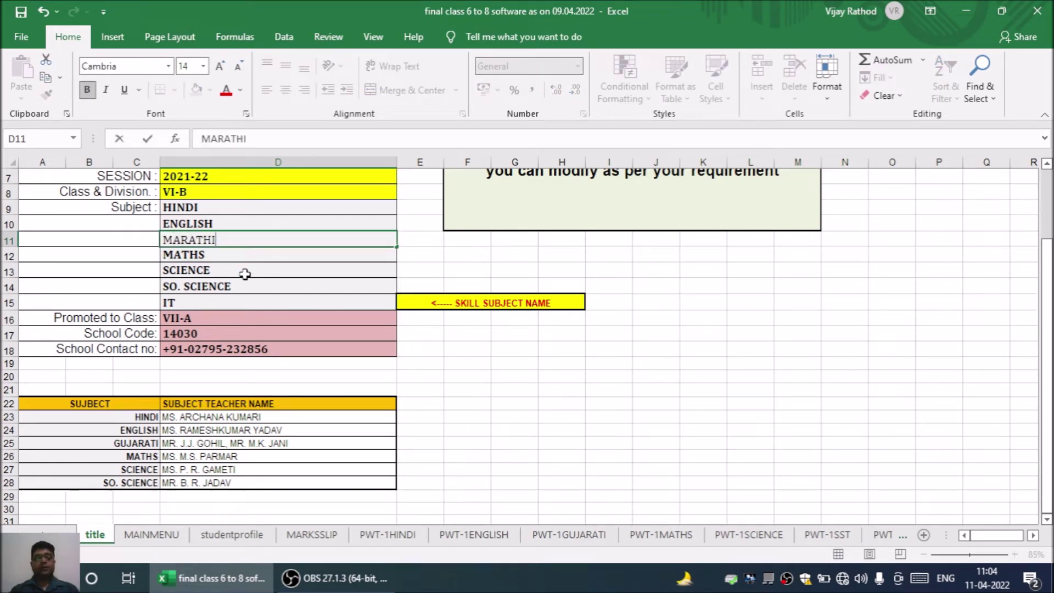
pyautogui.press('Return')
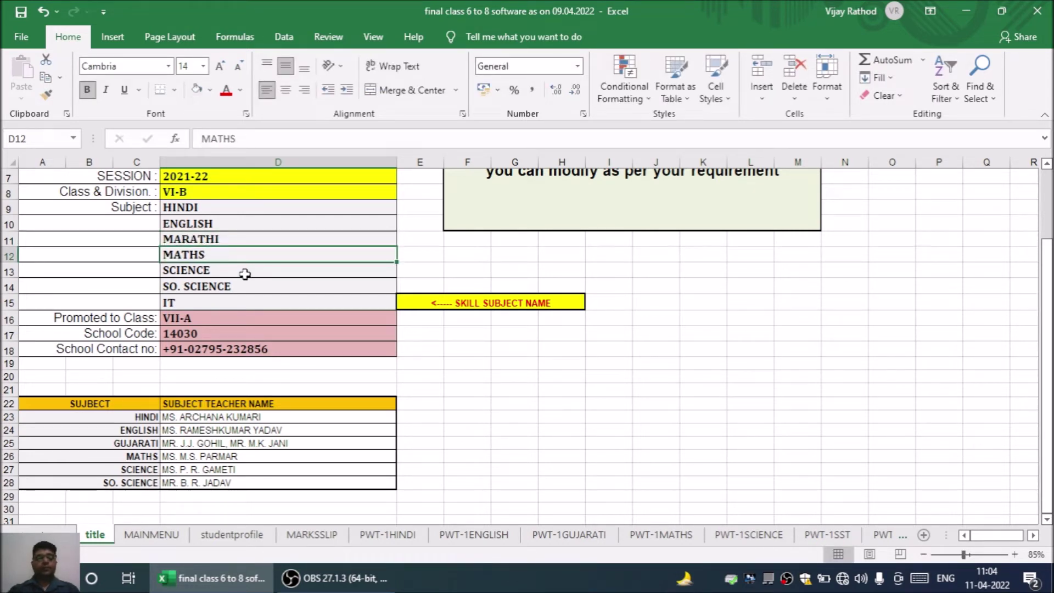
# Open the PWT-1 MARATHI mark sheet from the main menu and review its student list, marks and rank columns.
pyautogui.click(144, 538)
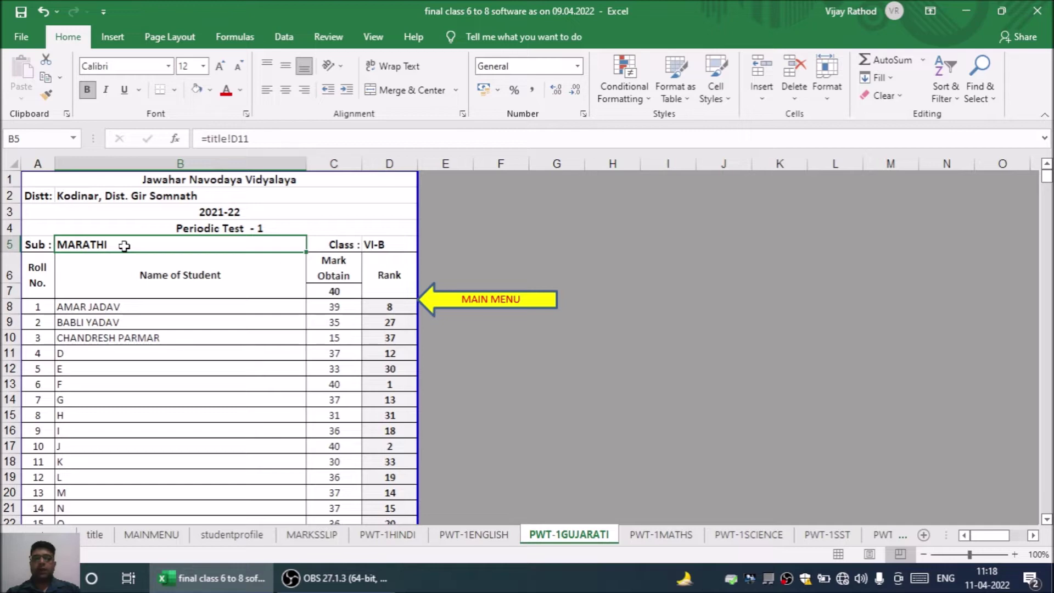
pyautogui.scroll(-6, 124, 246)
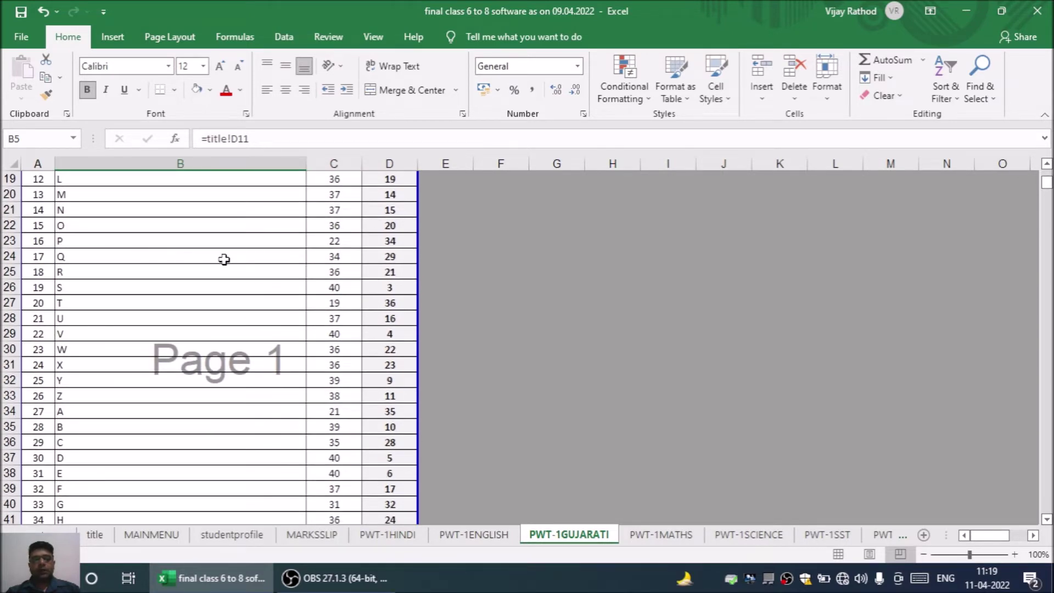
pyautogui.scroll(4, 231, 258)
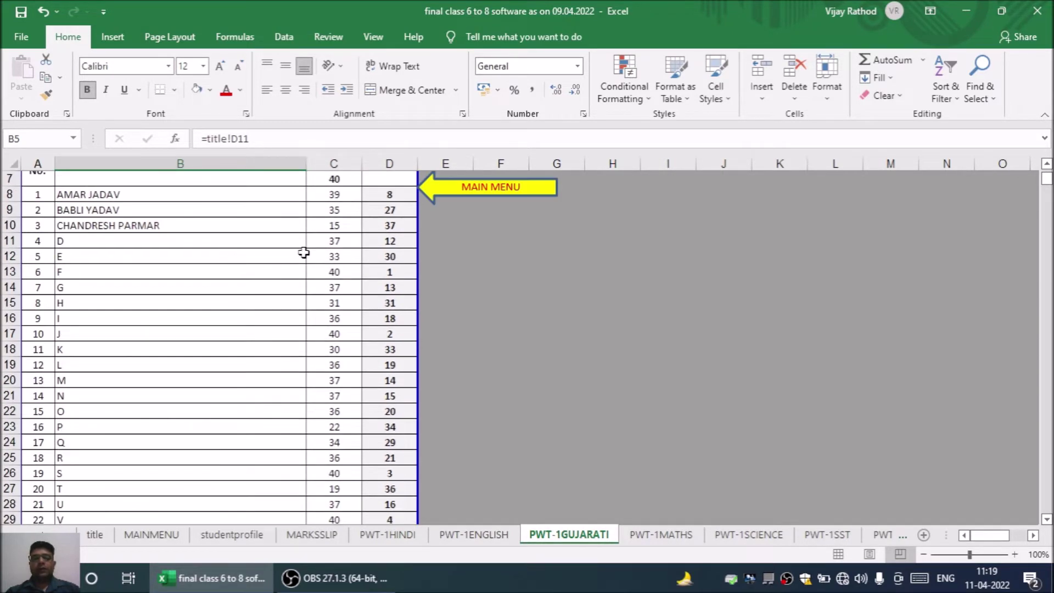
pyautogui.scroll(1, 303, 254)
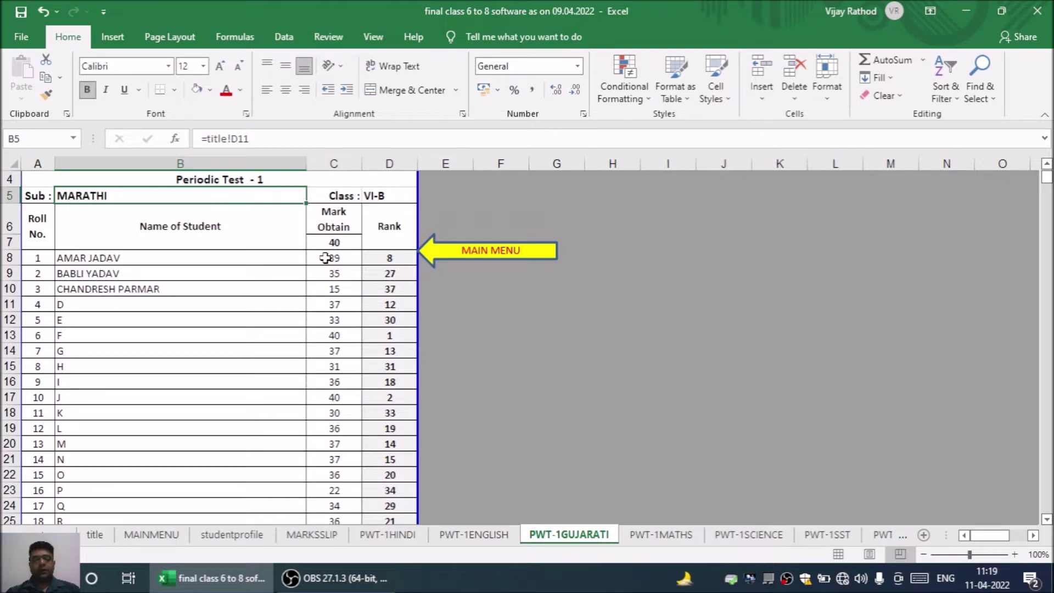
# Copy the Mark Obtain cells C8 to C50 and paste them back over the same range as values only.
pyautogui.click(326, 258)
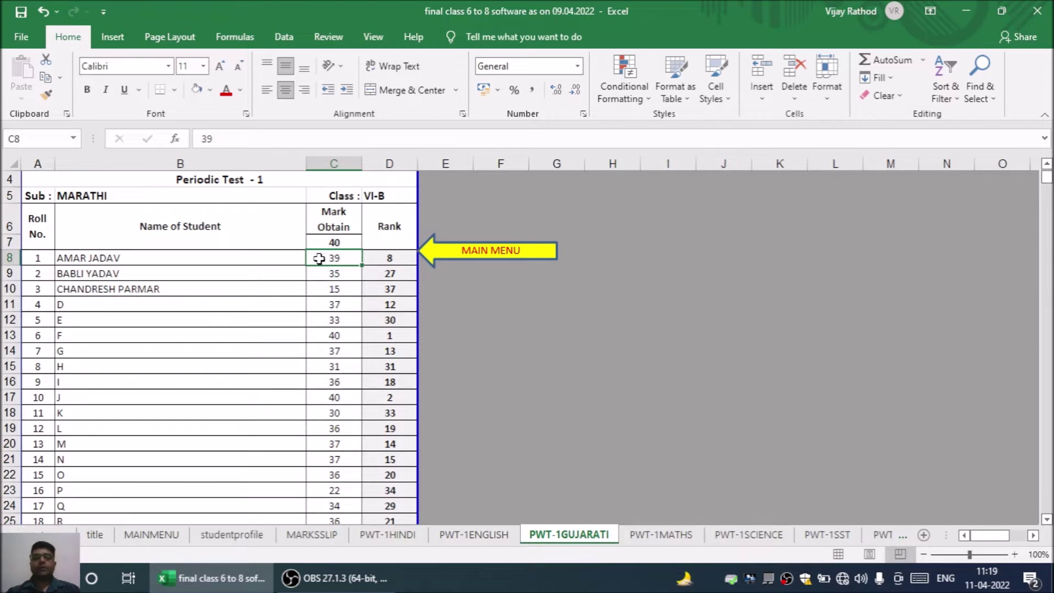
pyautogui.moveTo(319, 258); pyautogui.dragTo(352, 396)
pyautogui.rightClick(347, 380)
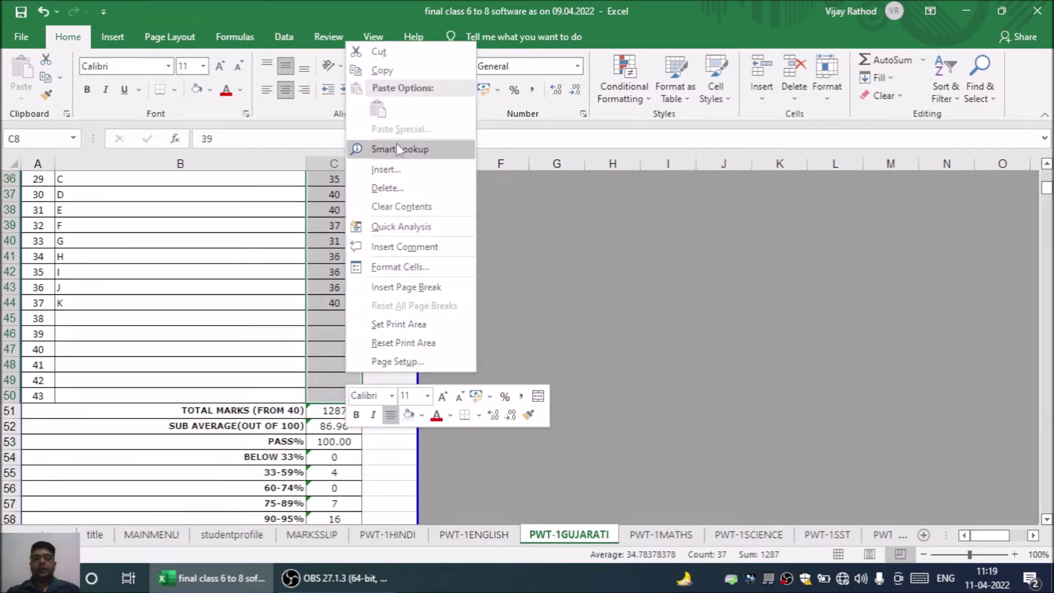
pyautogui.click(386, 74)
pyautogui.scroll(12, 351, 274)
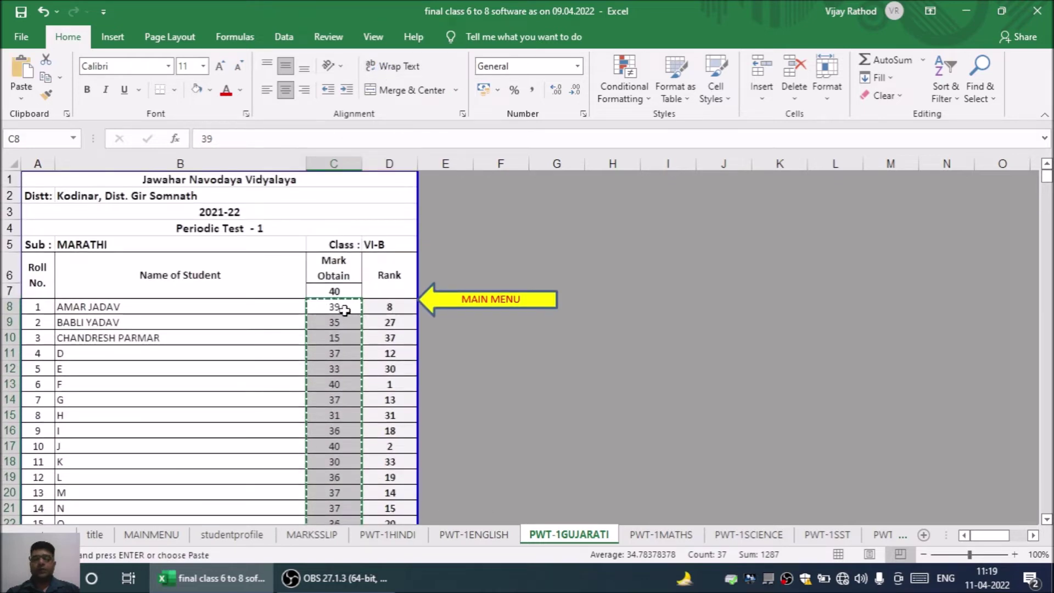
pyautogui.rightClick(347, 317)
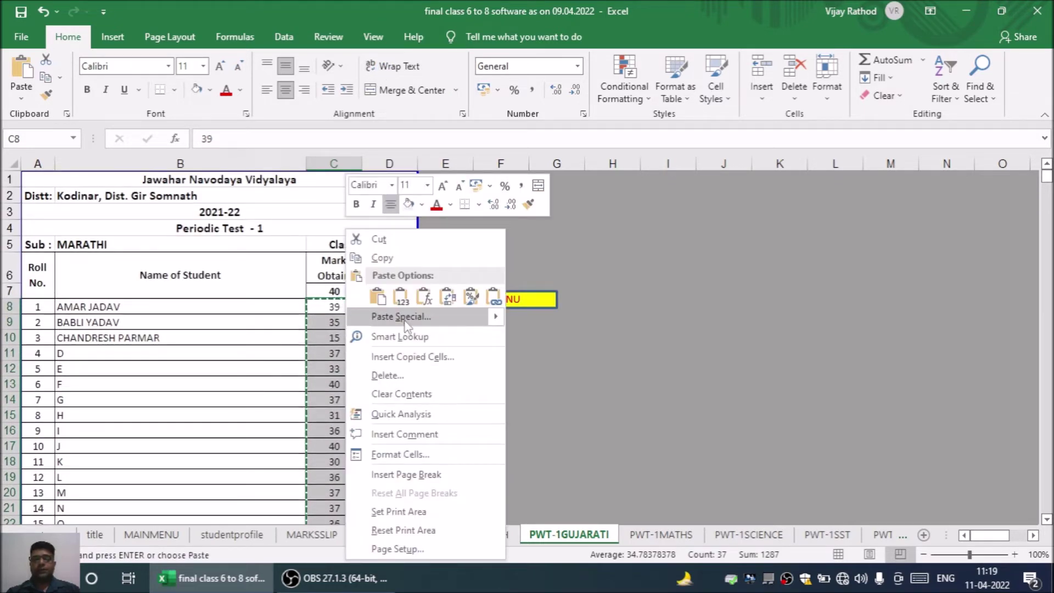
pyautogui.click(405, 318)
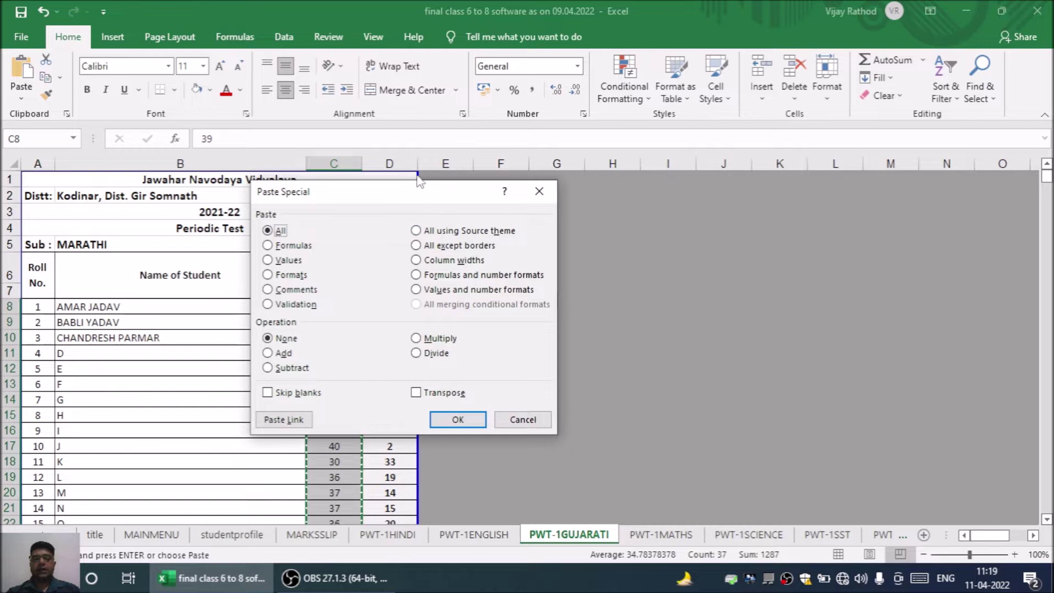
pyautogui.moveTo(570, 204); pyautogui.dragTo(626, 190)
pyautogui.click(491, 257)
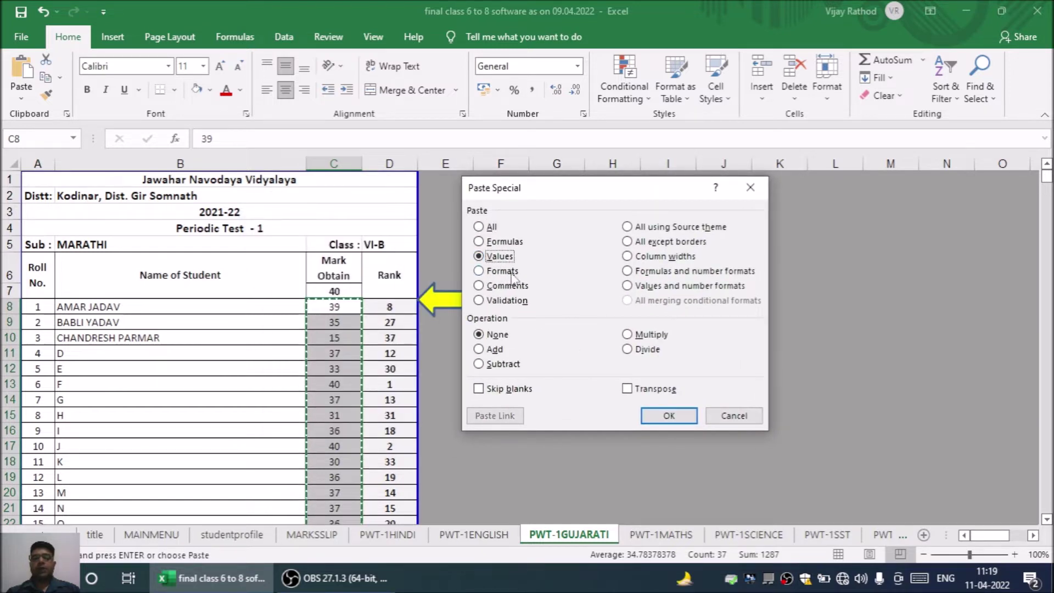
pyautogui.click(666, 423)
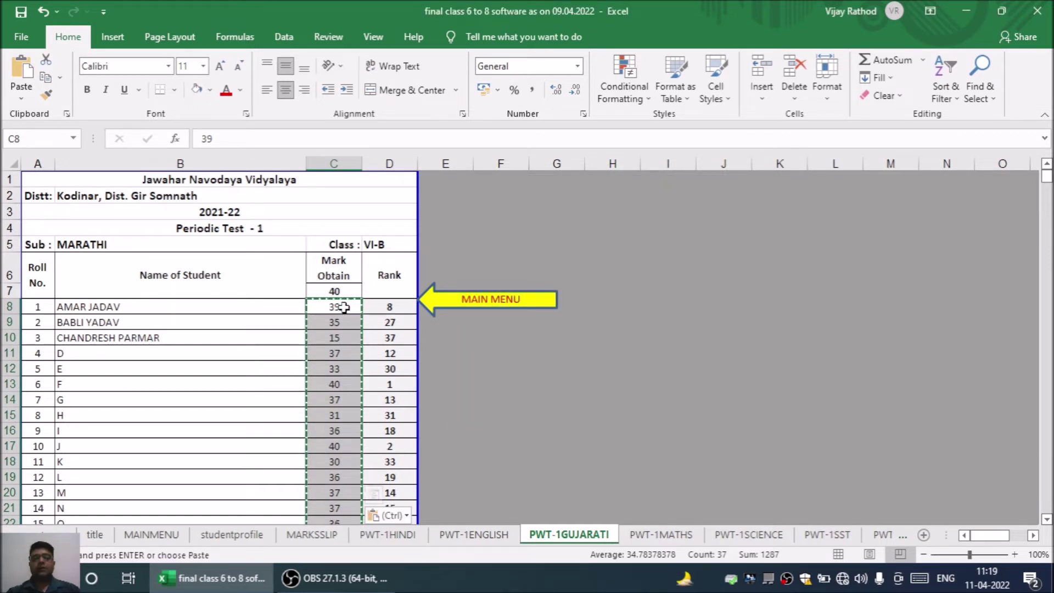
# Examine the summary rows below the PWT-1 marks, from total marks and subject average to the percentage bands and total appeared.
pyautogui.scroll(-13, 344, 307)
pyautogui.click(255, 352)
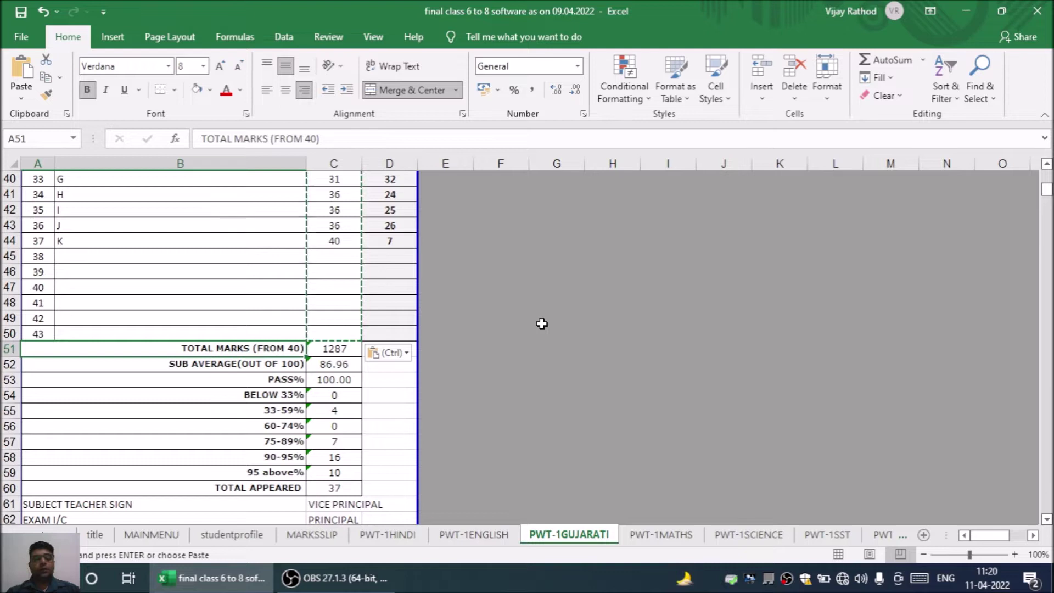
pyautogui.scroll(-1, 542, 324)
pyautogui.click(350, 442)
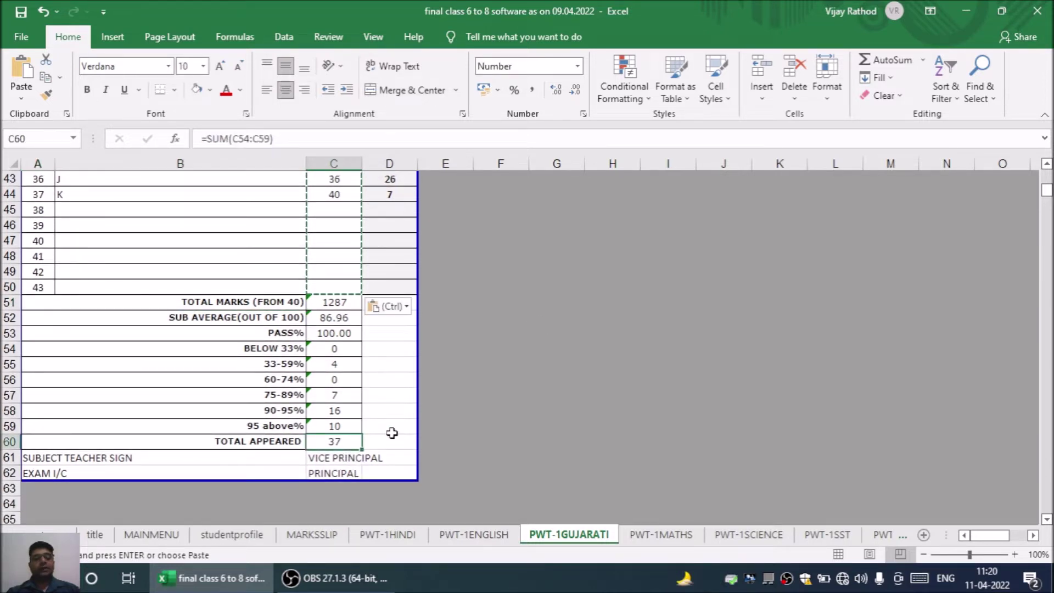
pyautogui.scroll(14, 411, 426)
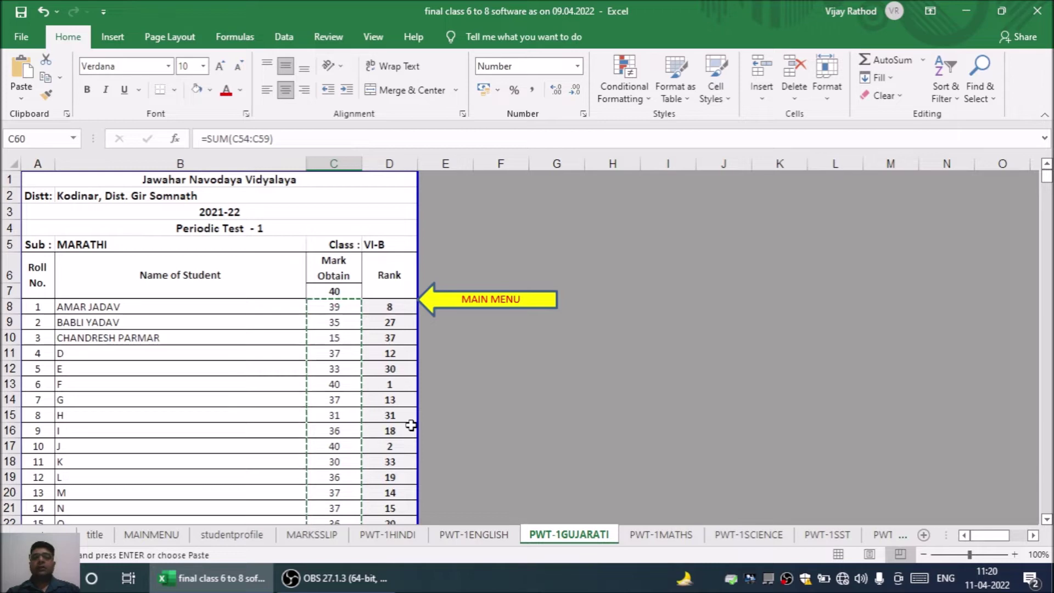
# Return to the main menu, open the PWT-1 CONSOLIDATED sheet and review its subject, total, percentage and rank columns.
pyautogui.click(494, 303)
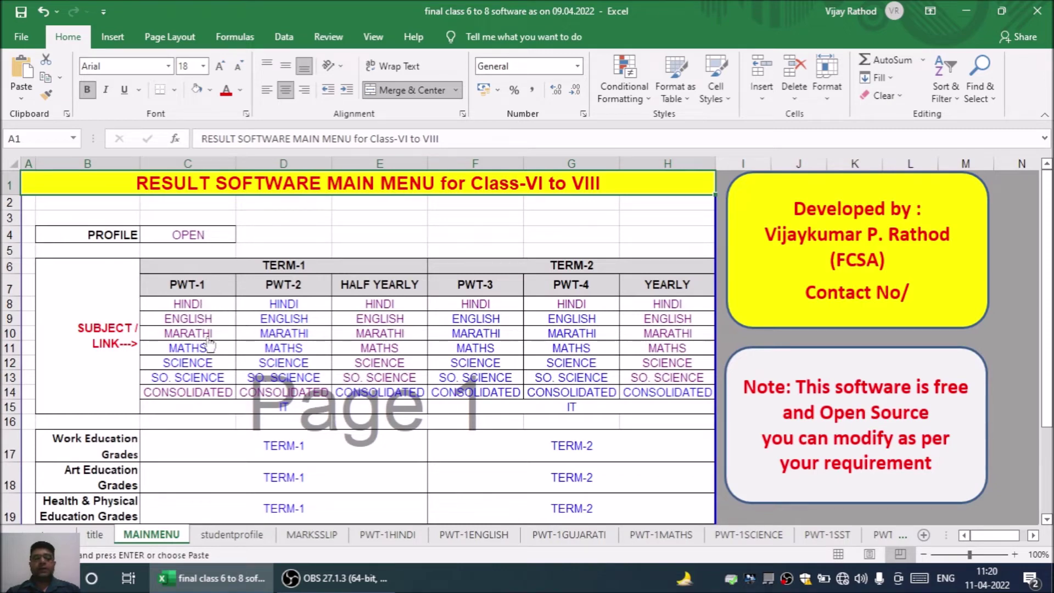
pyautogui.click(209, 394)
pyautogui.scroll(2, 459, 348)
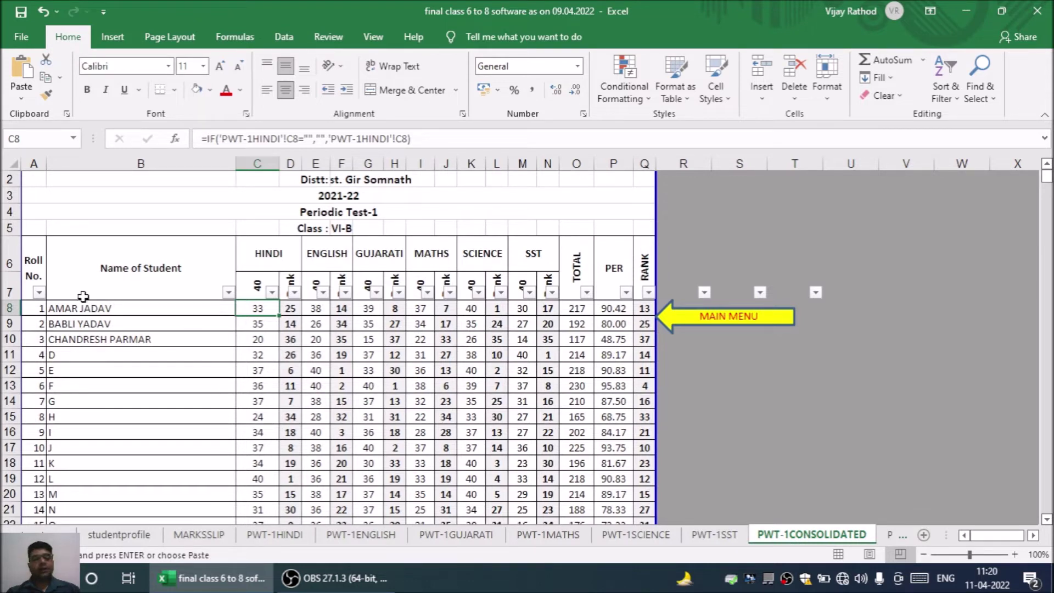
pyautogui.click(10, 291)
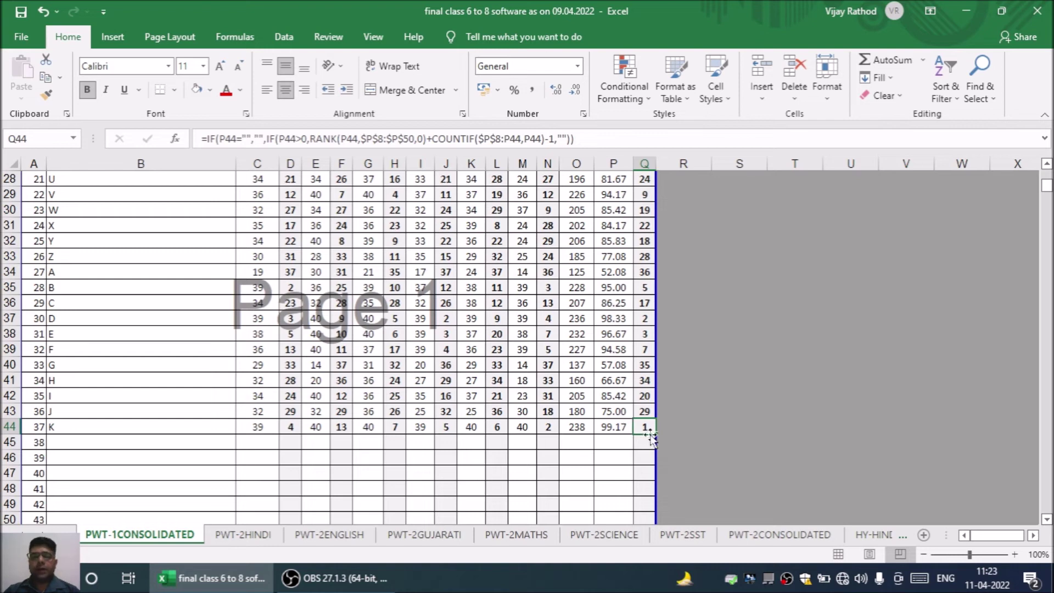
# Inspect roll number 37's name and subject ranks across row 44, from Hindi through SST.
pyautogui.click(166, 425)
pyautogui.scroll(-2, 302, 430)
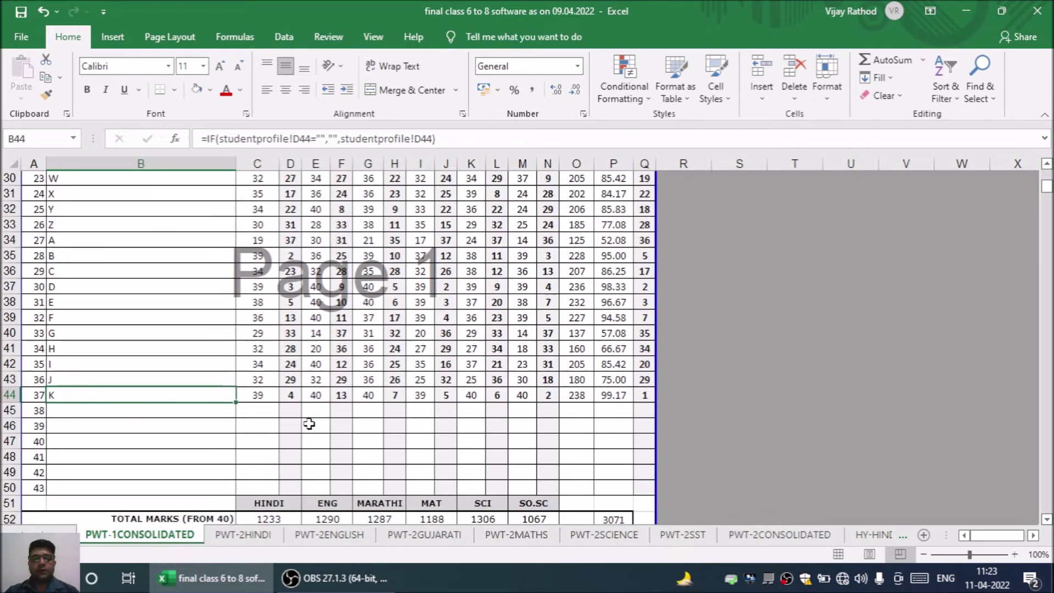
pyautogui.click(295, 336)
pyautogui.click(350, 332)
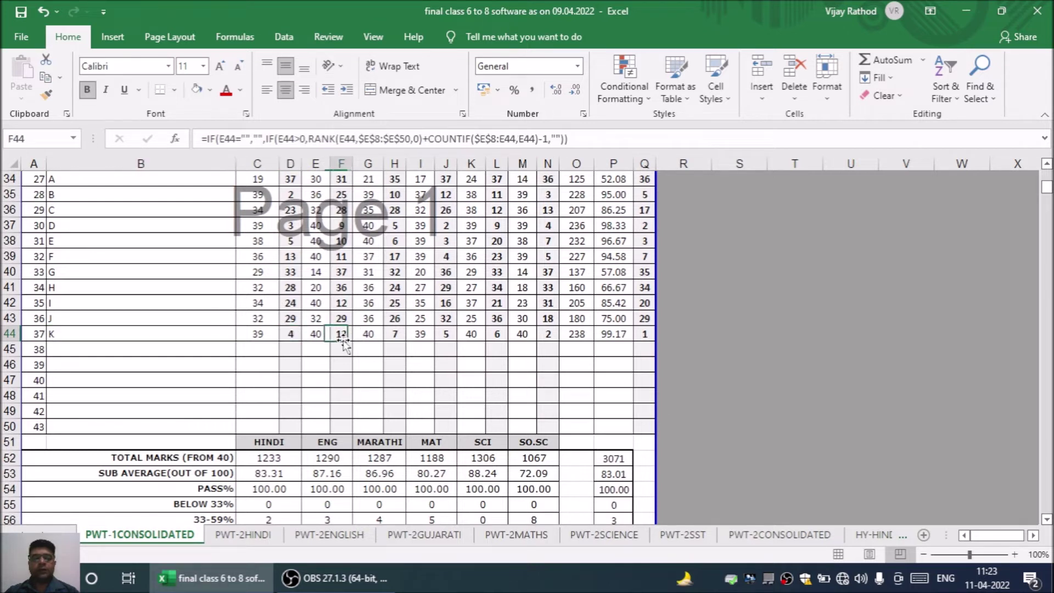
pyautogui.click(396, 339)
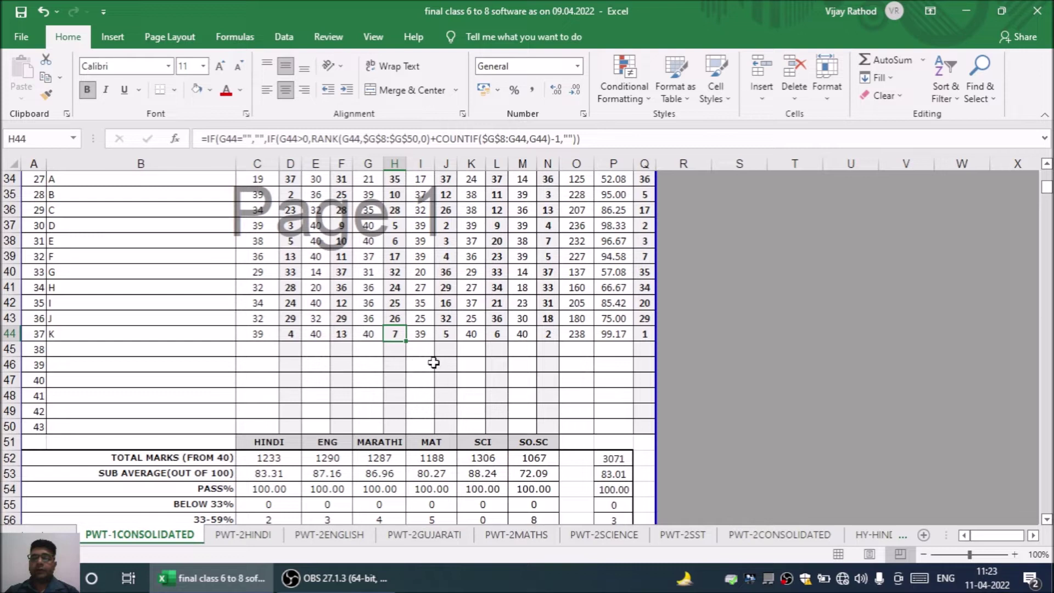
pyautogui.click(448, 335)
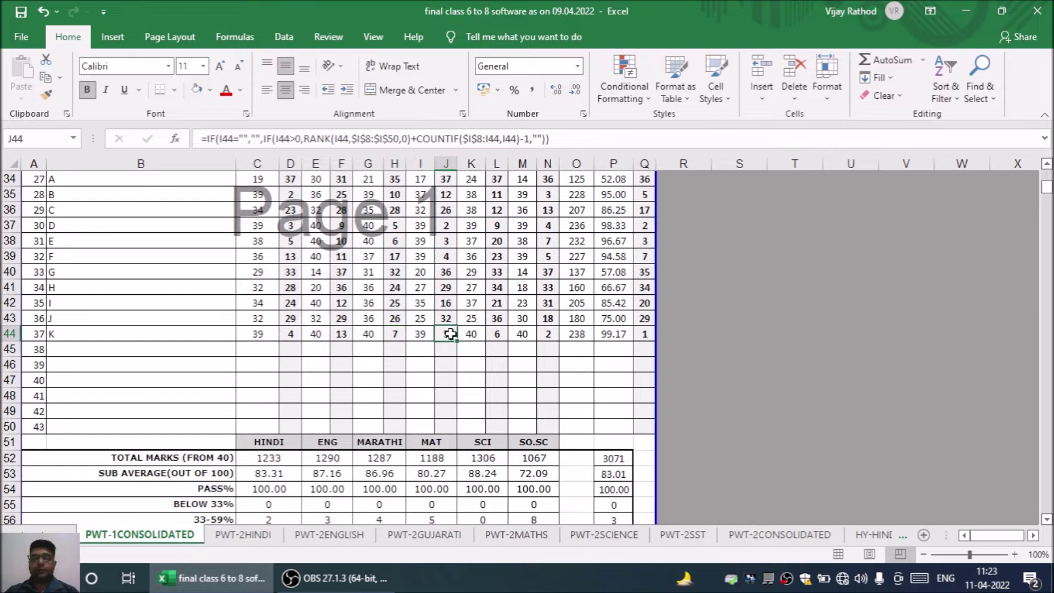
pyautogui.click(494, 336)
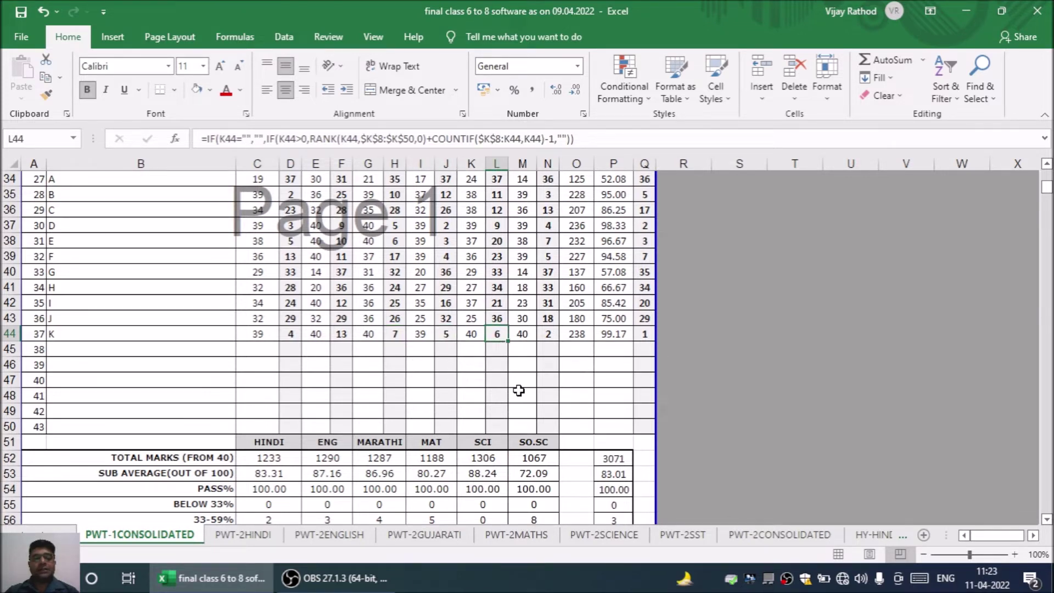
pyautogui.click(551, 340)
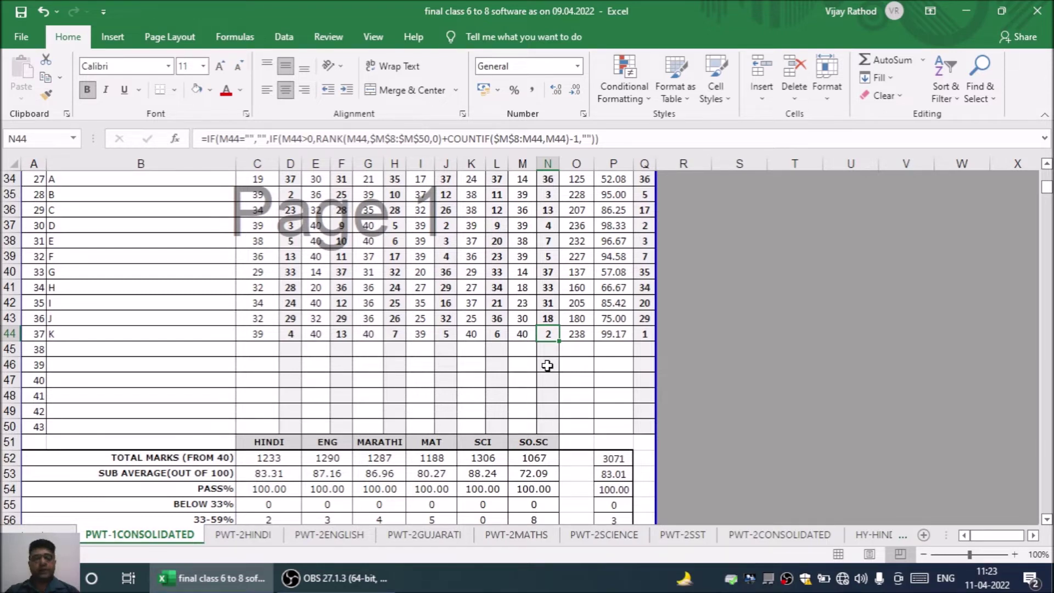
# Examine the consolidated subject-wise summary from total marks to total appeared, selecting its overall column P52 to P61.
pyautogui.scroll(-4, 547, 366)
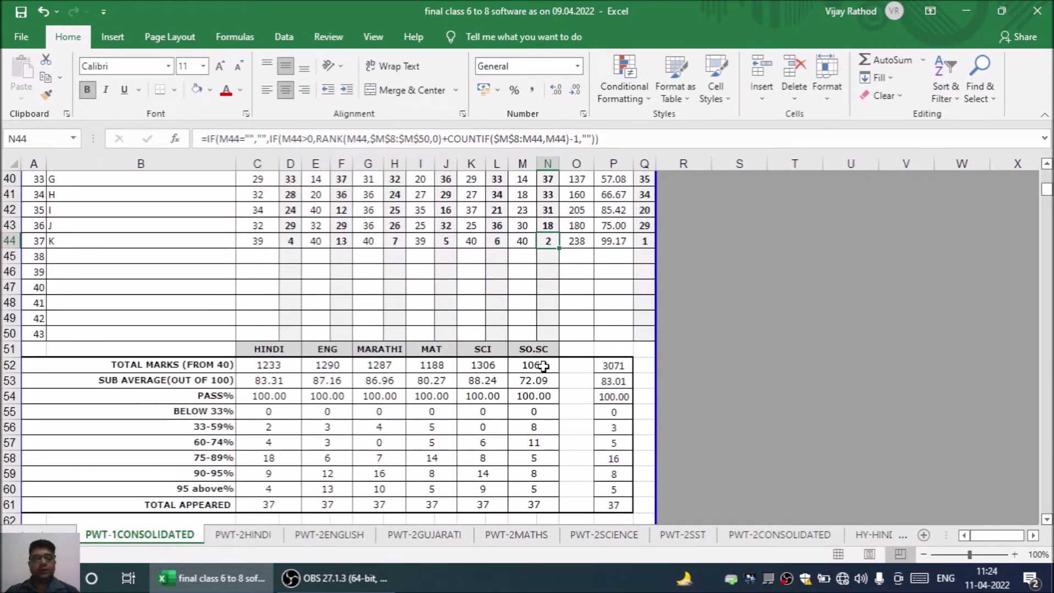
pyautogui.click(204, 278)
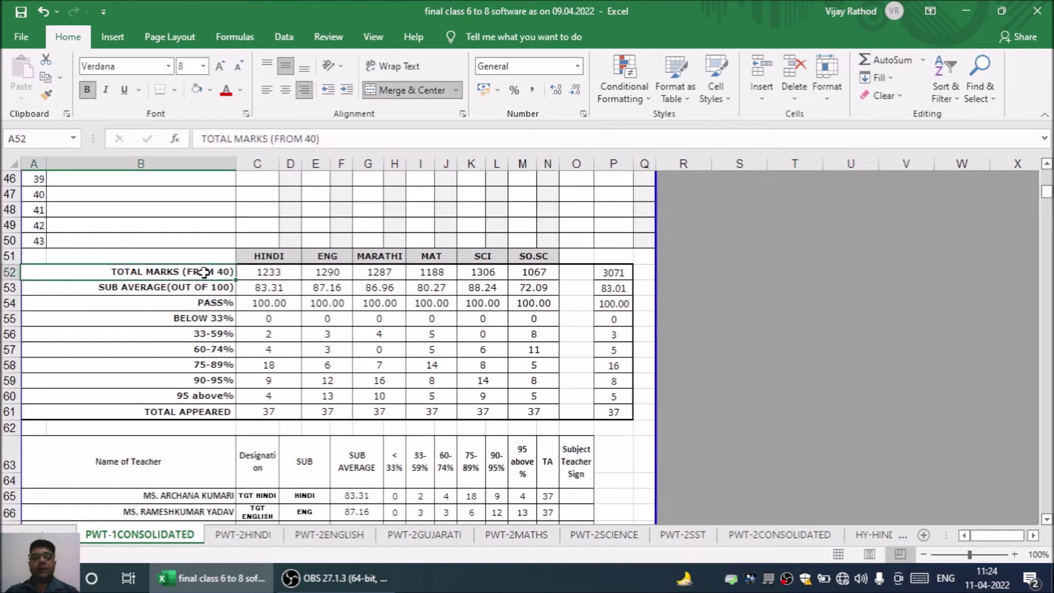
pyautogui.scroll(-1, 206, 289)
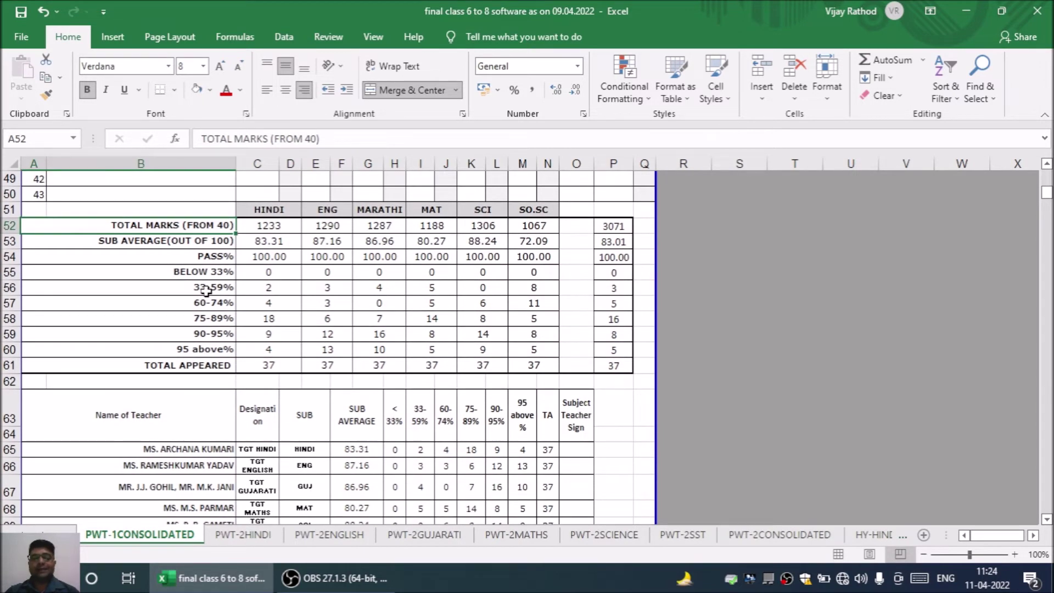
pyautogui.moveTo(613, 226); pyautogui.dragTo(616, 360)
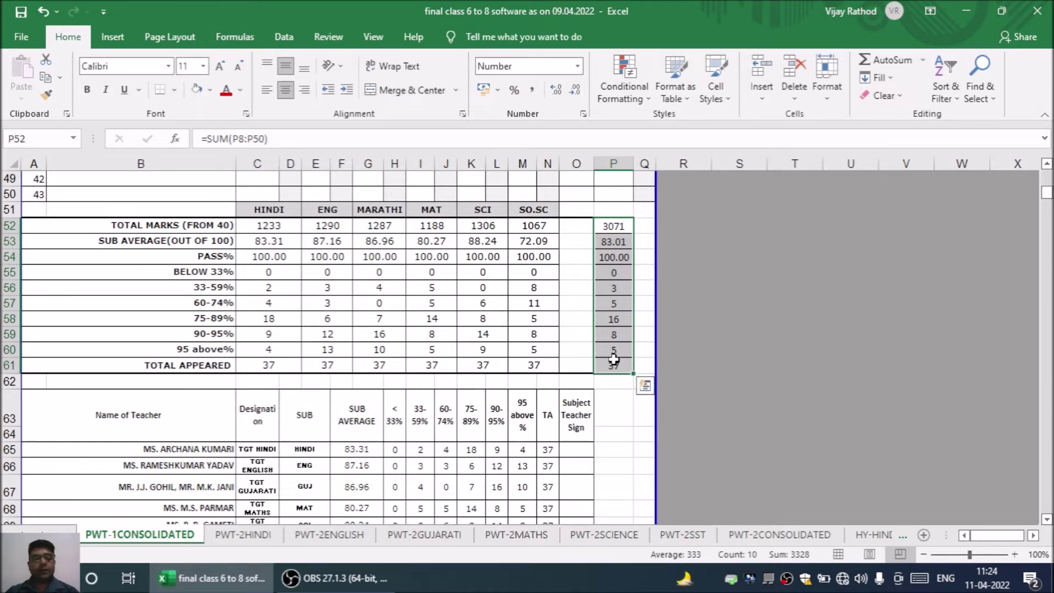
# Review the teacher-wise result table with its percentage bands, selecting the Subject Teacher Sign cells O65 to O70.
pyautogui.scroll(-1, 615, 360)
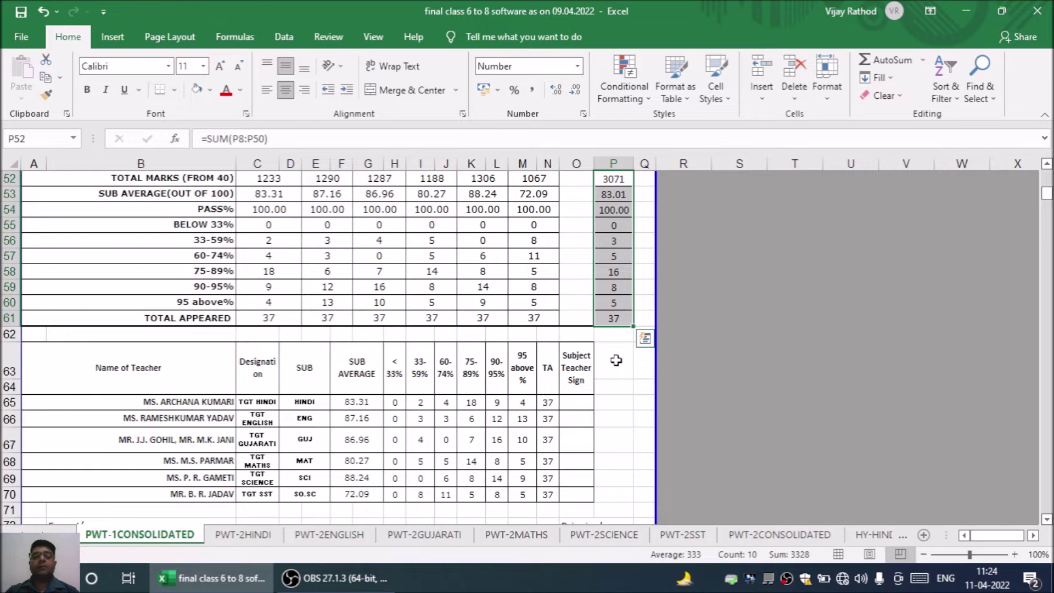
pyautogui.scroll(-1, 615, 360)
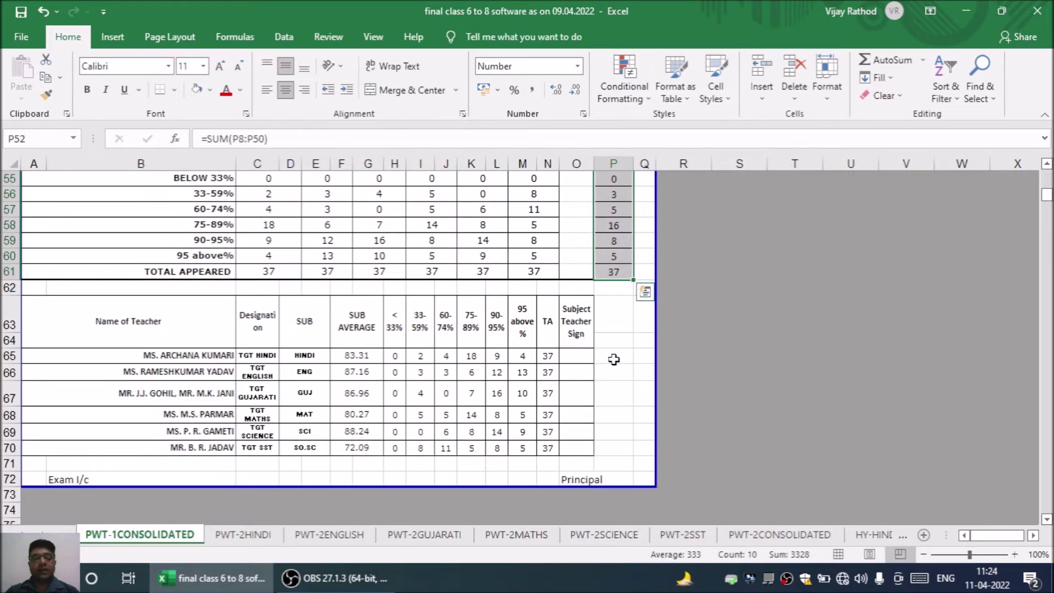
pyautogui.moveTo(396, 356); pyautogui.dragTo(576, 443)
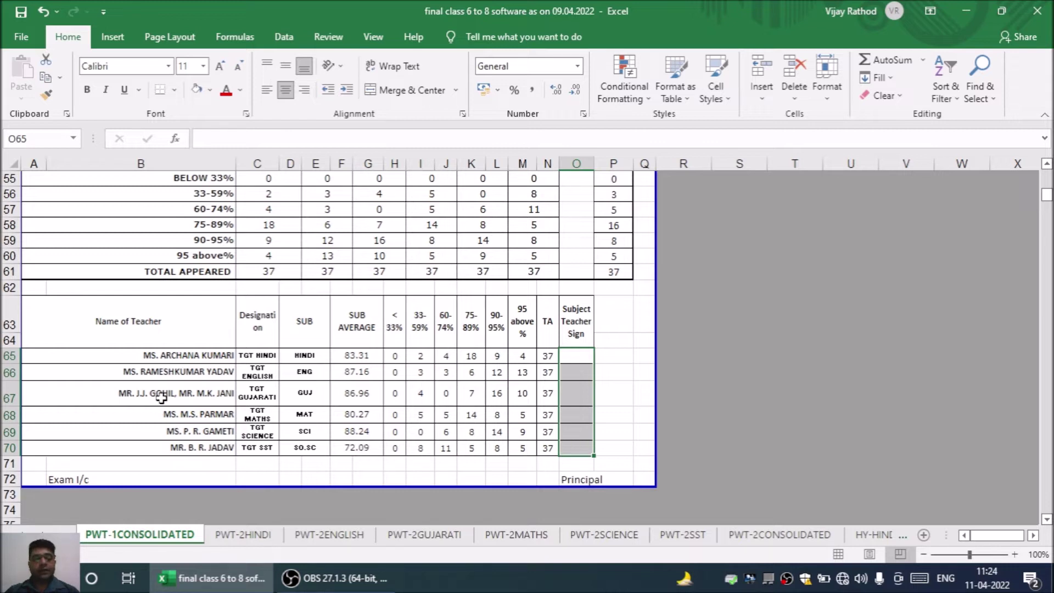
# Return to the main menu from the PWT-1 consolidated sheet and review the PWT-1, PWT-2 and HALF YEARLY headings.
pyautogui.click(160, 357)
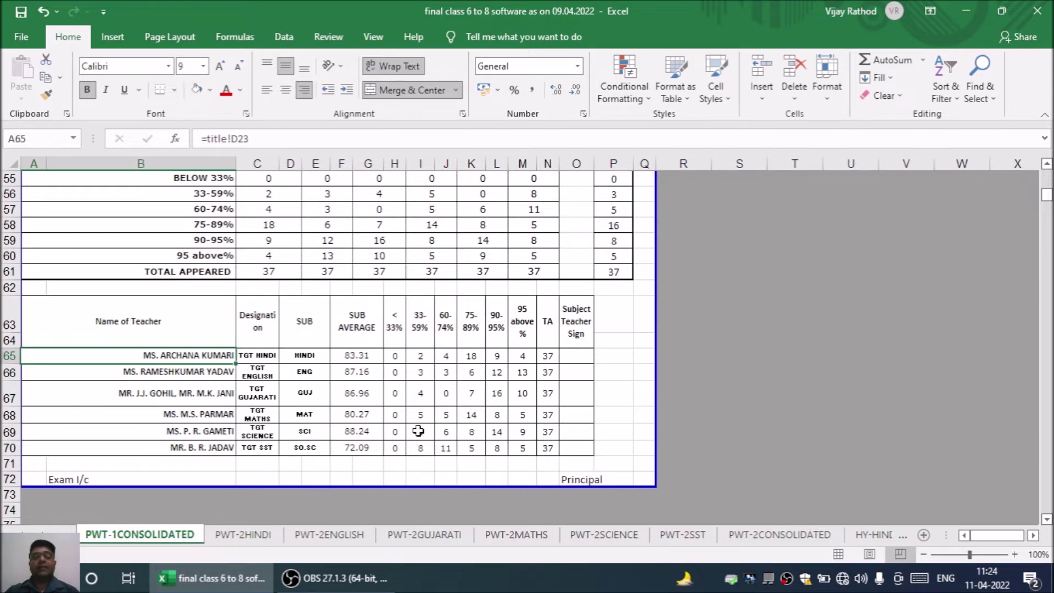
pyautogui.scroll(18, 418, 431)
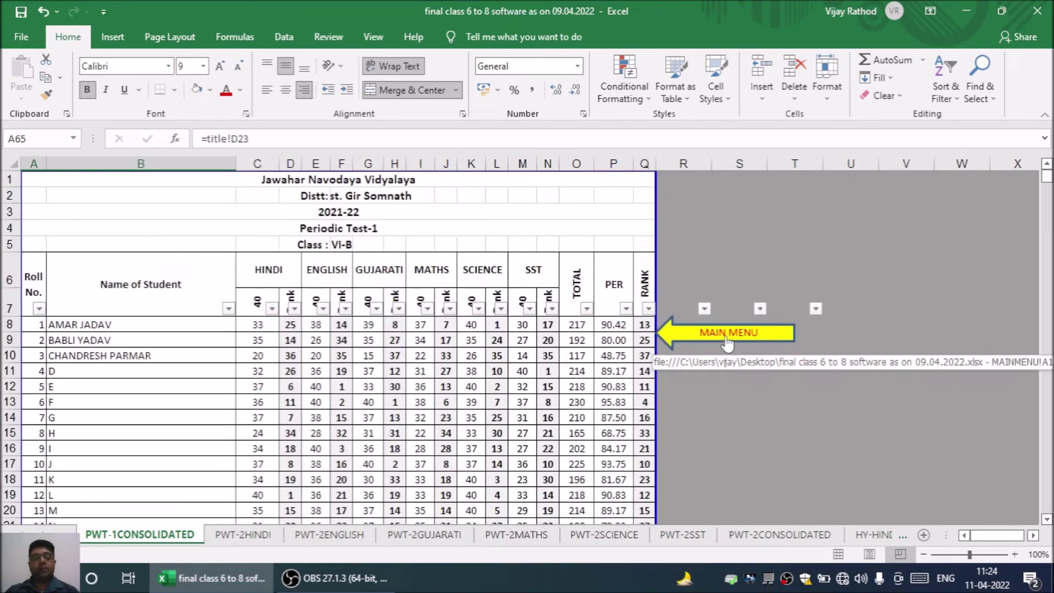
pyautogui.click(727, 344)
pyautogui.click(203, 287)
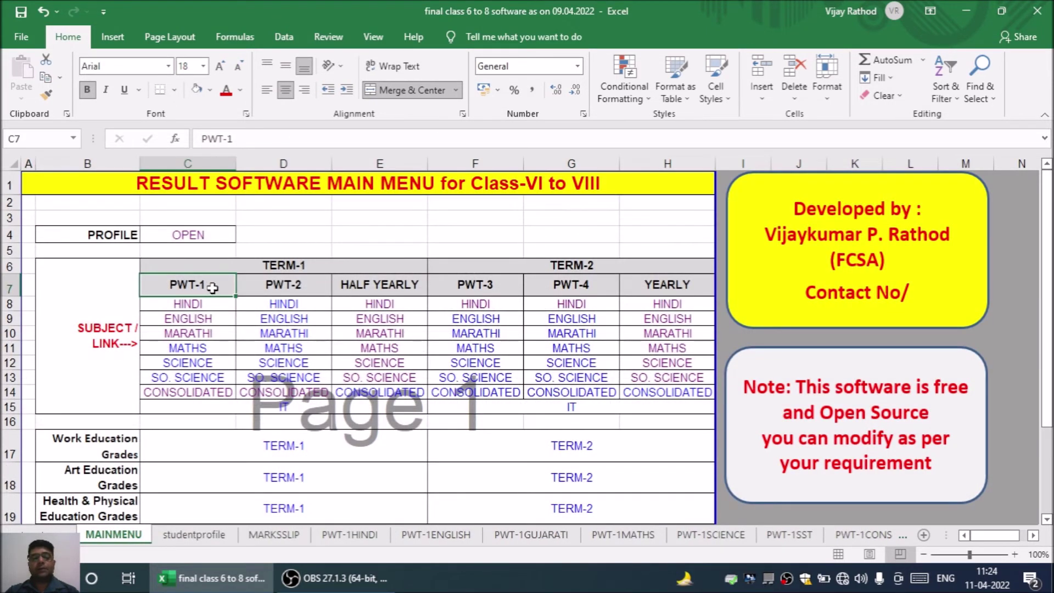
pyautogui.moveTo(209, 286); pyautogui.dragTo(294, 287)
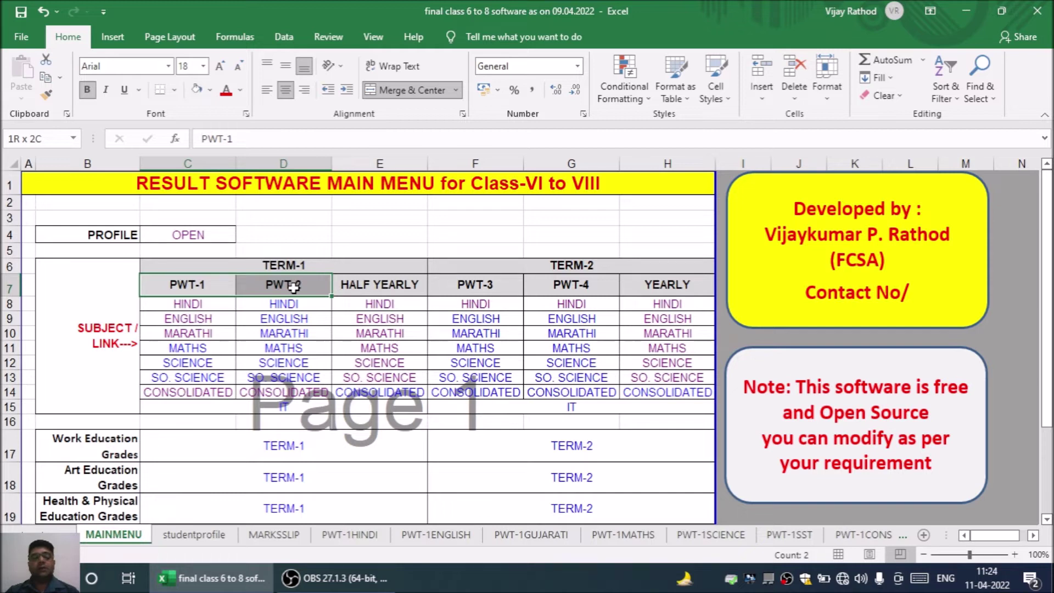
pyautogui.click(387, 286)
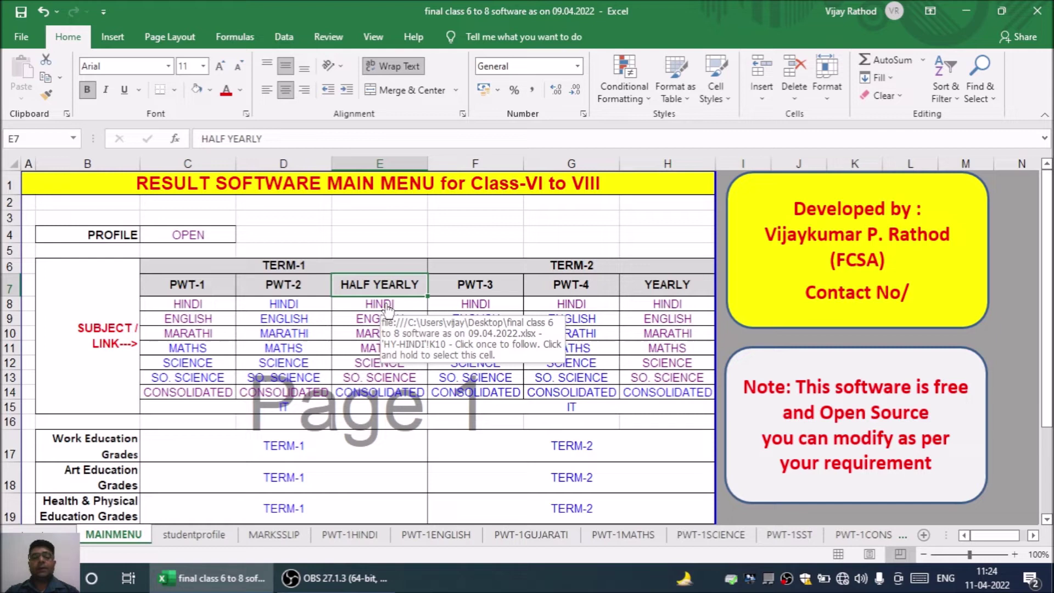
# Open the half-yearly HINDI sheet and examine the MA-I, P-I and SEA-I internal assessment columns with their maximum marks.
pyautogui.click(387, 308)
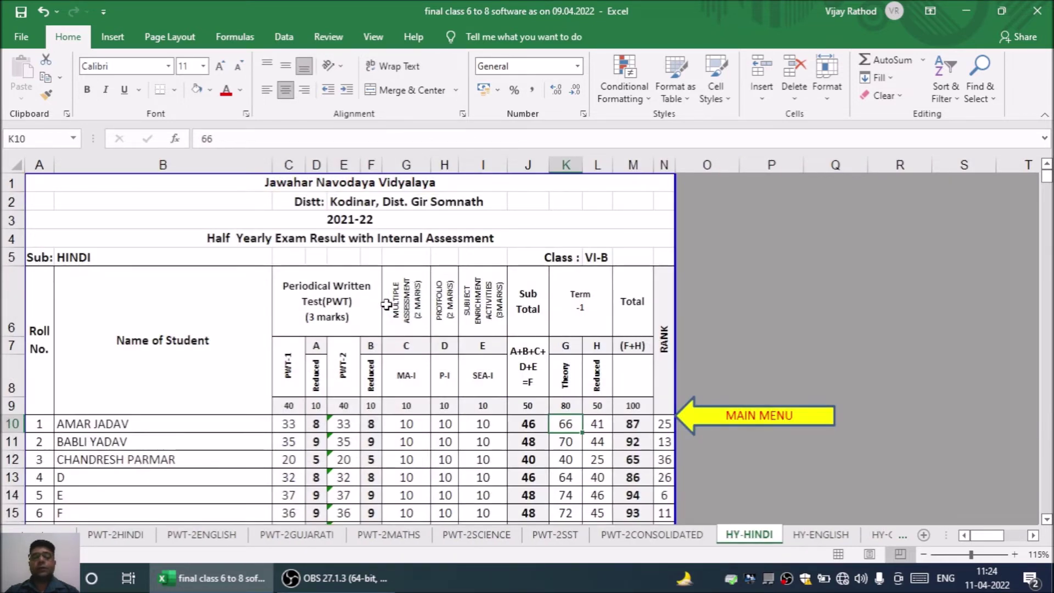
pyautogui.moveTo(407, 380); pyautogui.dragTo(500, 382)
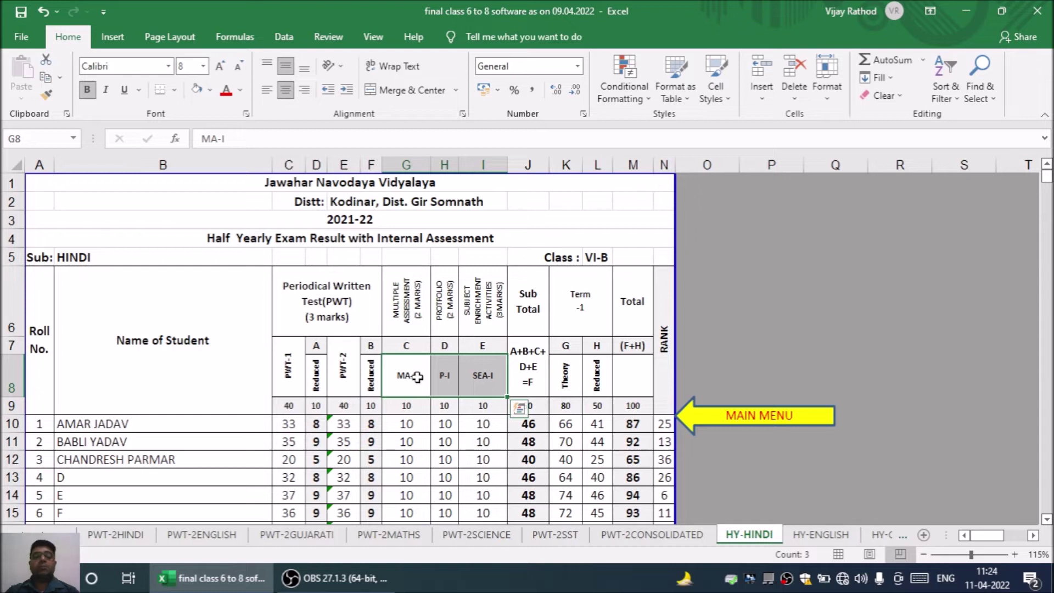
pyautogui.click(446, 374)
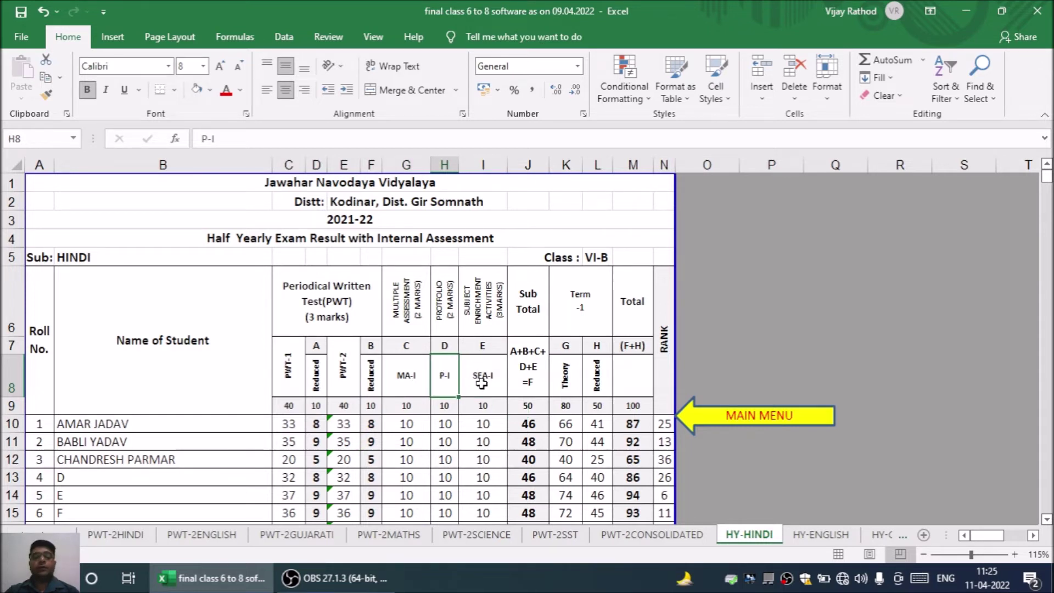
pyautogui.click(489, 378)
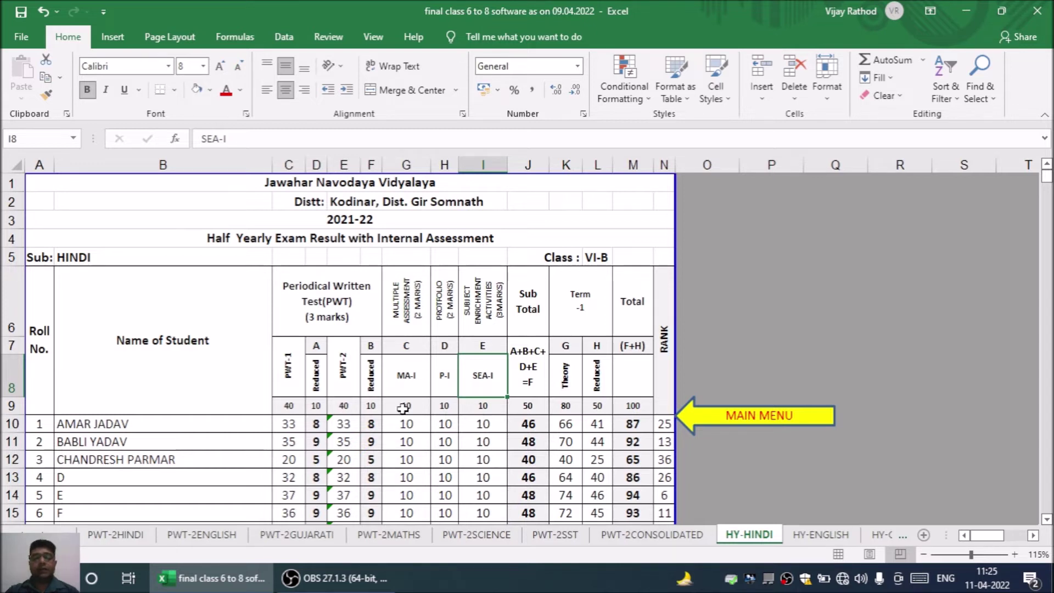
pyautogui.moveTo(405, 409); pyautogui.dragTo(473, 412)
# Check the maximum marks for PWT-1, PWT-2 and MA-I, and go over the three internal assessment headings again.
pyautogui.click(291, 406)
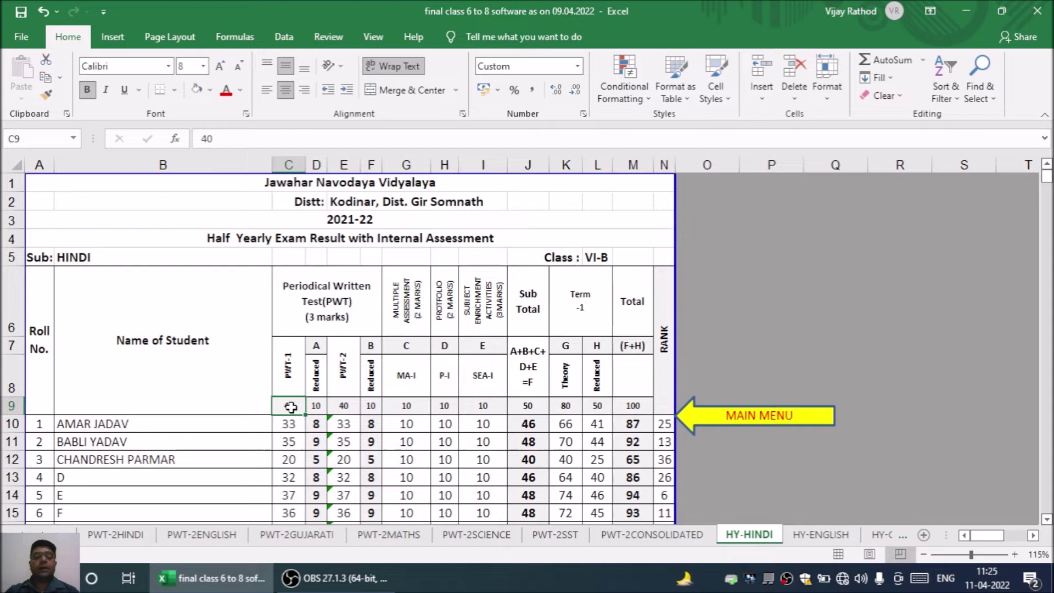
pyautogui.click(345, 408)
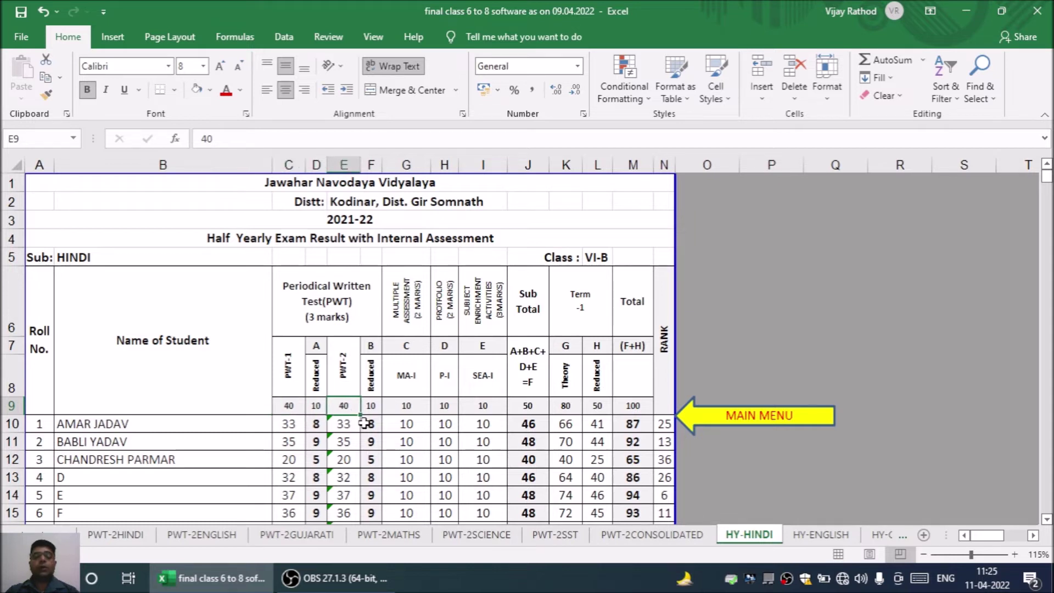
pyautogui.click(405, 406)
pyautogui.click(402, 378)
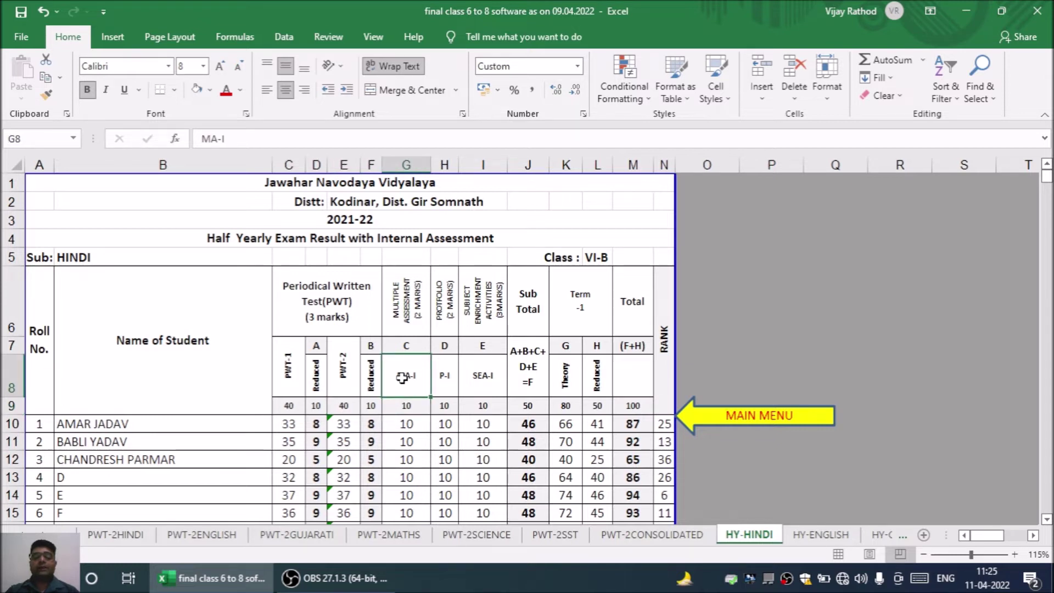
pyautogui.click(443, 376)
pyautogui.click(483, 379)
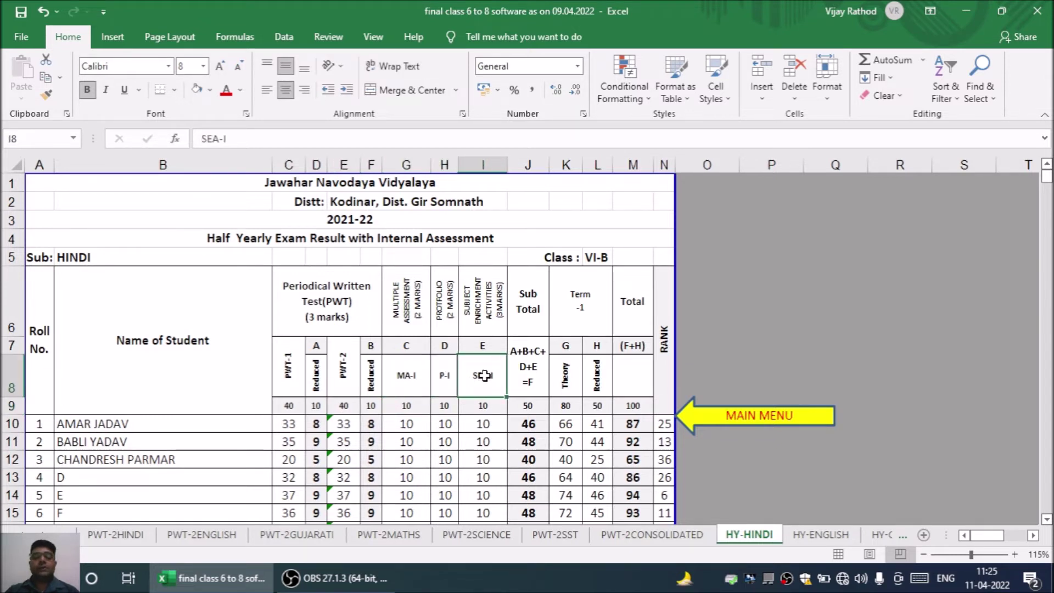
# Inspect the half-yearly Hindi Theory marks column and the result summary in M53 to M62.
pyautogui.click(573, 409)
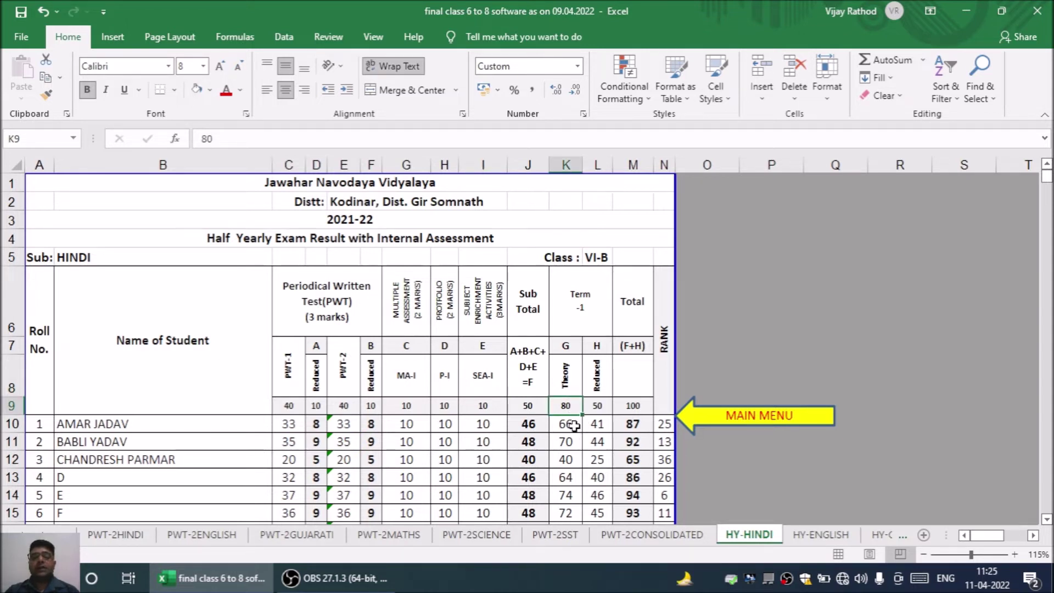
pyautogui.click(573, 426)
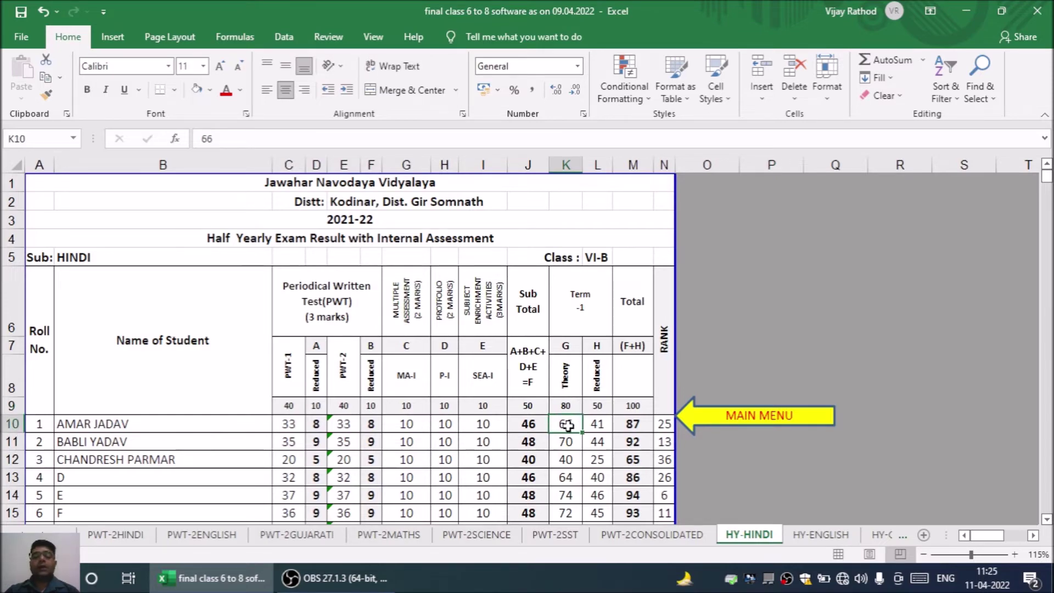
pyautogui.scroll(-2, 568, 425)
pyautogui.scroll(-9, 568, 426)
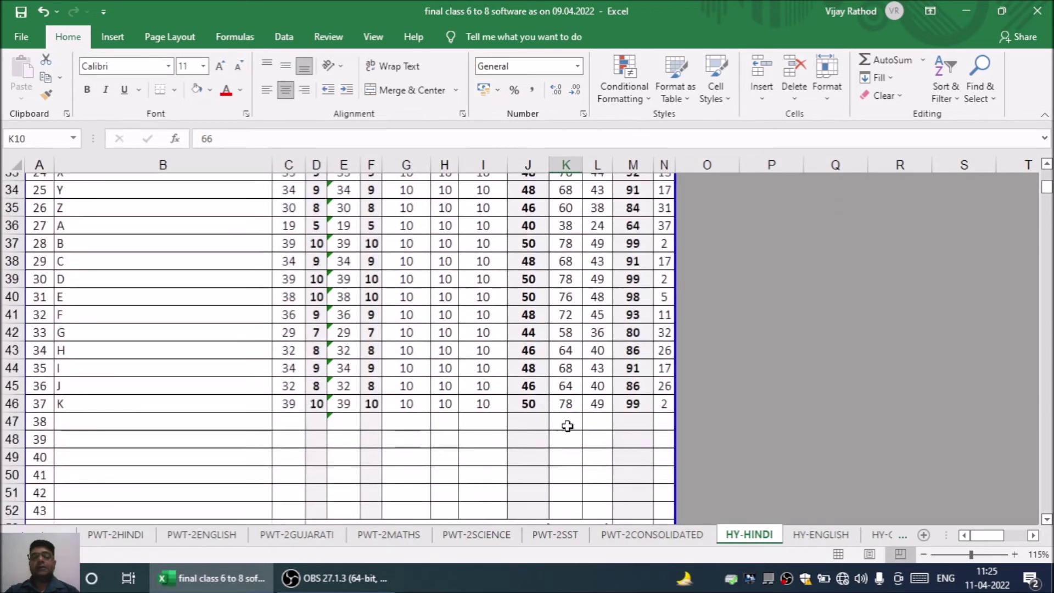
pyautogui.scroll(-5, 567, 427)
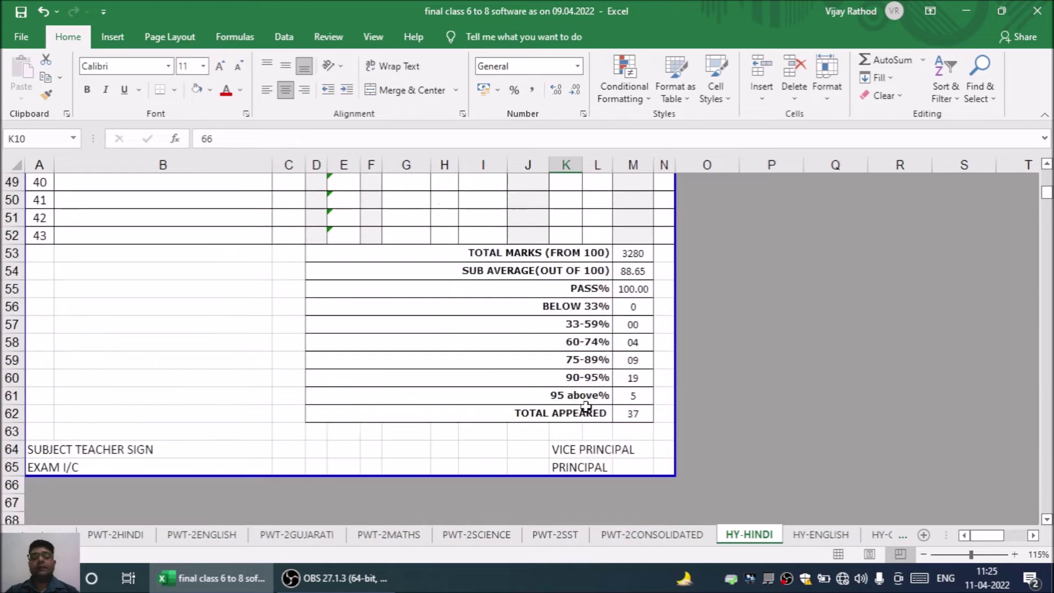
pyautogui.moveTo(634, 254); pyautogui.dragTo(641, 414)
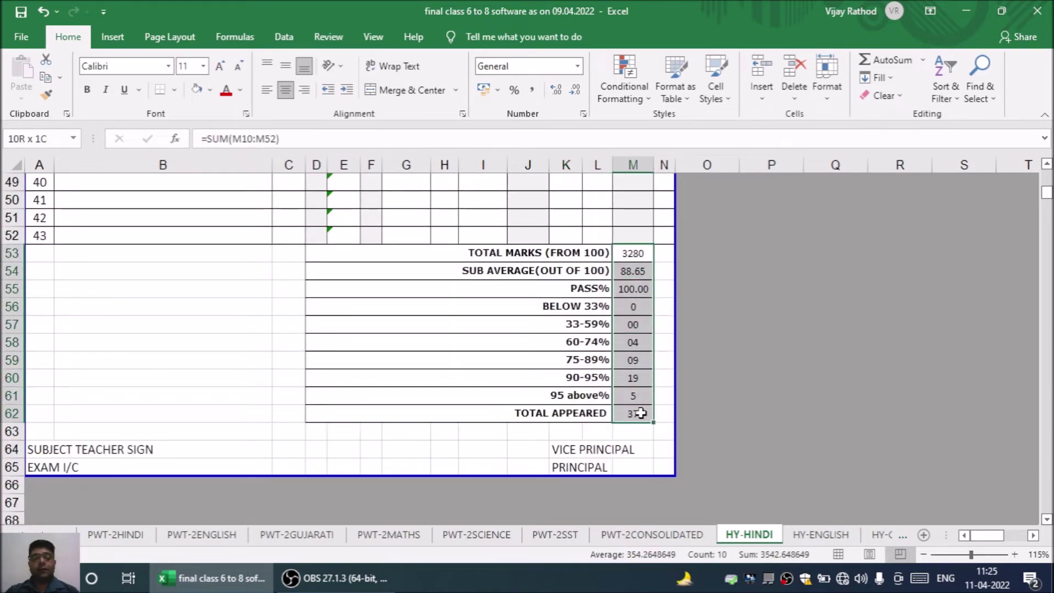
# Return to the main menu and review the TERM-1 and TERM-2 headings with the exams grouped under them.
pyautogui.scroll(16, 639, 401)
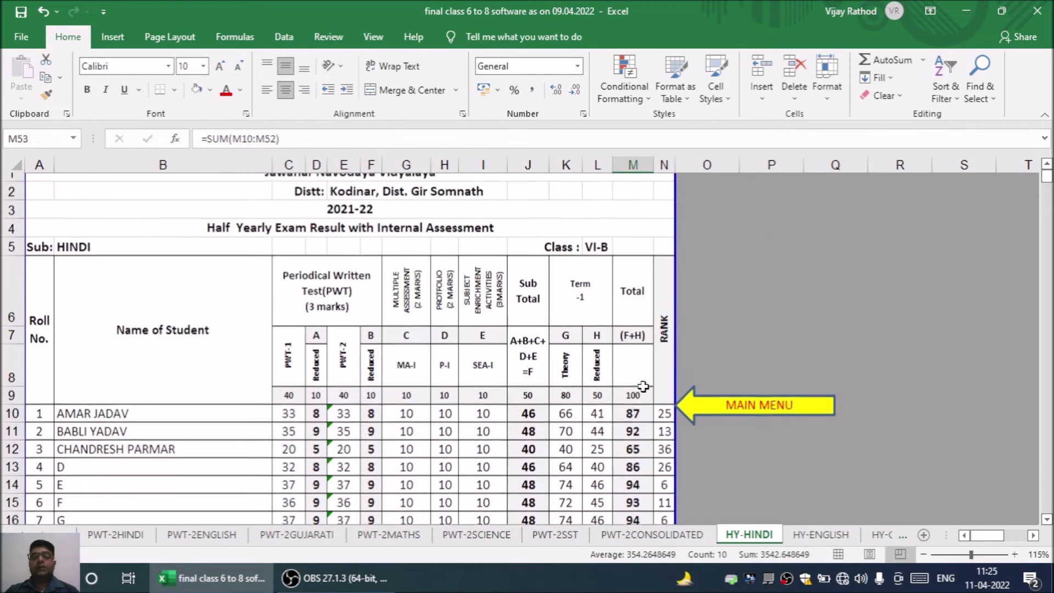
pyautogui.click(755, 421)
pyautogui.moveTo(324, 268); pyautogui.dragTo(329, 287)
pyautogui.moveTo(498, 271); pyautogui.dragTo(498, 282)
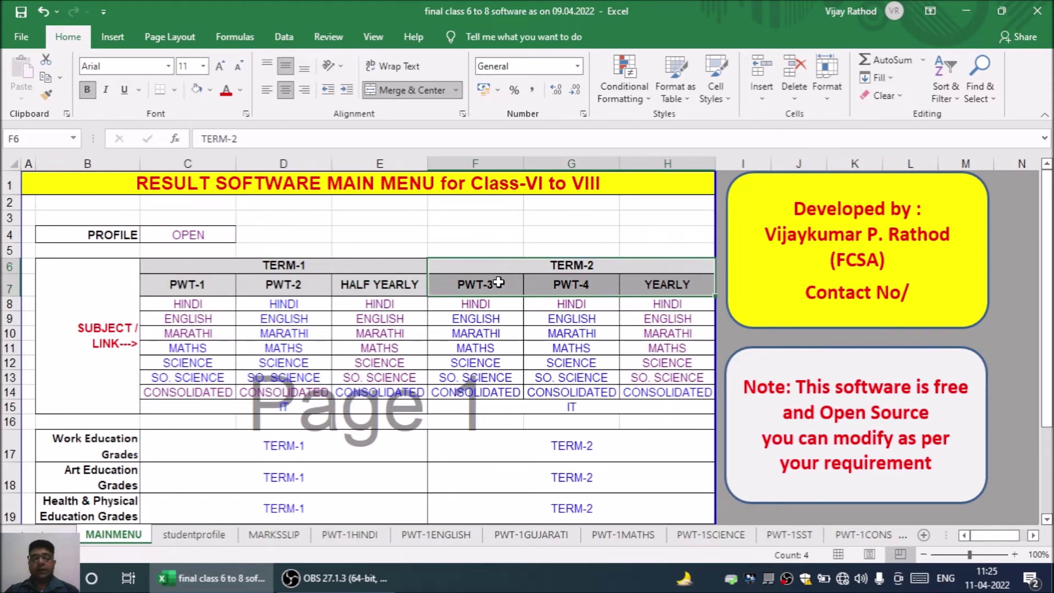
# Open the YEARLY CONSOLIDATED sheet and review its title, subject marks, subject-wise summary and teacher-wise result table.
pyautogui.click(652, 397)
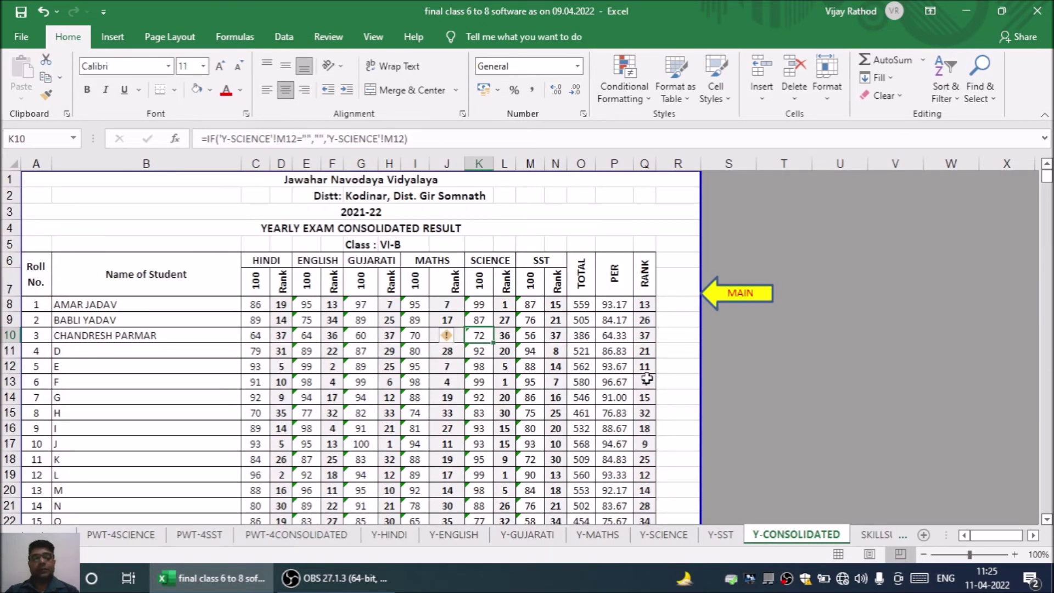
pyautogui.click(313, 230)
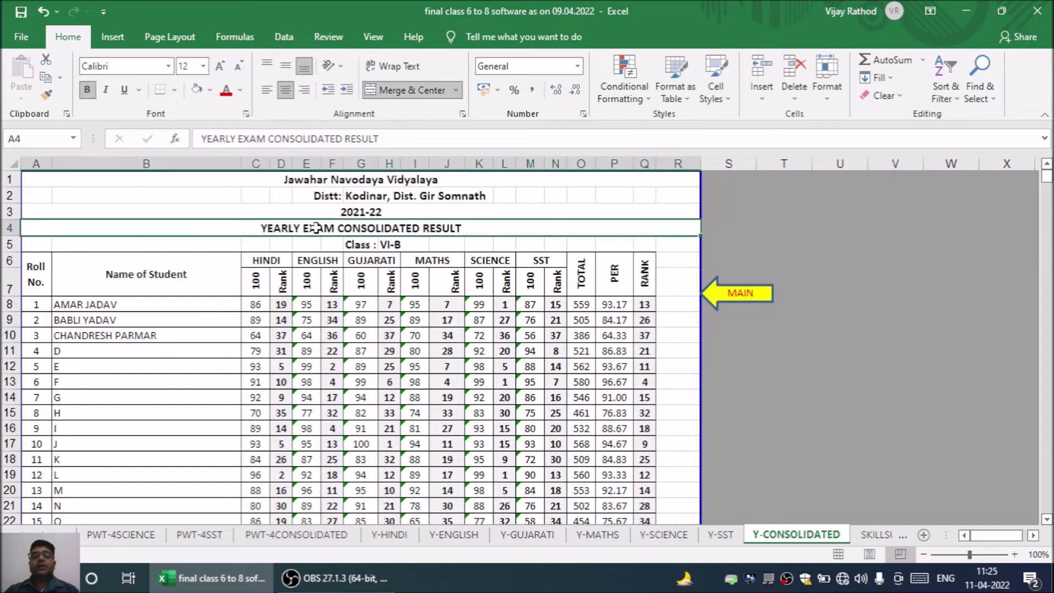
pyautogui.click(260, 285)
pyautogui.click(305, 281)
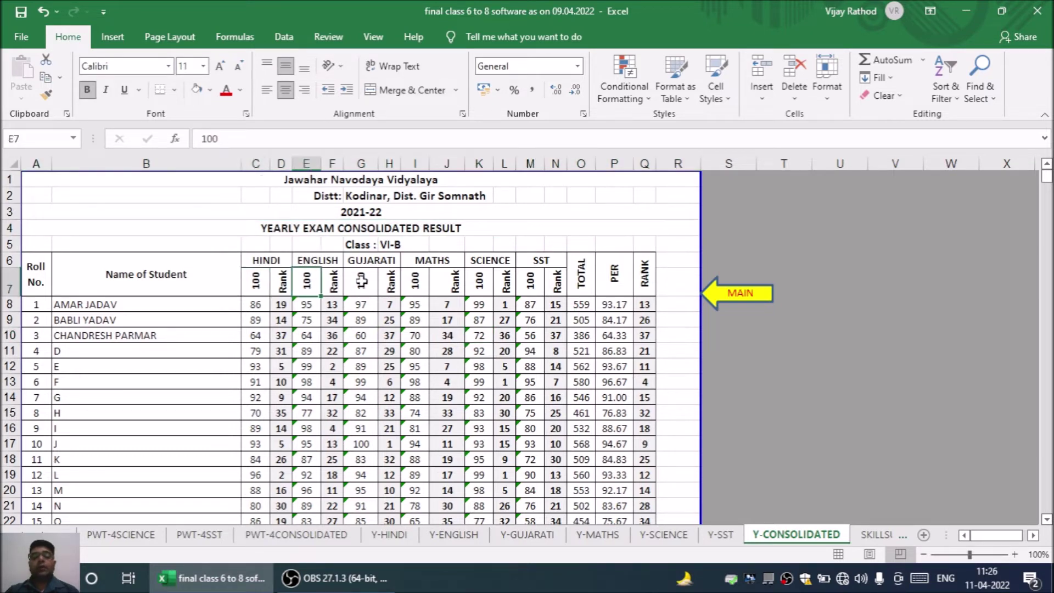
pyautogui.scroll(-14, 361, 281)
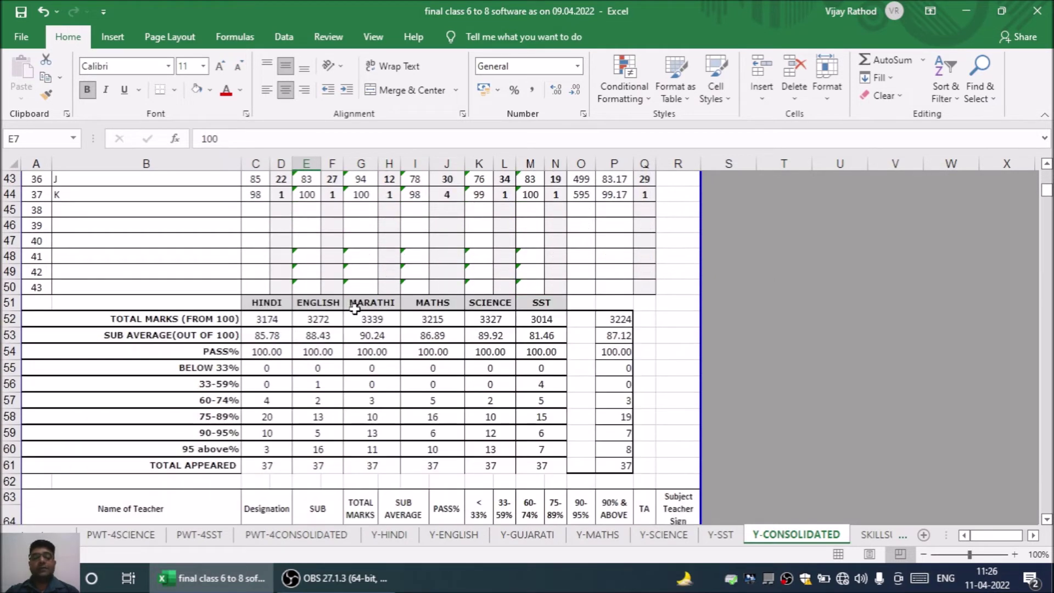
pyautogui.scroll(-4, 355, 309)
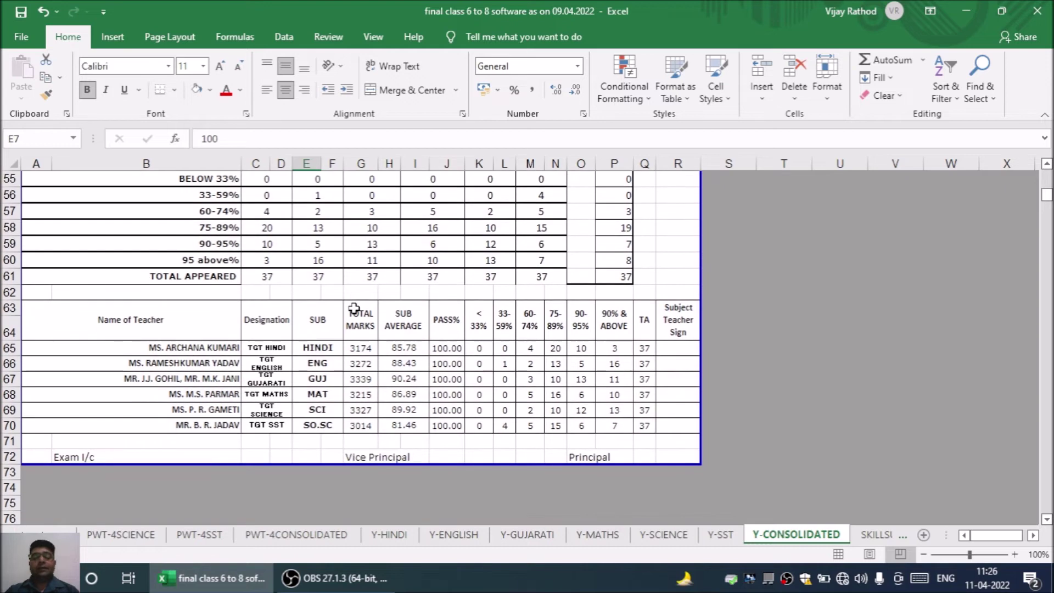
pyautogui.scroll(18, 708, 290)
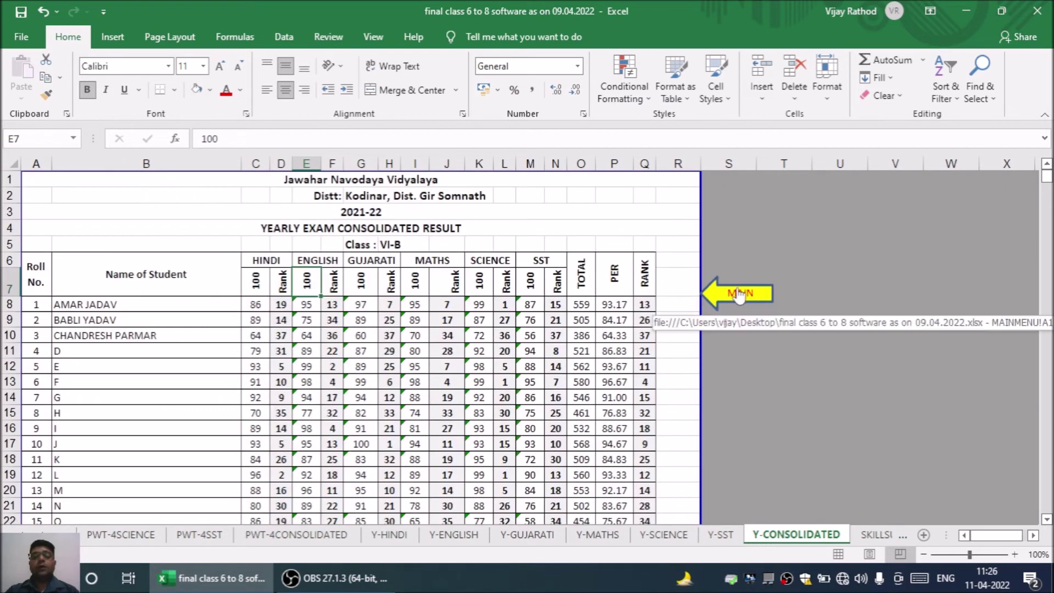
# Return to the main menu, open the IT skill subject sheet and review its TERM-1 and TERM-2 mark and grade headings.
pyautogui.click(740, 295)
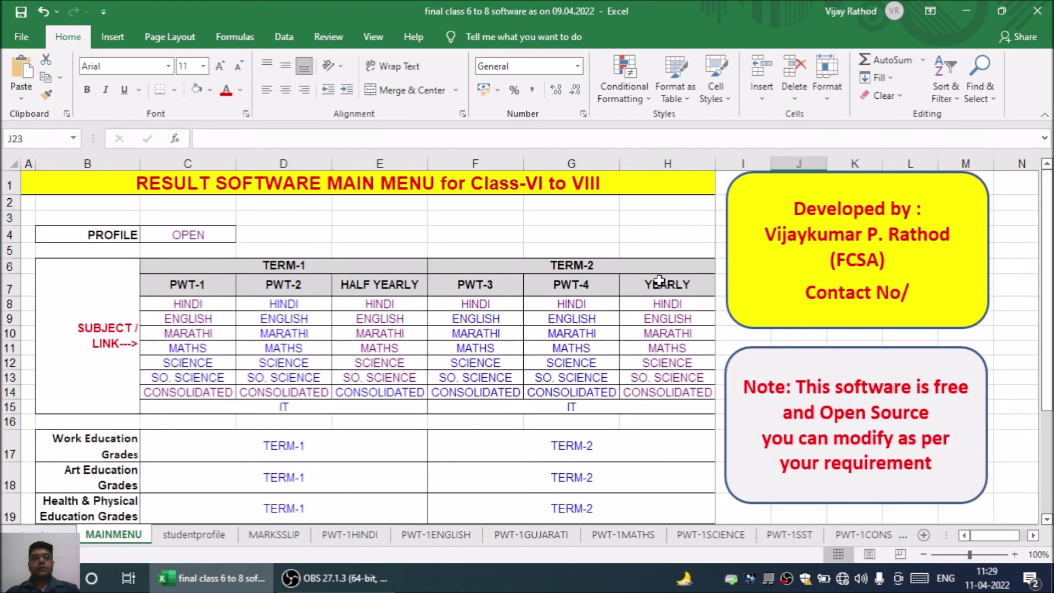
pyautogui.click(283, 411)
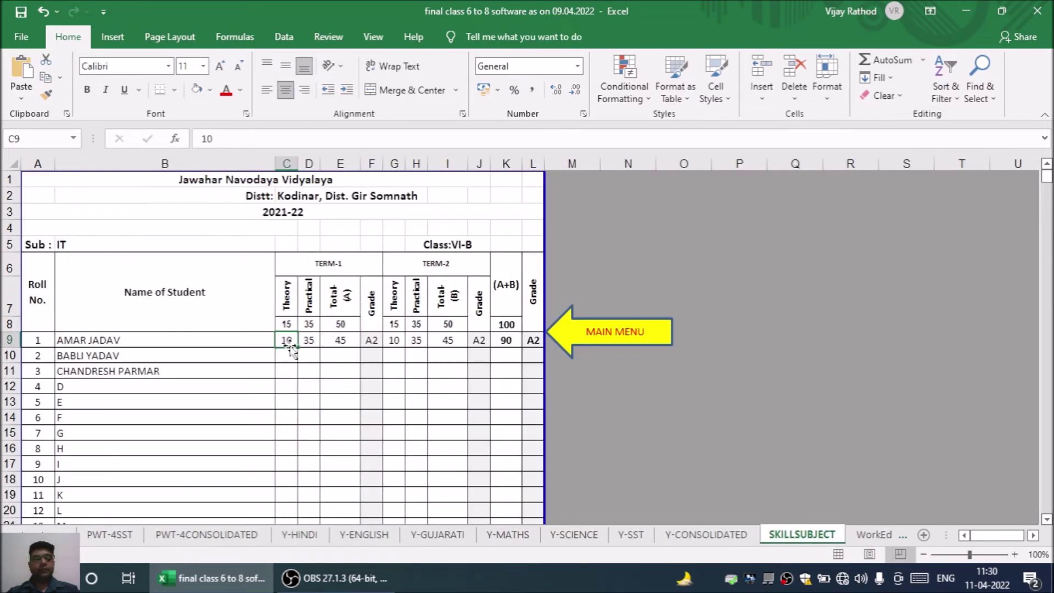
pyautogui.click(292, 269)
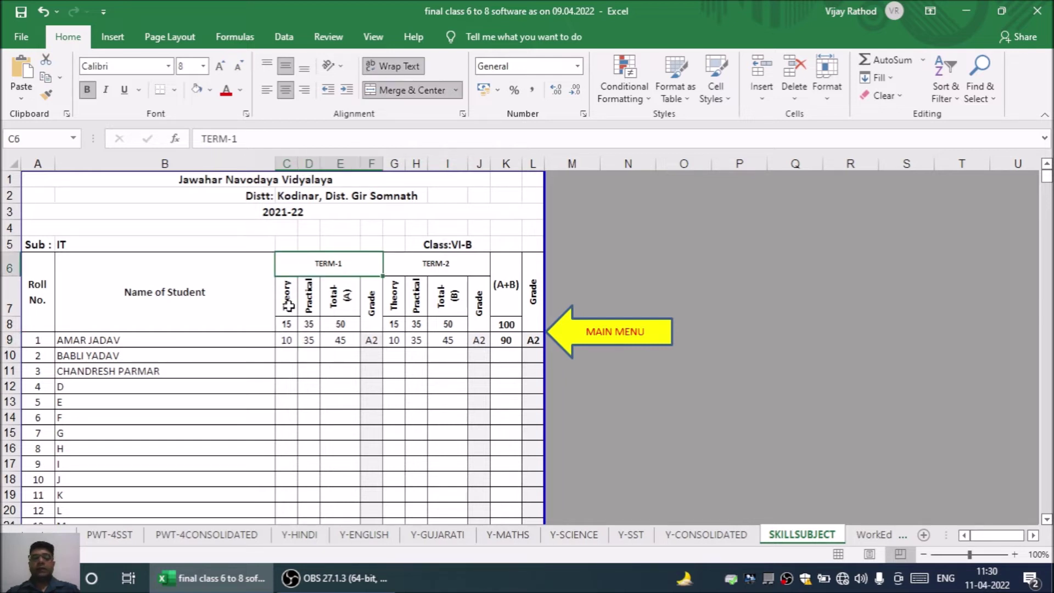
pyautogui.click(287, 305)
pyautogui.click(307, 315)
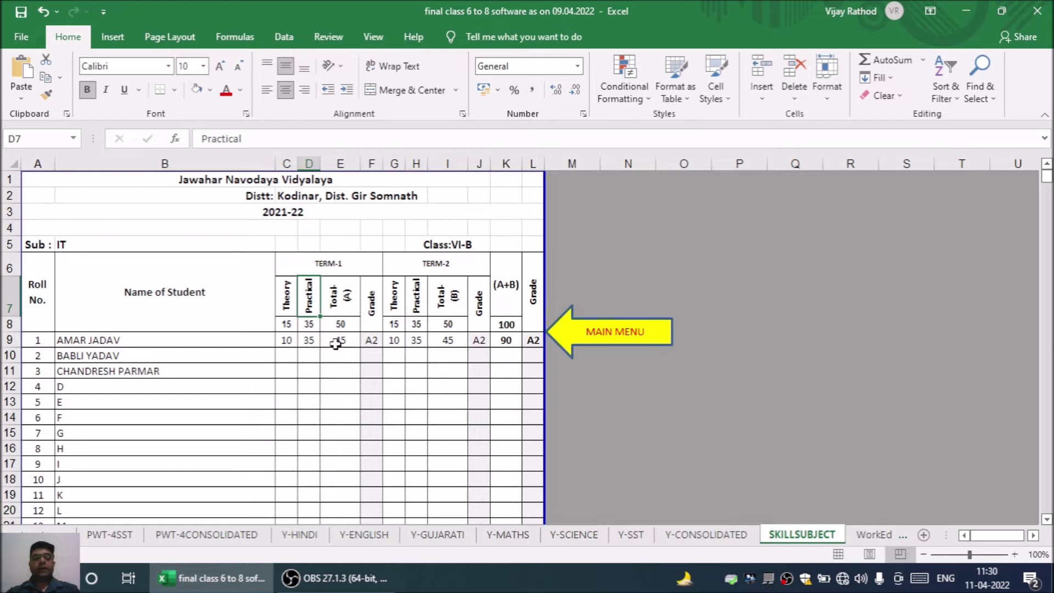
pyautogui.click(345, 310)
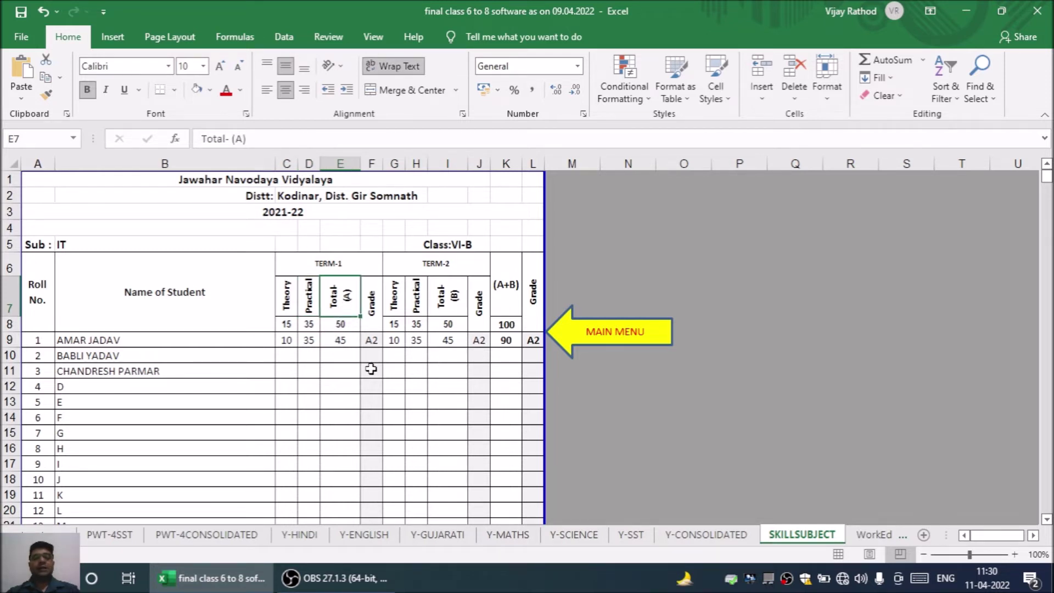
pyautogui.click(373, 310)
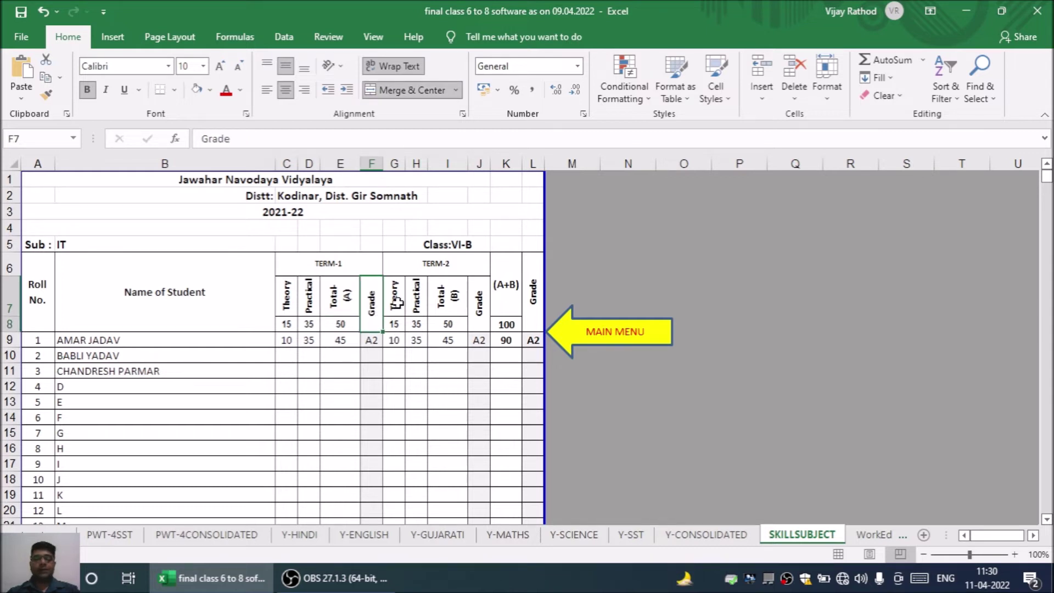
pyautogui.click(408, 265)
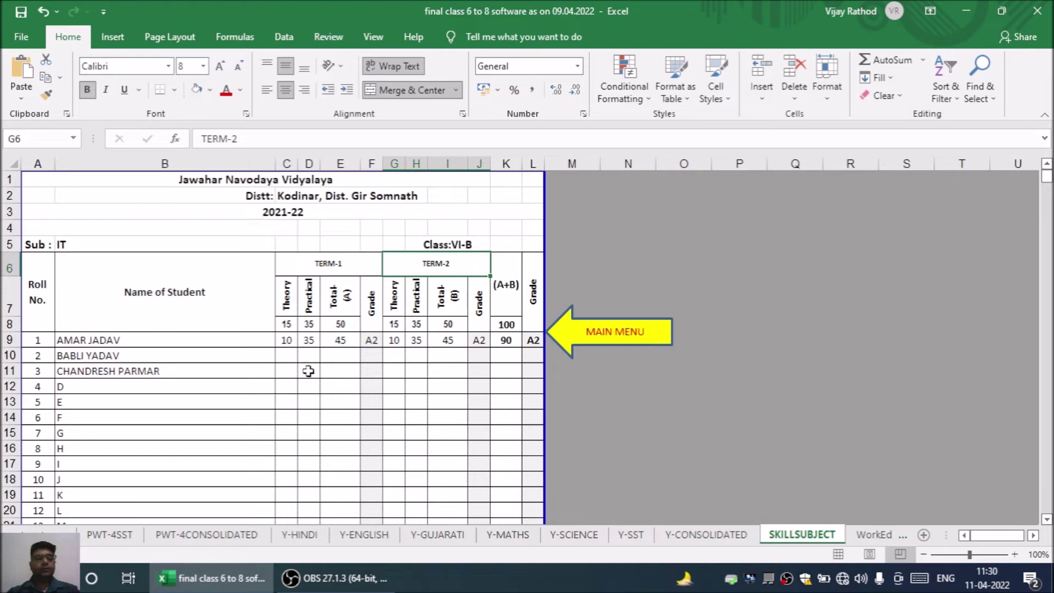
# Enter the TERM-1 IT marks for roll number 2: 12 for theory and 32 for practical.
pyautogui.click(295, 360)
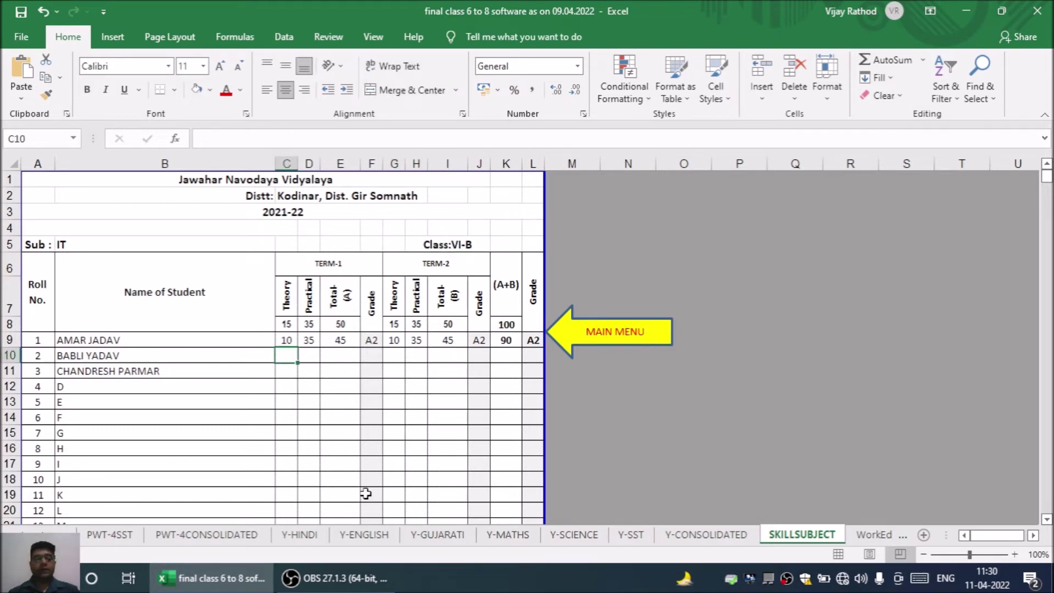
pyautogui.write('12')
pyautogui.press('Tab')
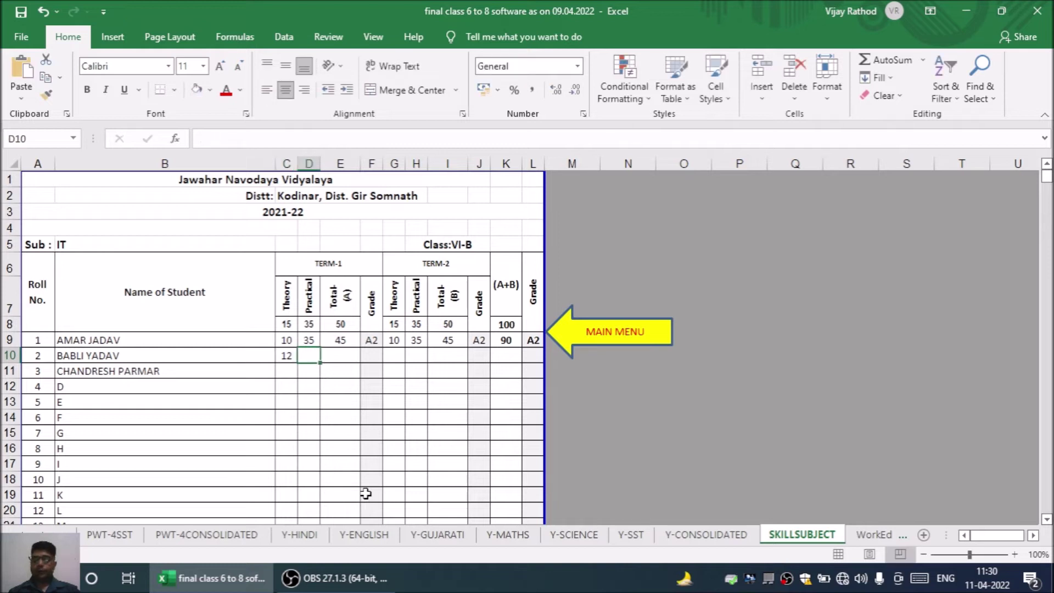
pyautogui.write('32')
pyautogui.press('Tab')
pyautogui.press('Tab')
pyautogui.press('Tab')
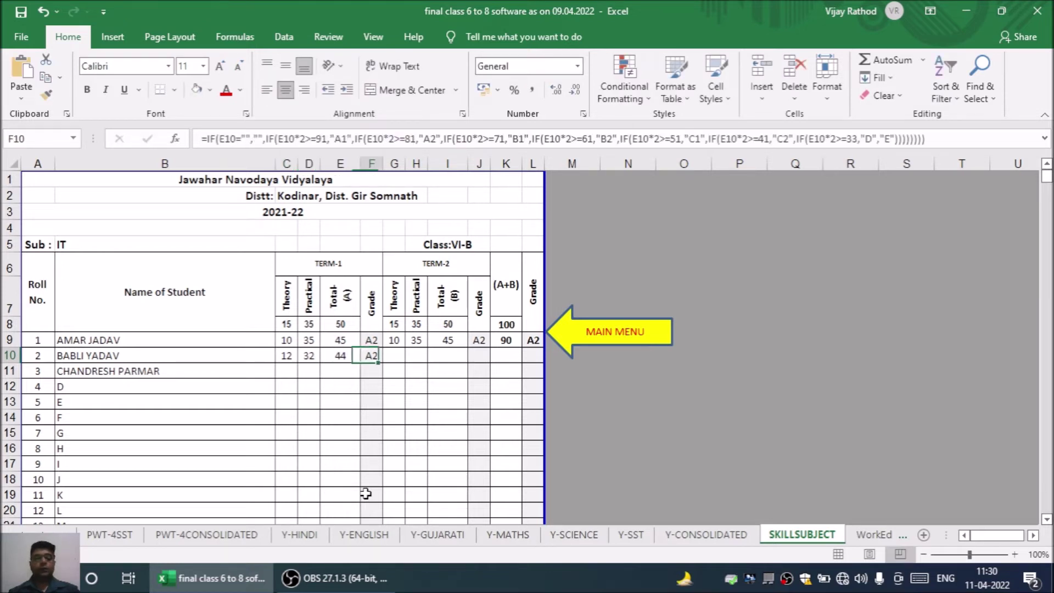
# Enter the TERM-2 IT marks for roll number 2: 8 for theory and 34 for practical.
pyautogui.write('8')
pyautogui.press('Tab')
pyautogui.write('34')
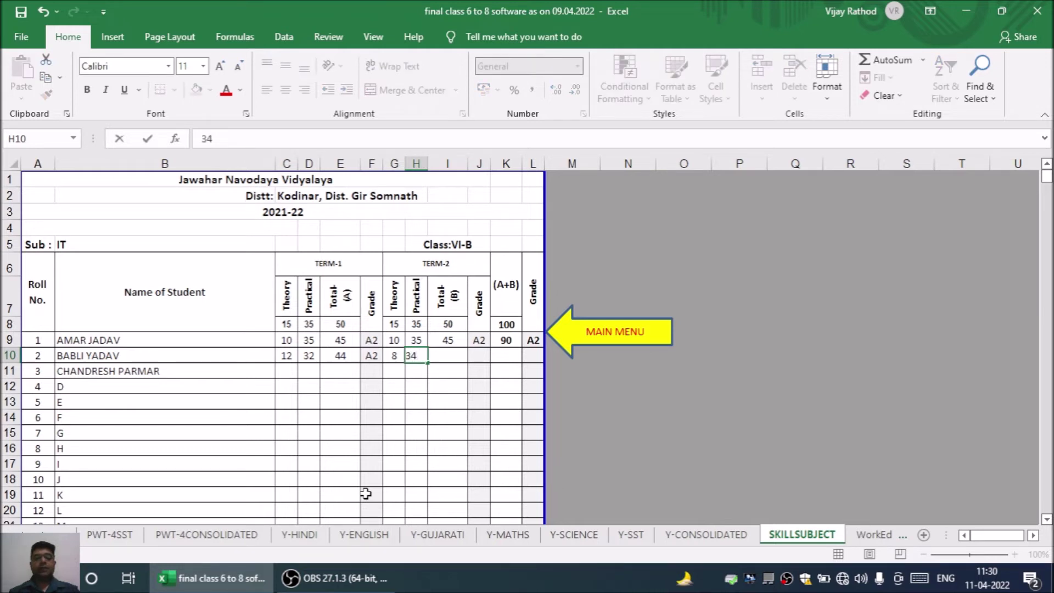
pyautogui.press('Tab')
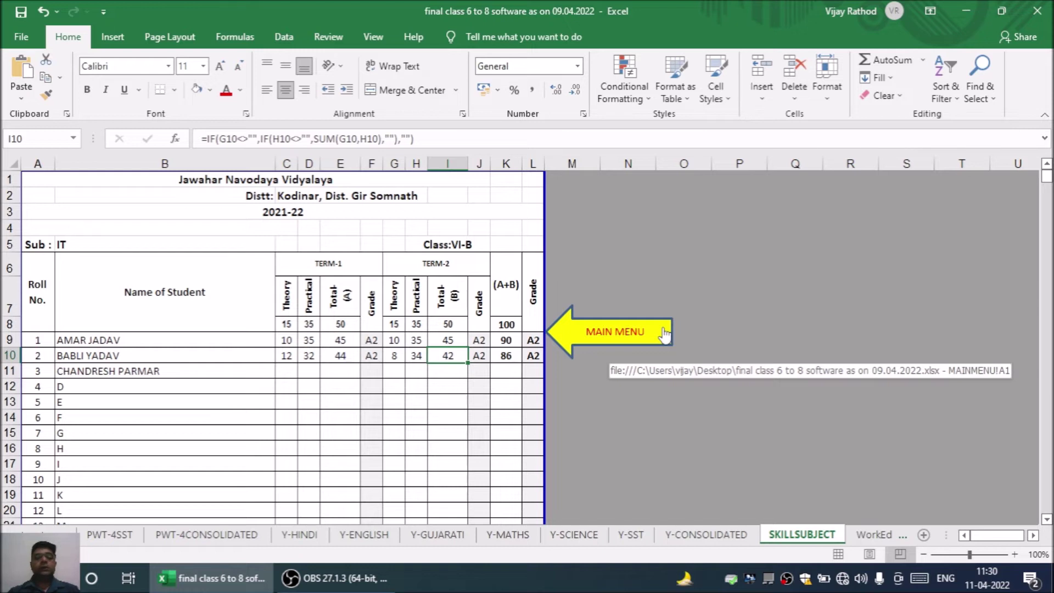
# Return to the main menu and review the Work Education, Art Education, Health & Physical Education and Discipline grade entries.
pyautogui.click(636, 338)
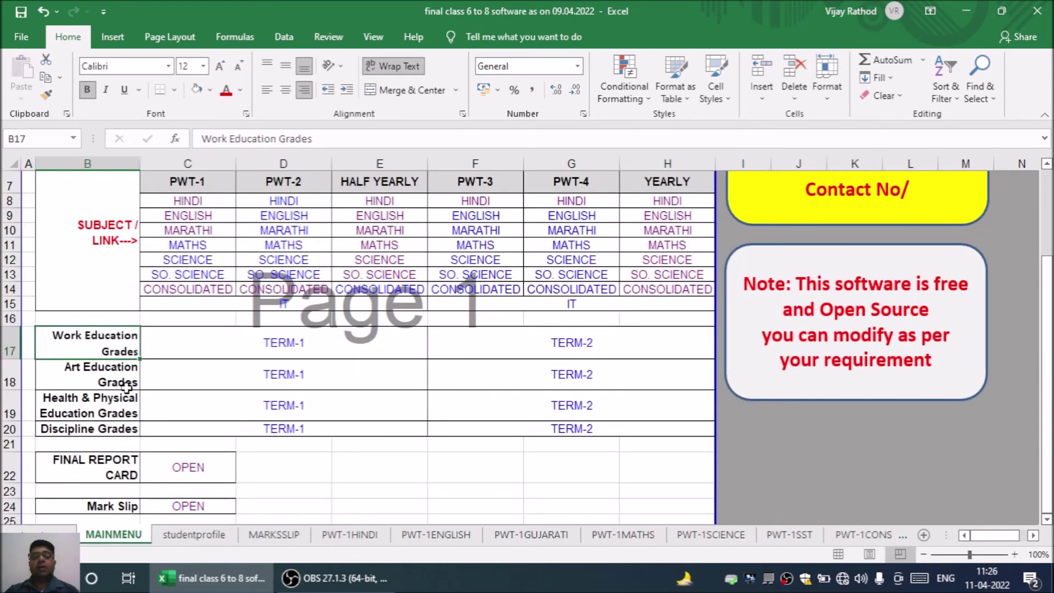
pyautogui.click(126, 386)
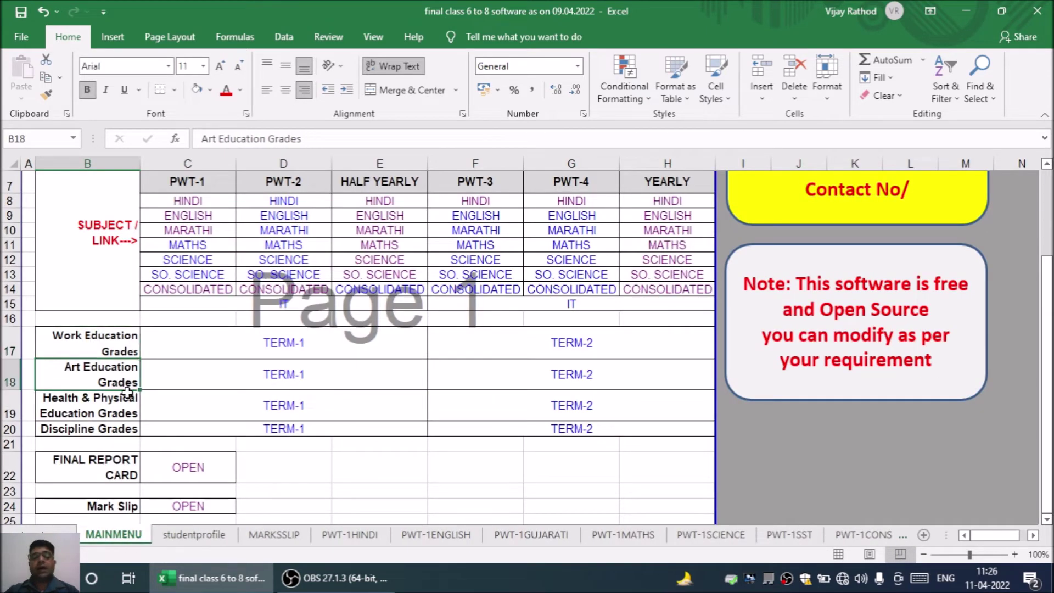
pyautogui.click(125, 409)
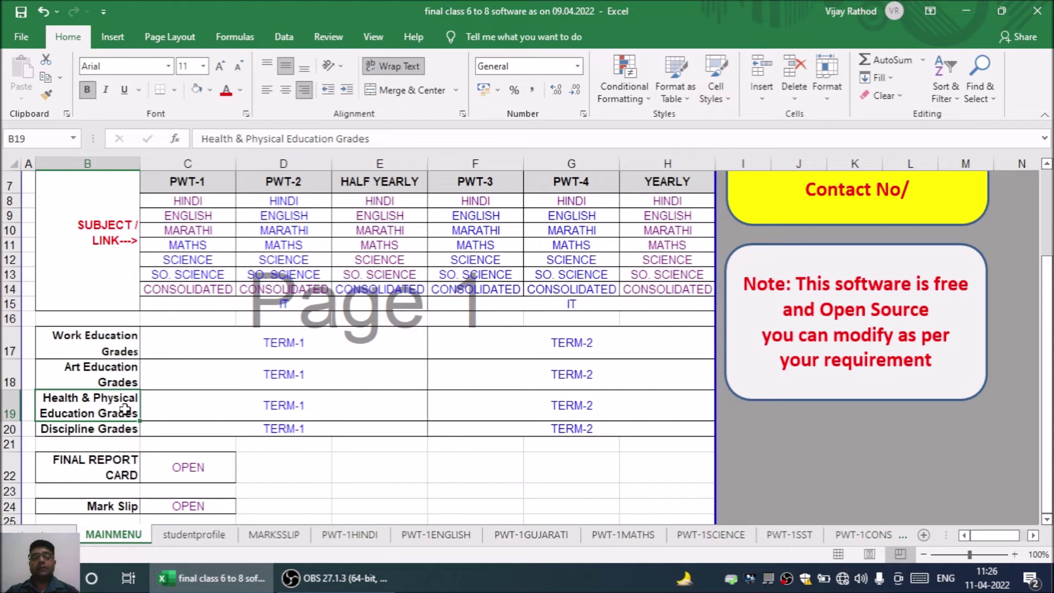
pyautogui.click(135, 432)
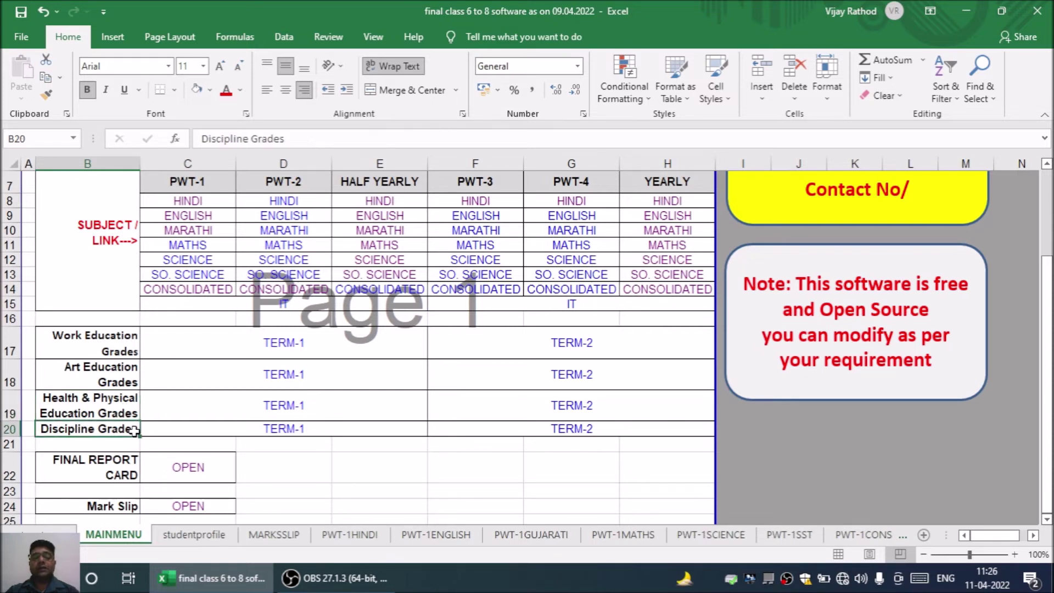
# Open the Work Education TERM-1 grades and review the first student's grades, both term headings and the class cell.
pyautogui.click(296, 346)
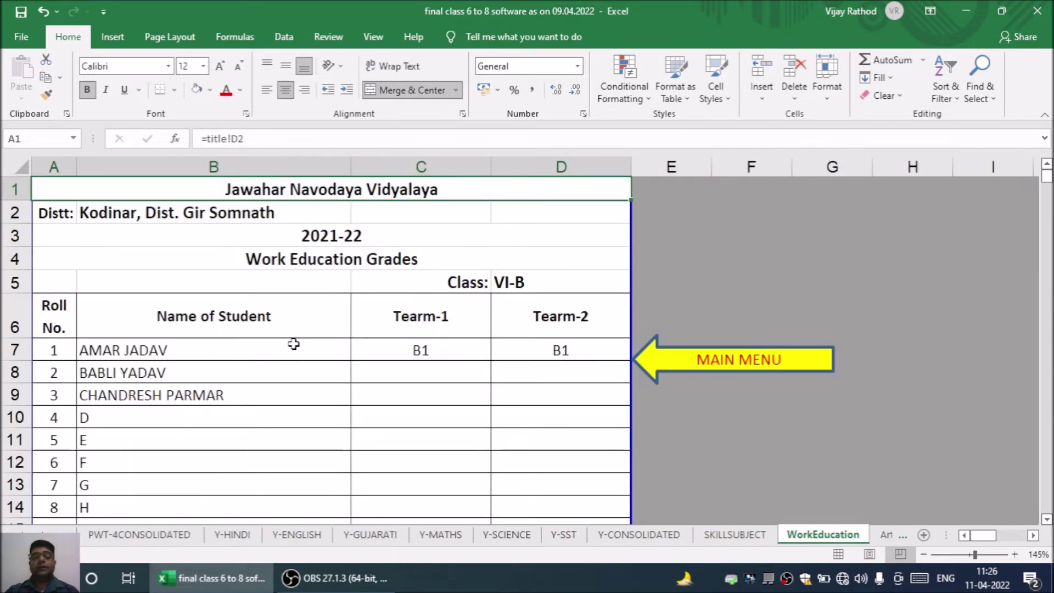
pyautogui.click(421, 349)
pyautogui.click(591, 351)
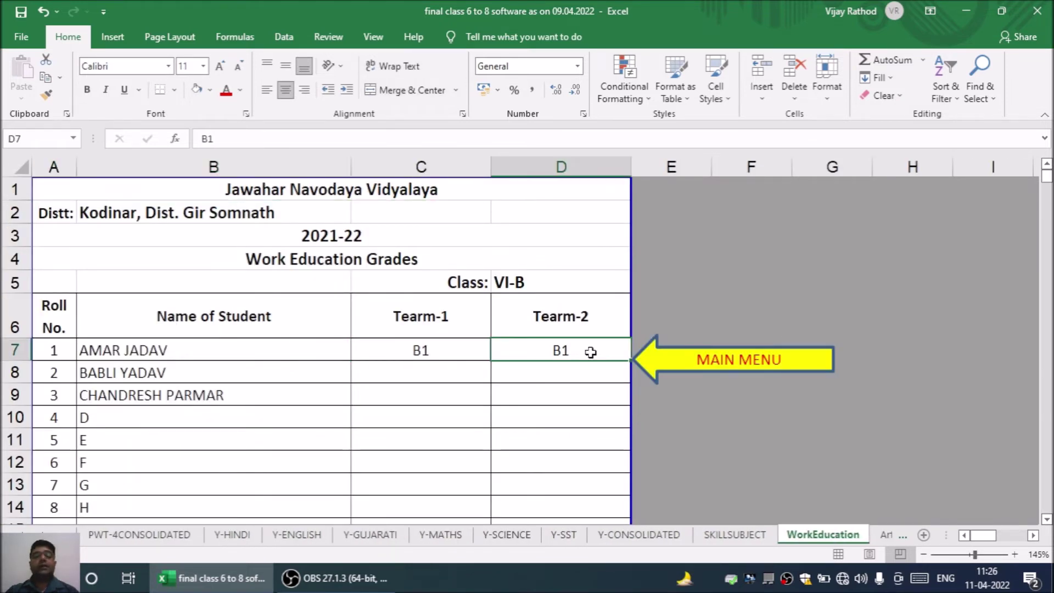
pyautogui.click(442, 323)
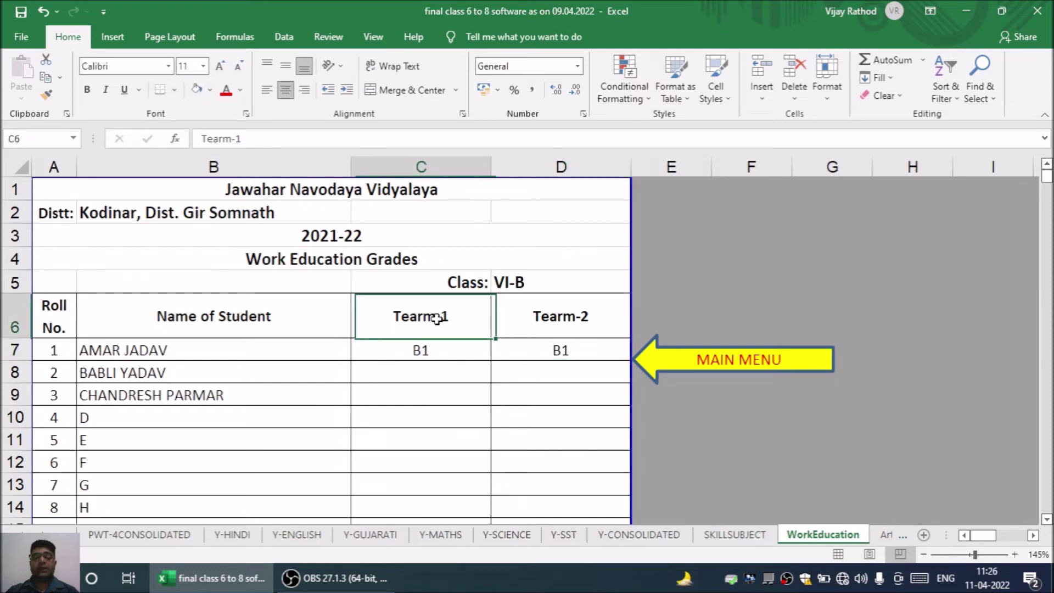
pyautogui.click(565, 323)
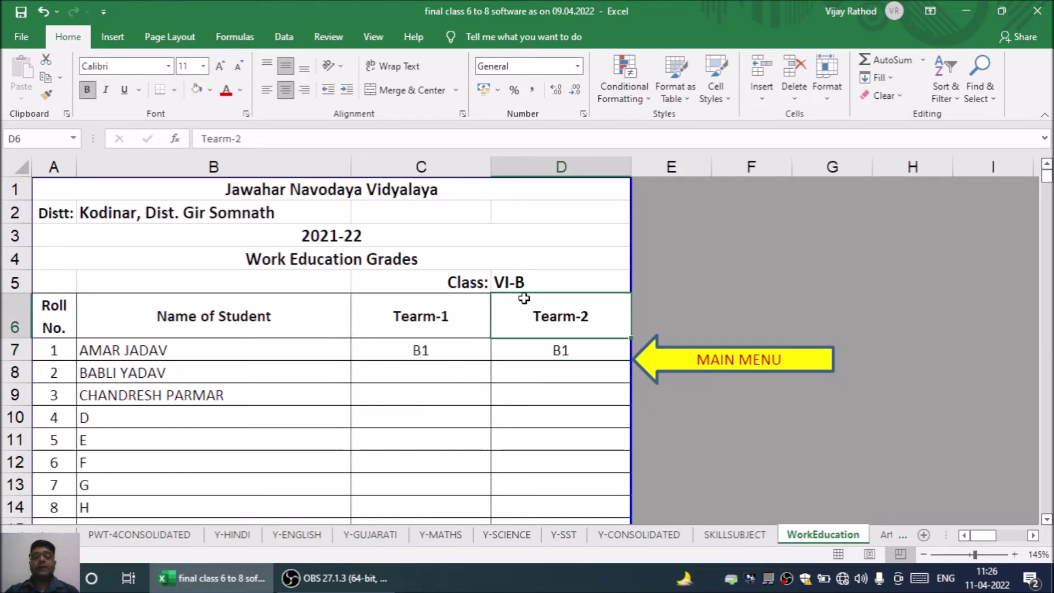
pyautogui.click(508, 283)
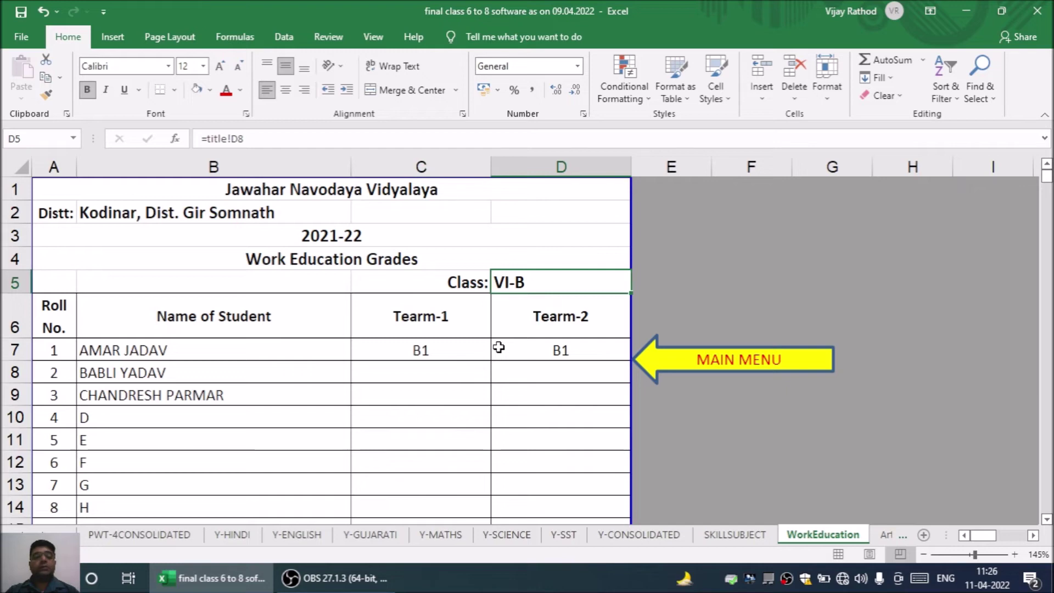
# Return to the main menu and open the Art Education Grades sheet for TERM-1.
pyautogui.click(735, 365)
pyautogui.scroll(-2, 571, 357)
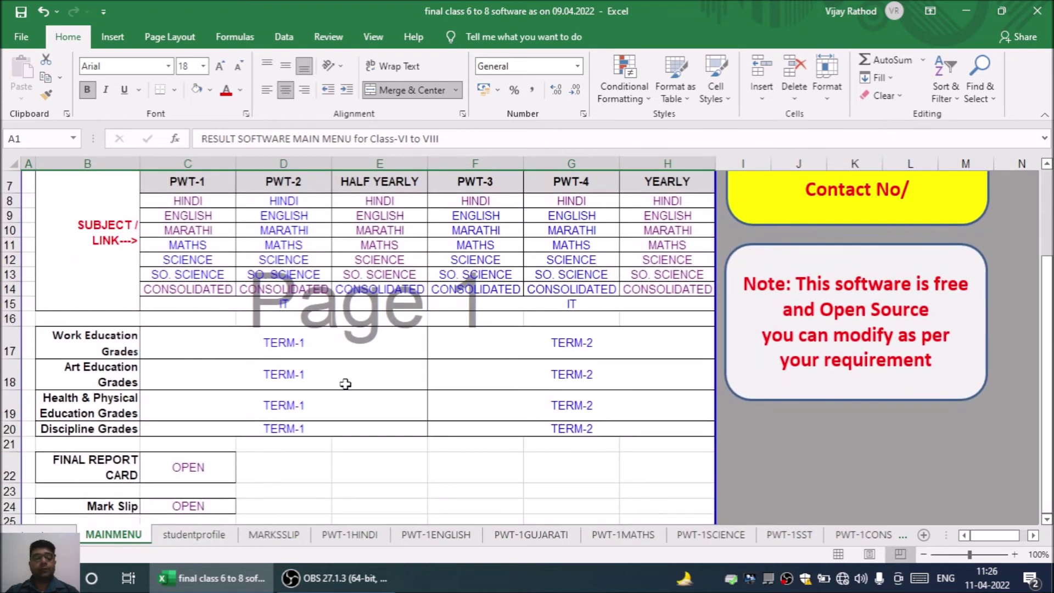
pyautogui.click(296, 379)
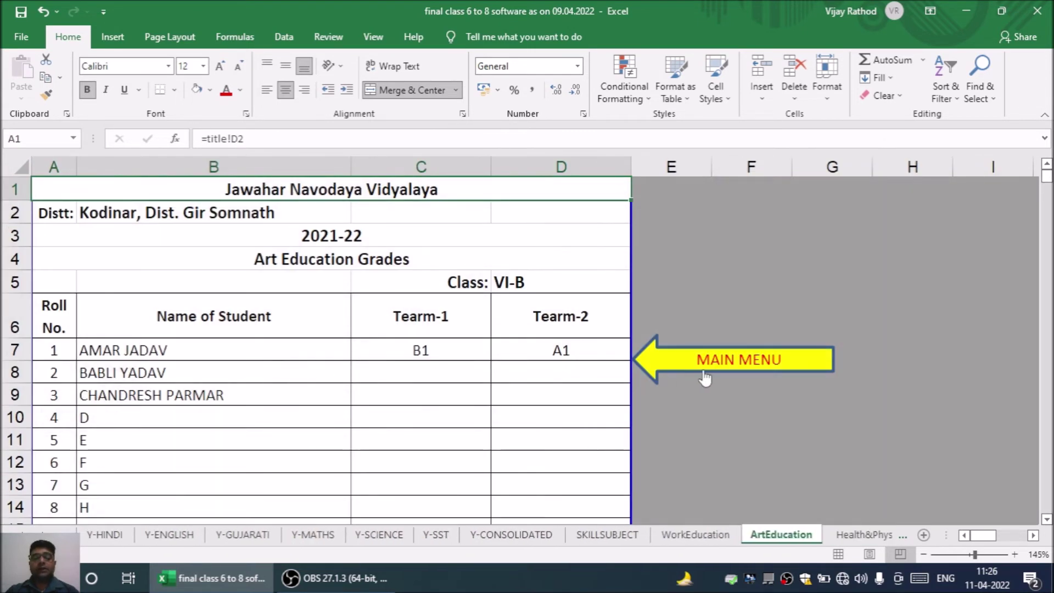
# Return to the main menu and open the Health & Physical Education Grades sheet for TERM-1.
pyautogui.click(708, 367)
pyautogui.scroll(-1, 306, 463)
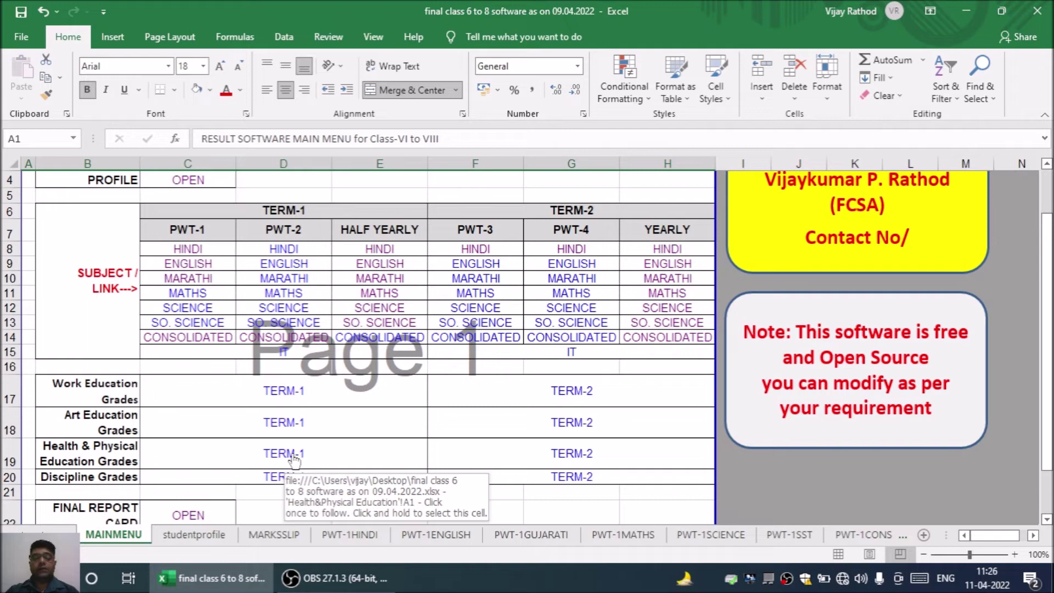
pyautogui.click(293, 455)
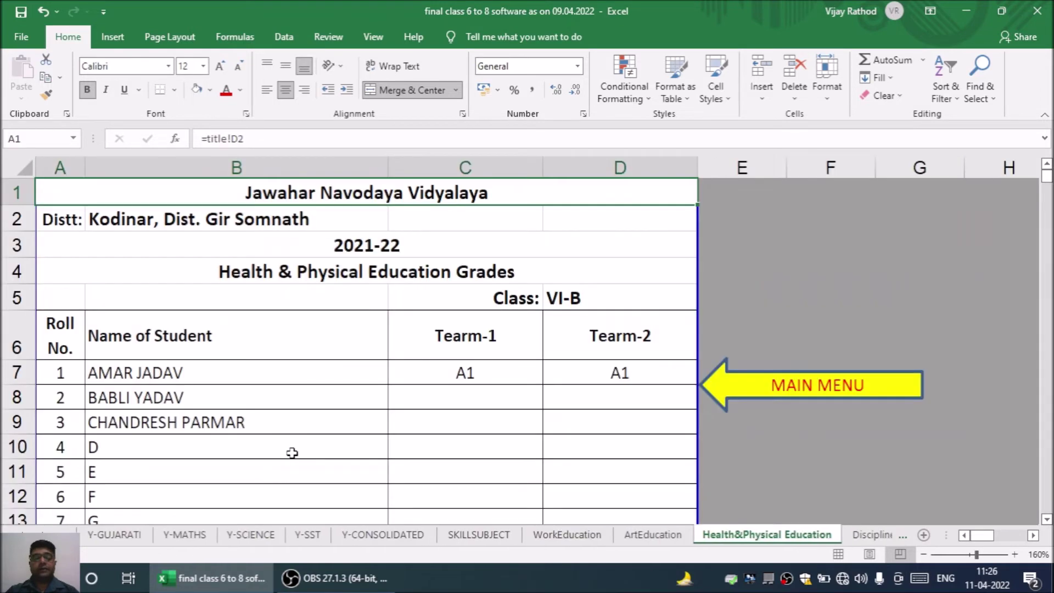
# Return to the main menu and open the Discipline Grades sheet for TERM-1.
pyautogui.click(771, 386)
pyautogui.scroll(-3, 424, 402)
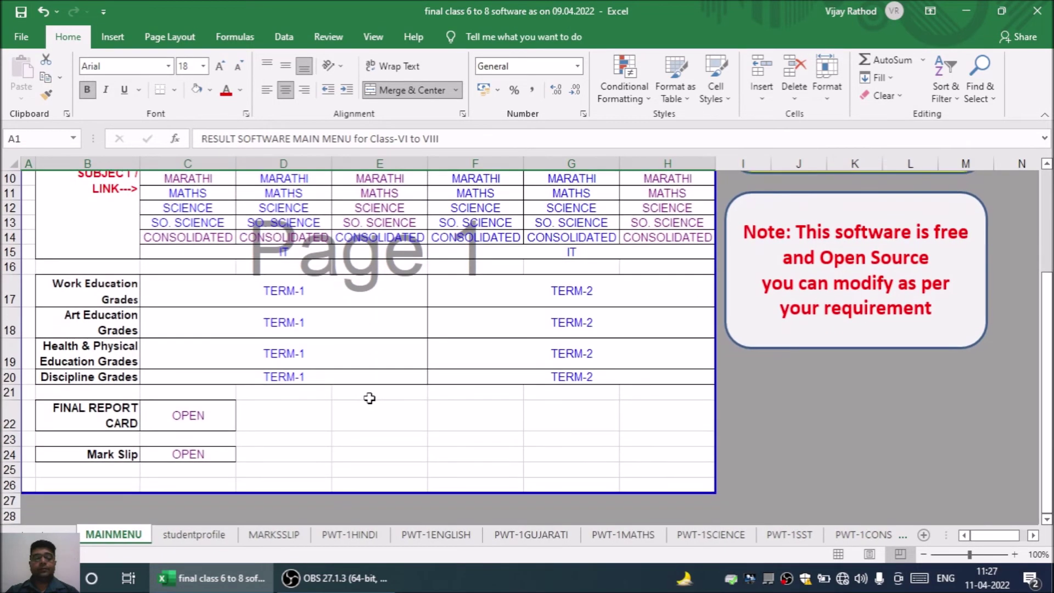
pyautogui.scroll(1, 307, 380)
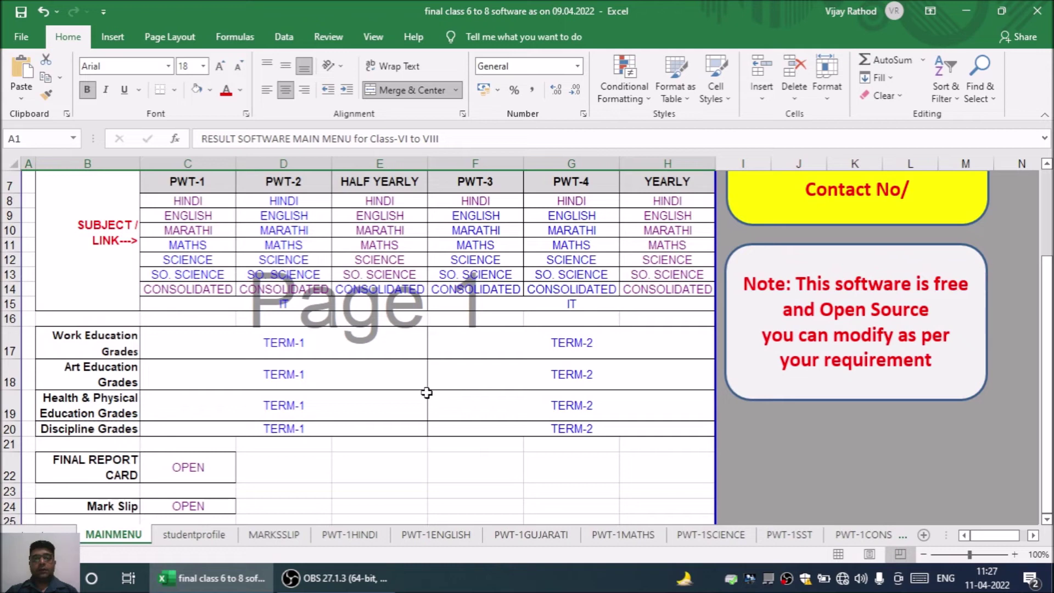
pyautogui.click(297, 434)
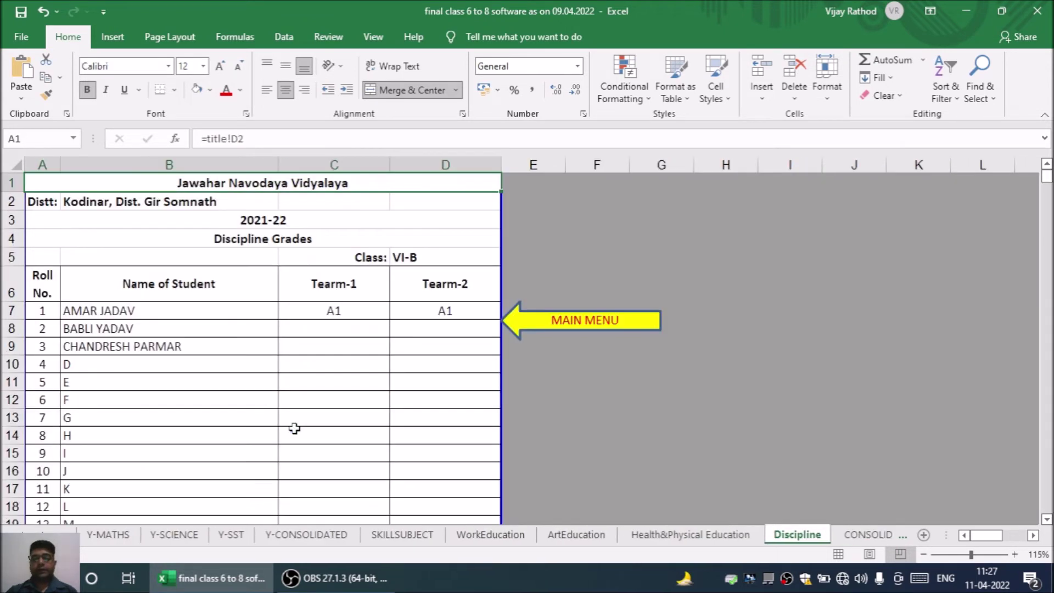
# Return to the main menu, open the final report card and look through it down to the grade ranges and attendance.
pyautogui.click(610, 328)
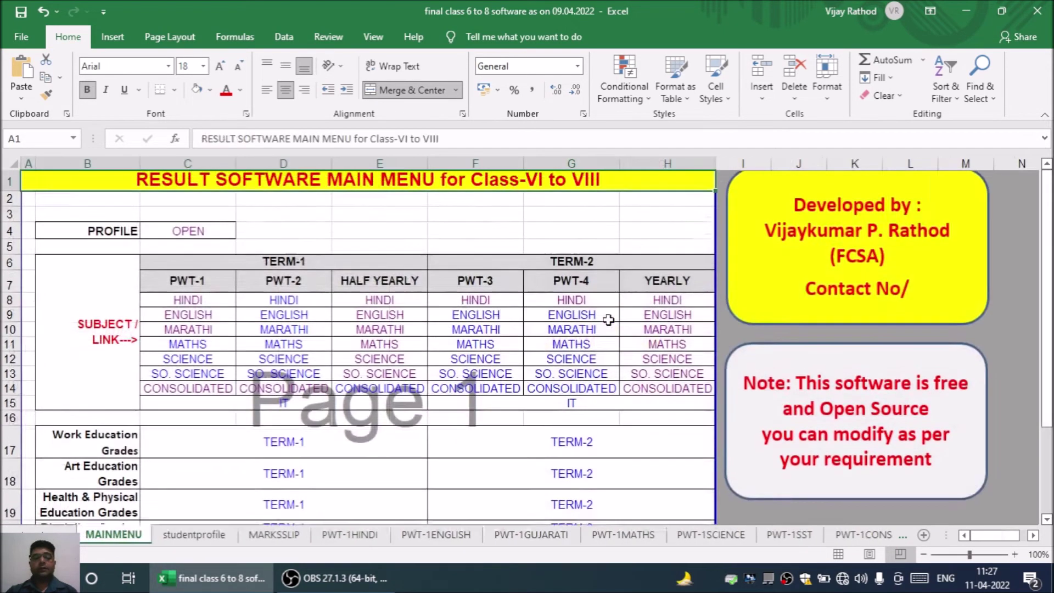
pyautogui.scroll(-3, 385, 356)
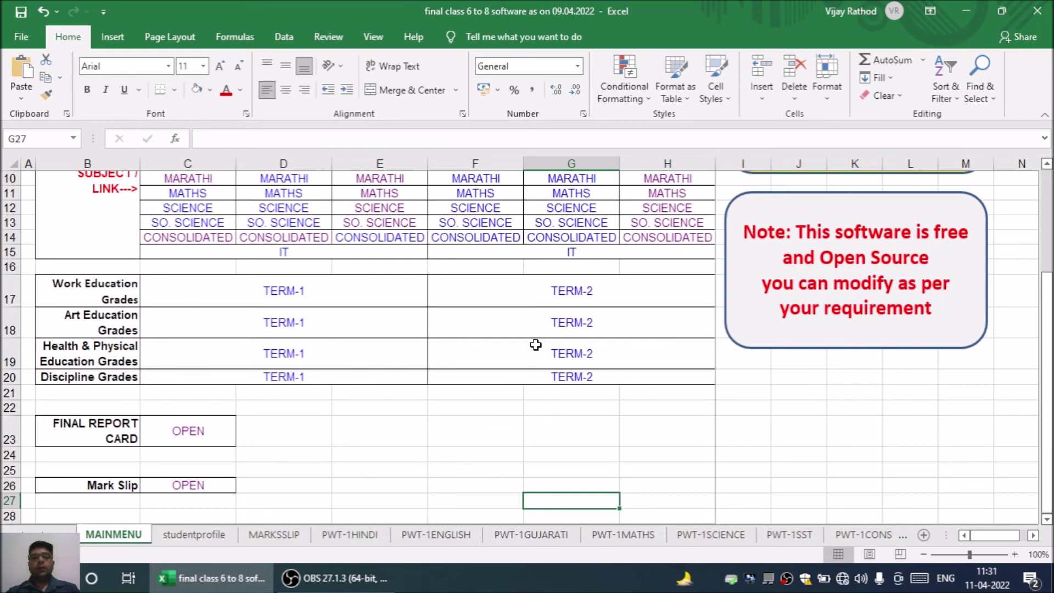
pyautogui.click(195, 434)
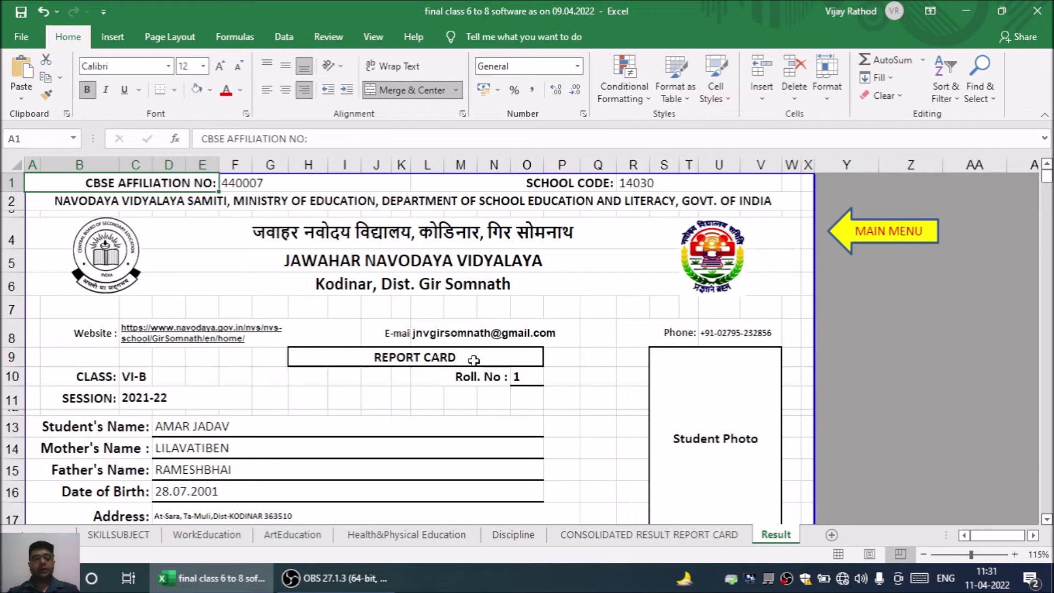
pyautogui.scroll(-1, 474, 361)
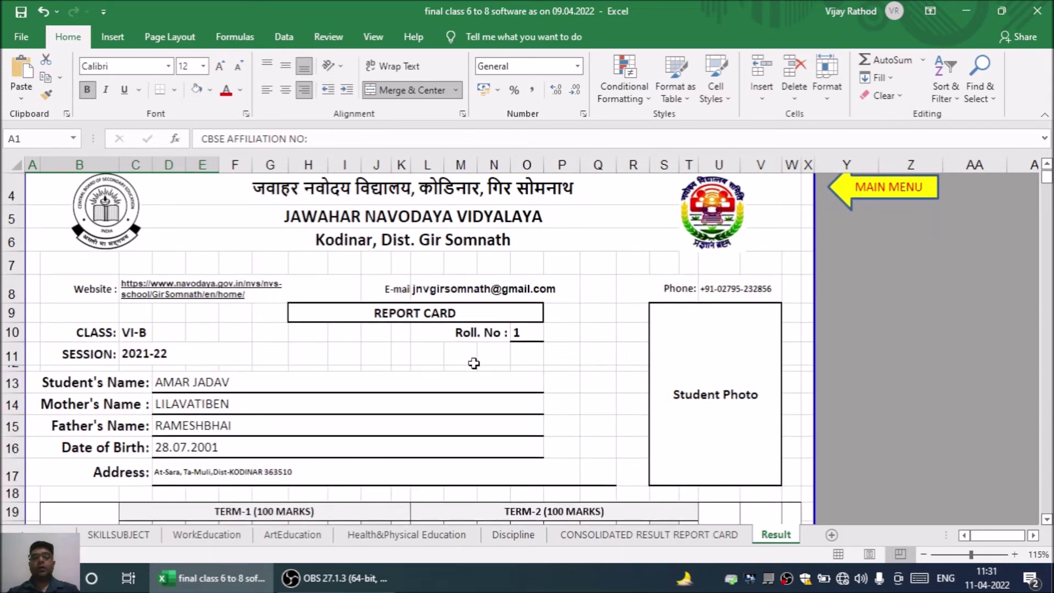
pyautogui.scroll(-7, 474, 363)
pyautogui.scroll(-5, 474, 363)
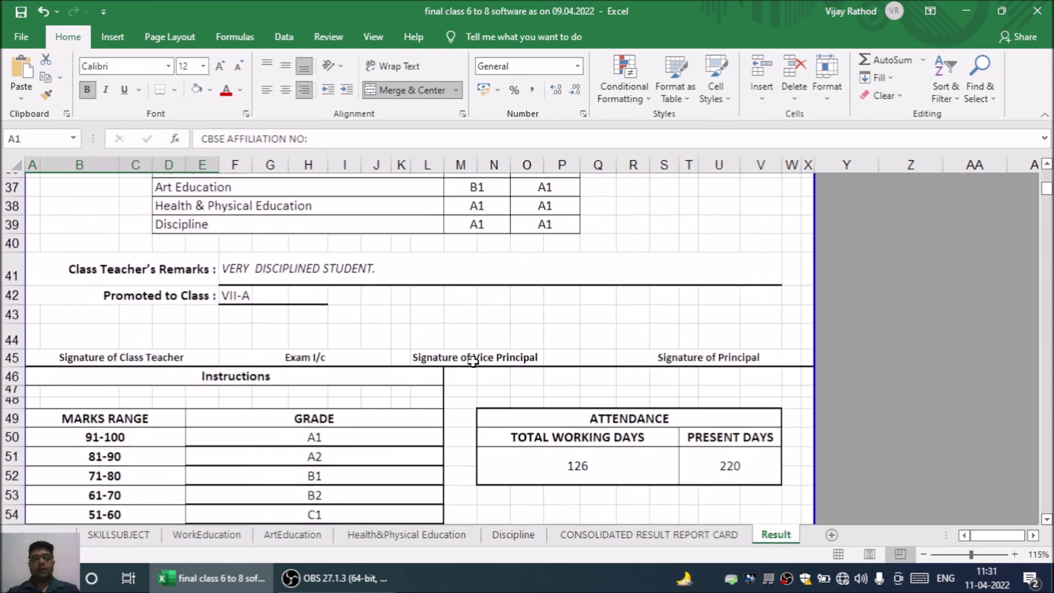
pyautogui.scroll(-2, 473, 361)
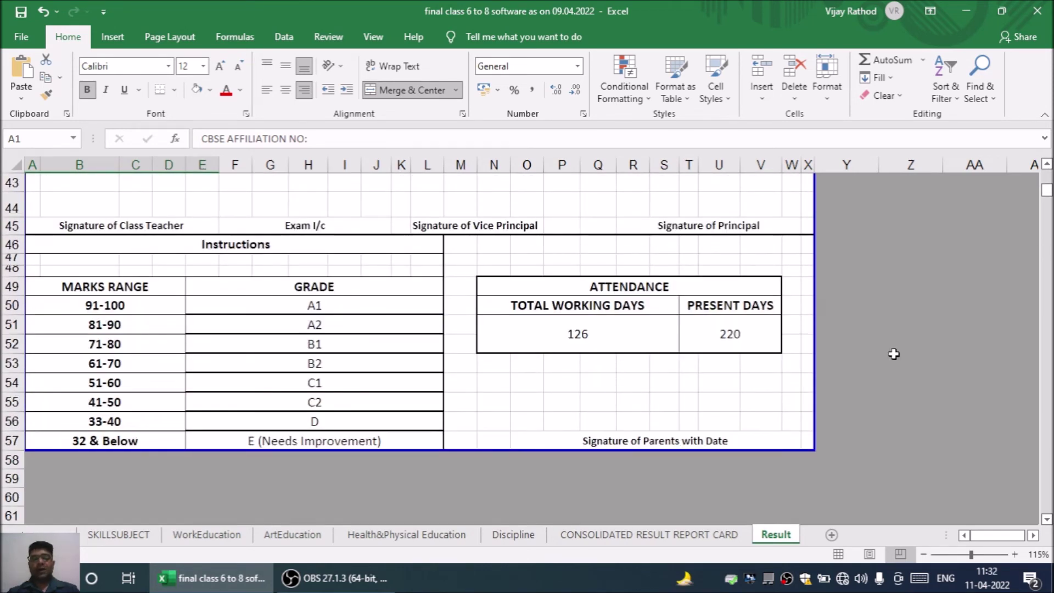
# Review the report card's header, including the school code and the Hindi and English school name and location lines.
pyautogui.scroll(14, 894, 354)
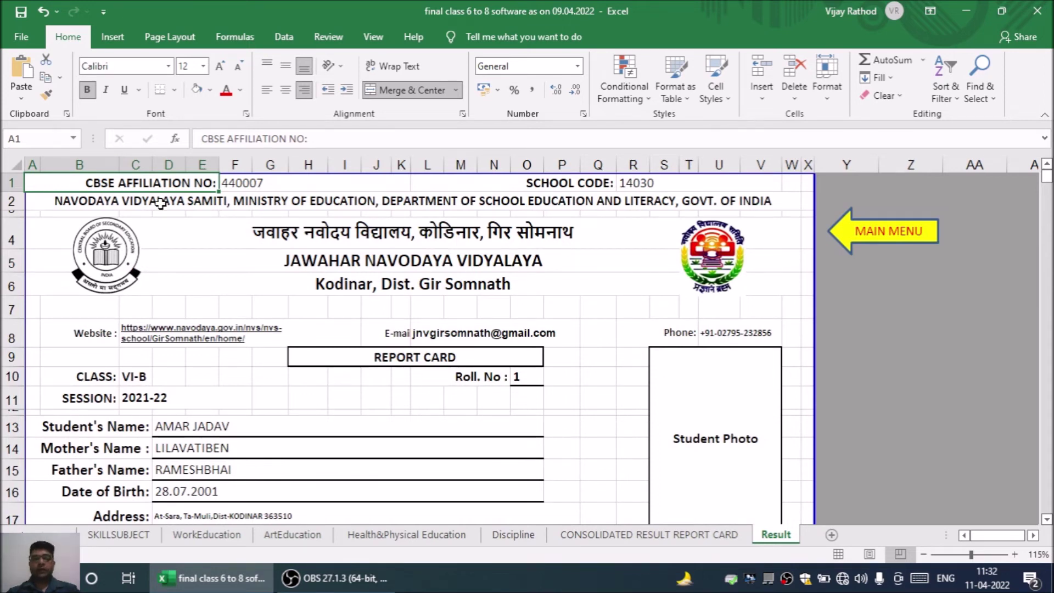
pyautogui.click(573, 181)
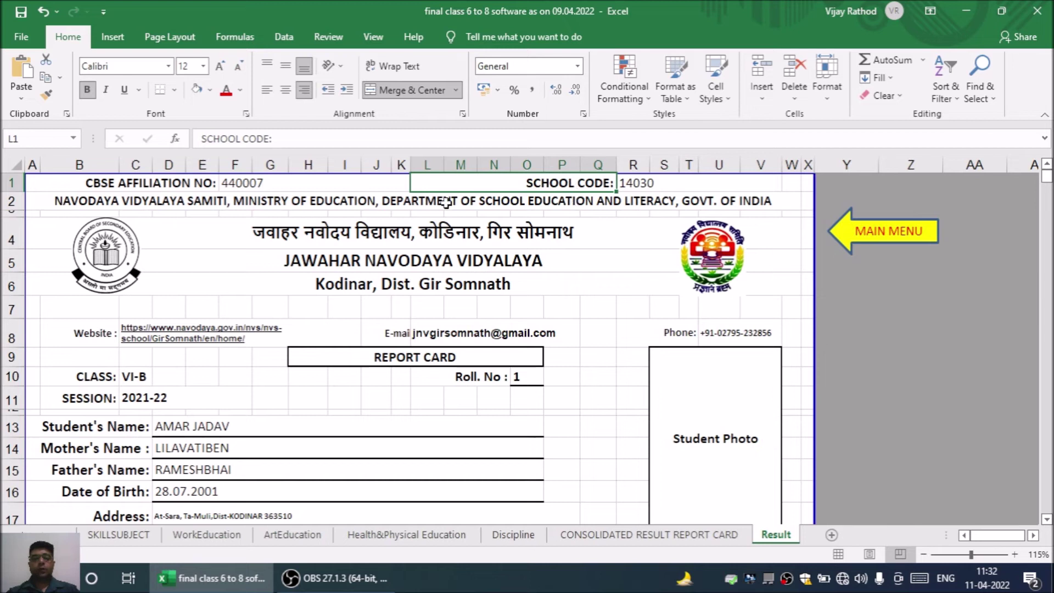
pyautogui.click(307, 236)
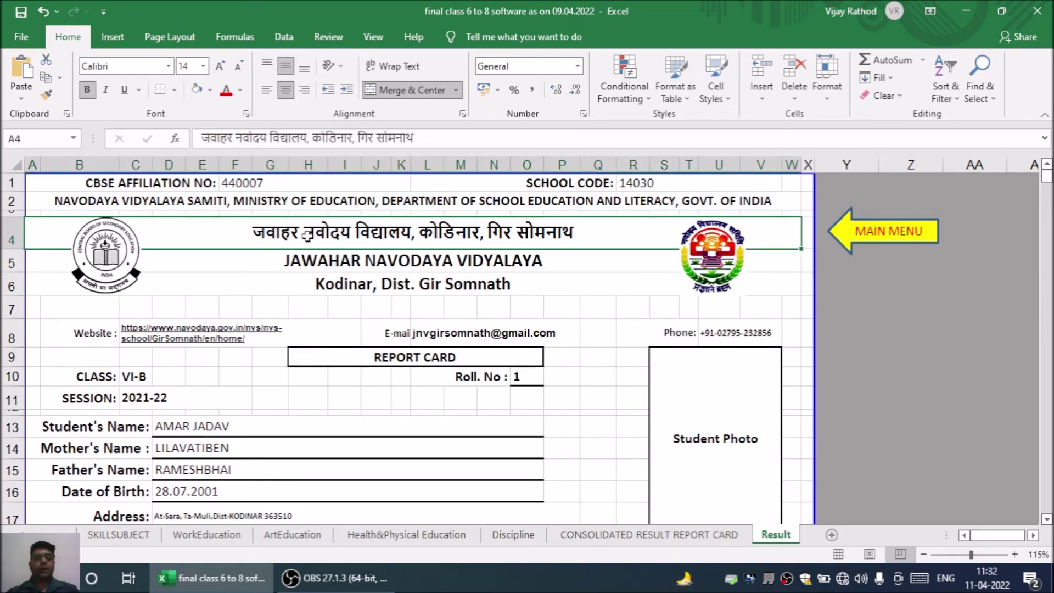
pyautogui.click(319, 262)
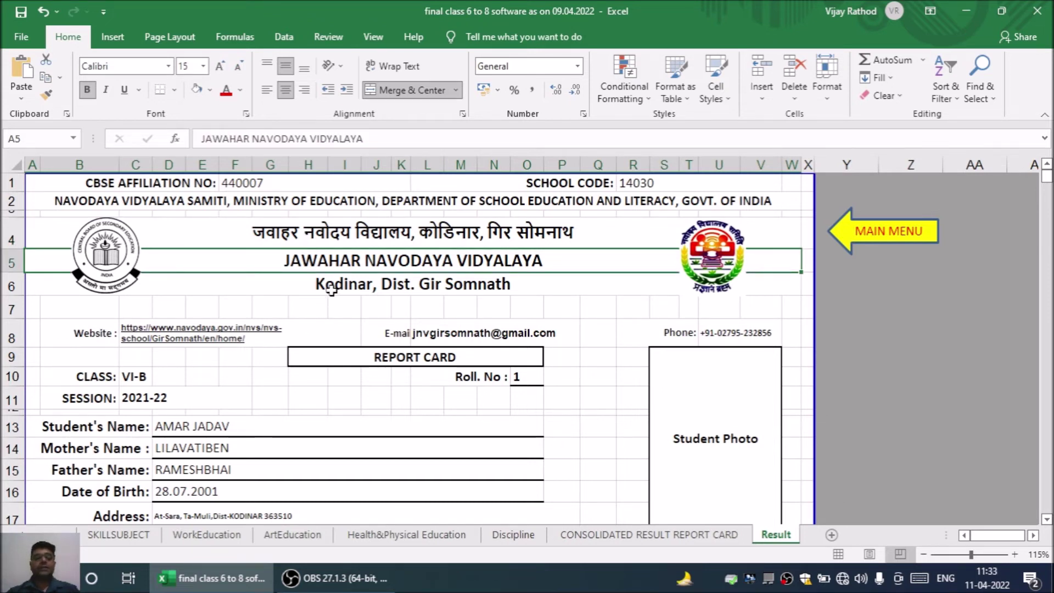
pyautogui.click(331, 290)
# Review the report card's website, e-mail, class, session and roll number fields.
pyautogui.scroll(-1, 343, 315)
pyautogui.click(87, 289)
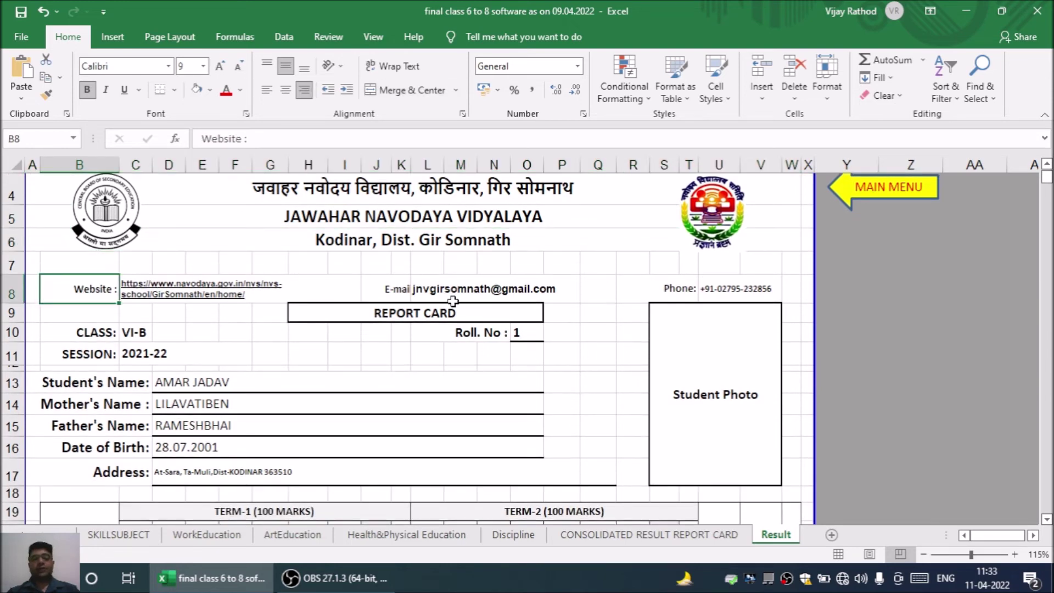
pyautogui.click(403, 292)
pyautogui.scroll(-2, 397, 288)
pyautogui.scroll(1, 219, 299)
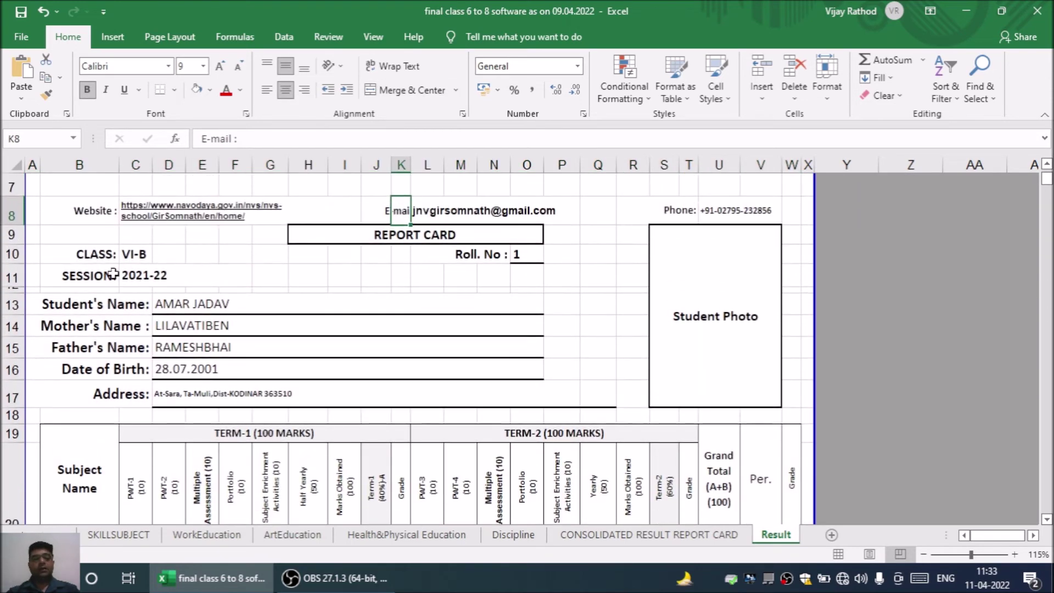
pyautogui.click(94, 262)
pyautogui.click(90, 277)
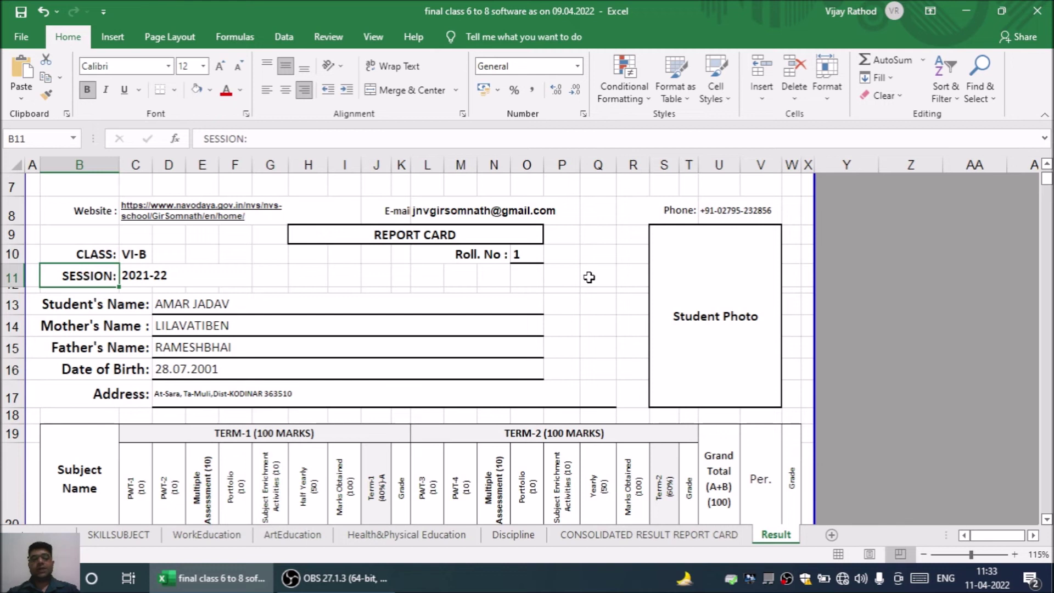
pyautogui.click(473, 253)
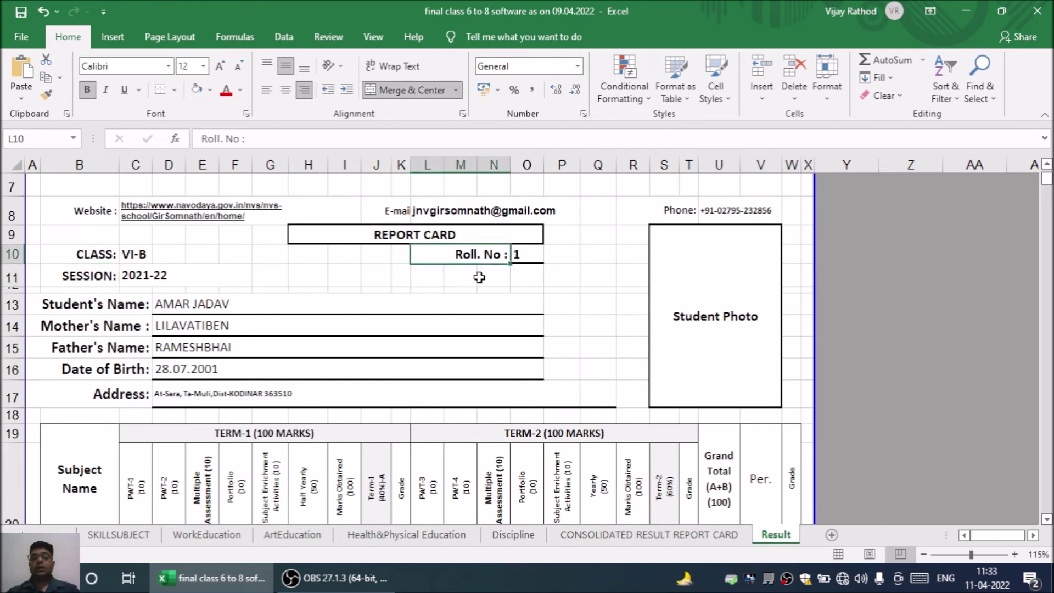
# Set the report card's roll number to 2.
pyautogui.click(534, 253)
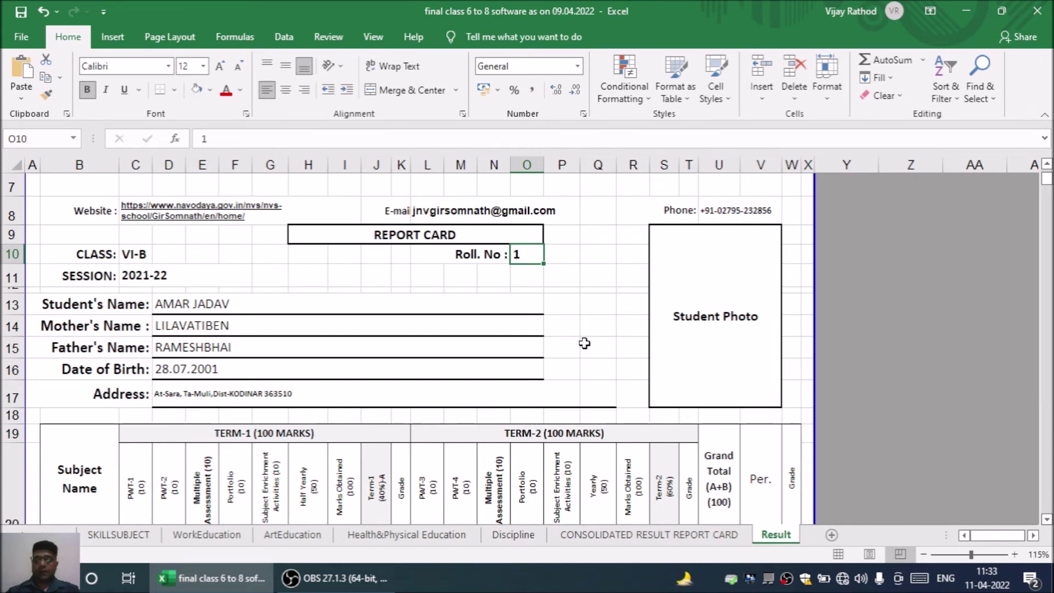
pyautogui.write('2')
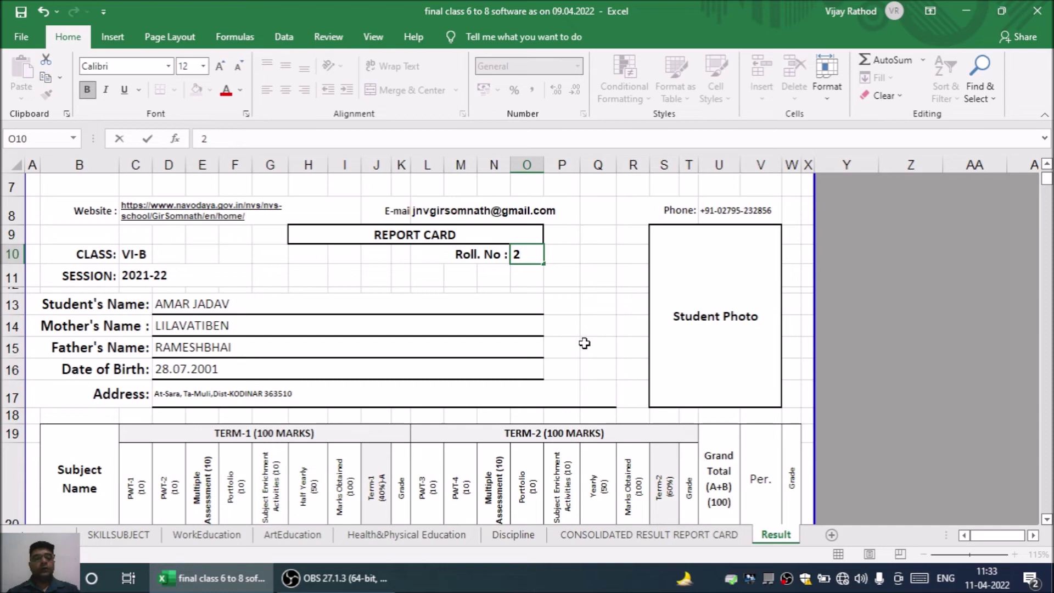
pyautogui.press('Return')
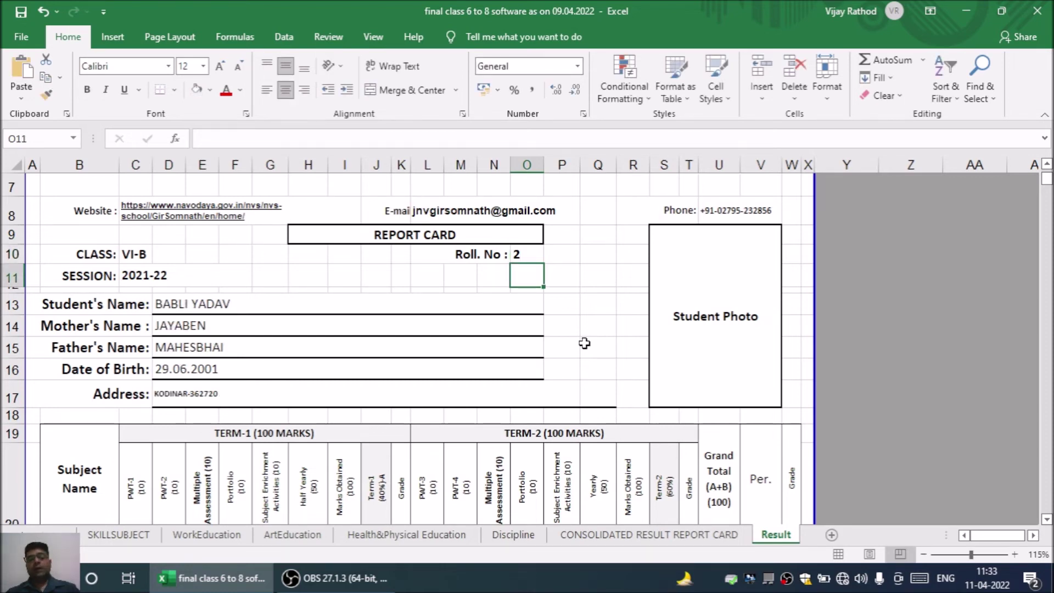
# Review the subject marks table, covering the TERM-1 and TERM-2 sections and the Grand Total, percentage and grade columns.
pyautogui.scroll(-1, 583, 341)
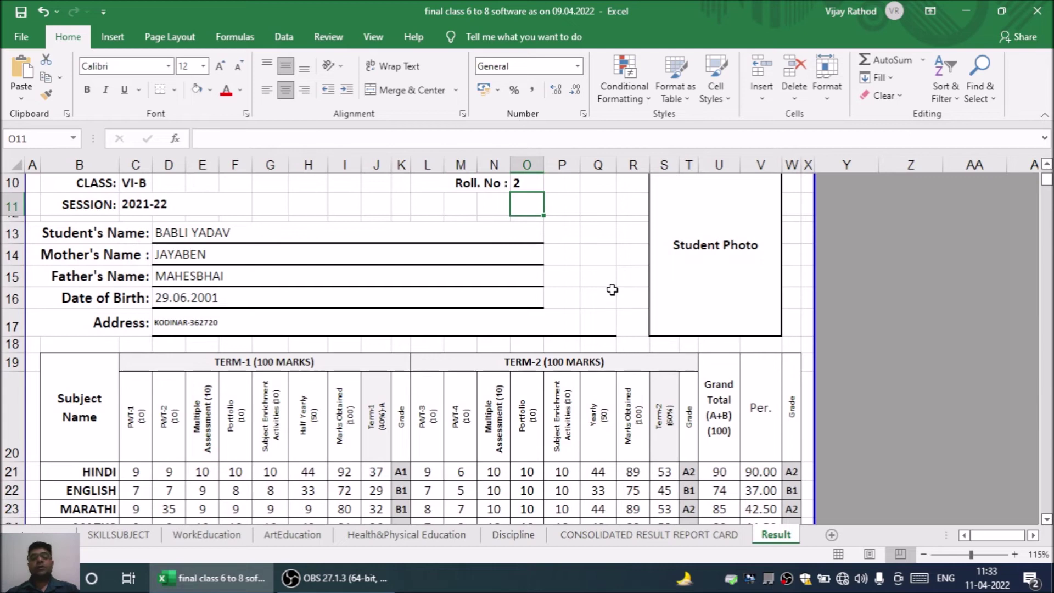
pyautogui.scroll(-2, 612, 290)
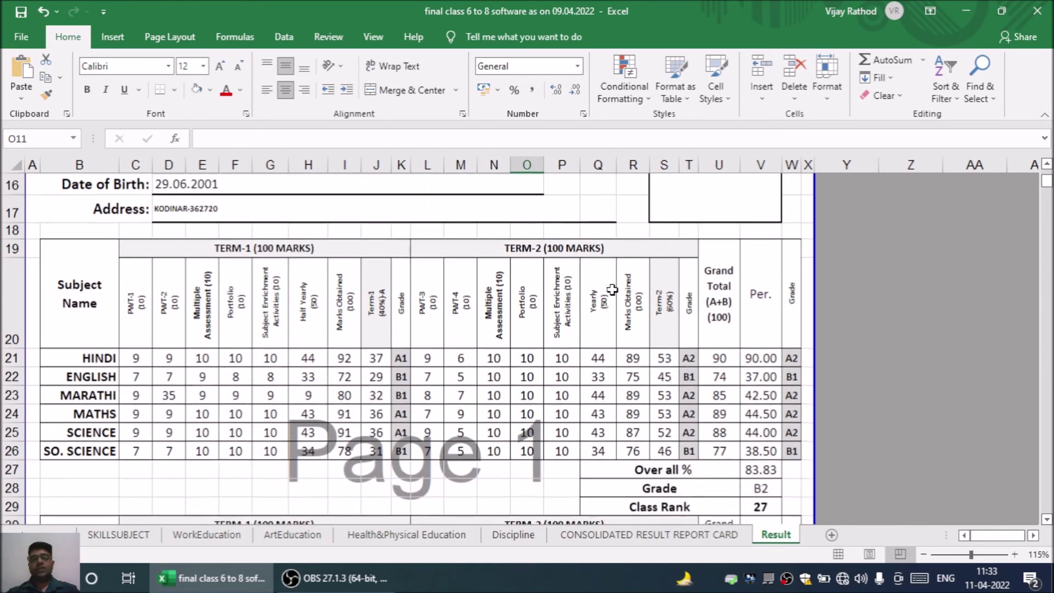
pyautogui.click(274, 255)
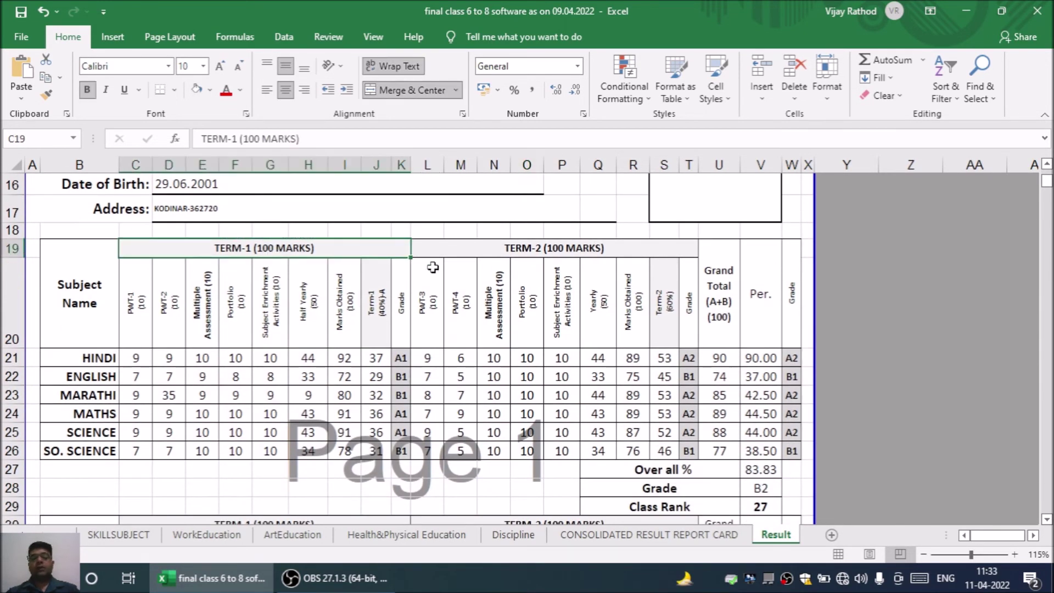
pyautogui.click(472, 251)
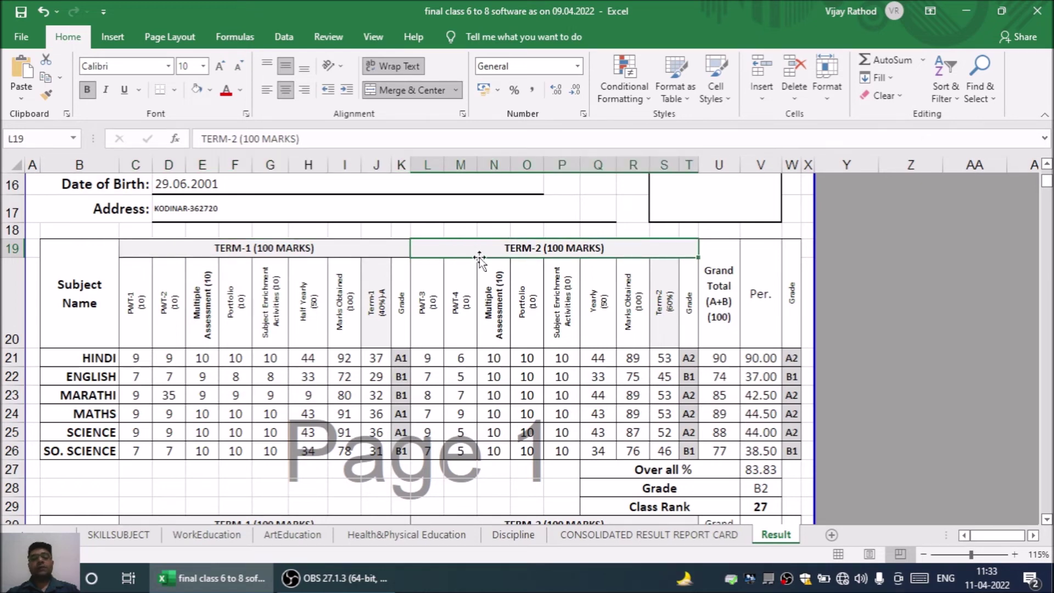
pyautogui.click(715, 308)
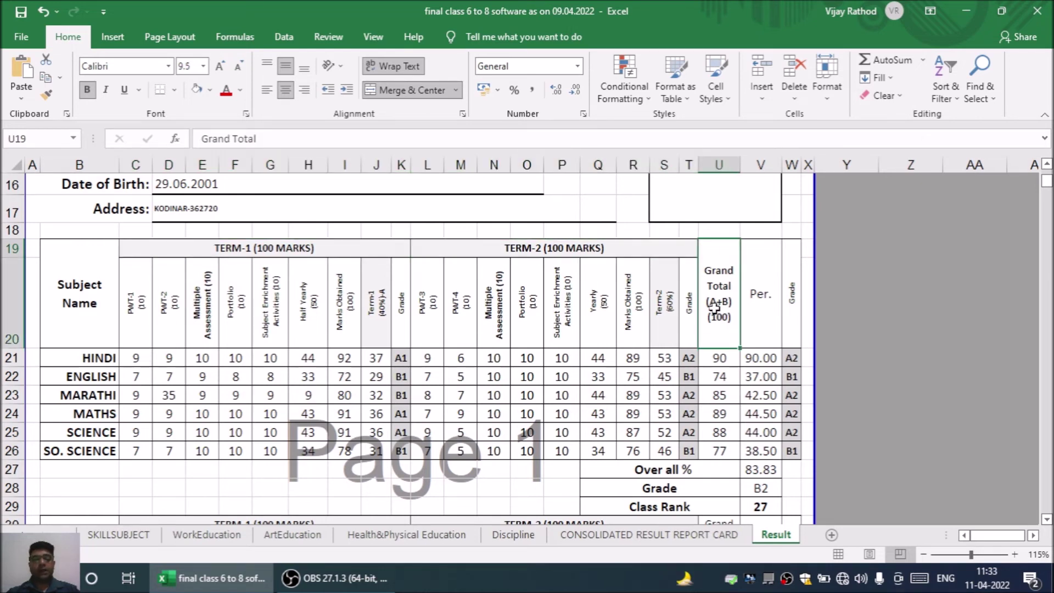
pyautogui.click(760, 301)
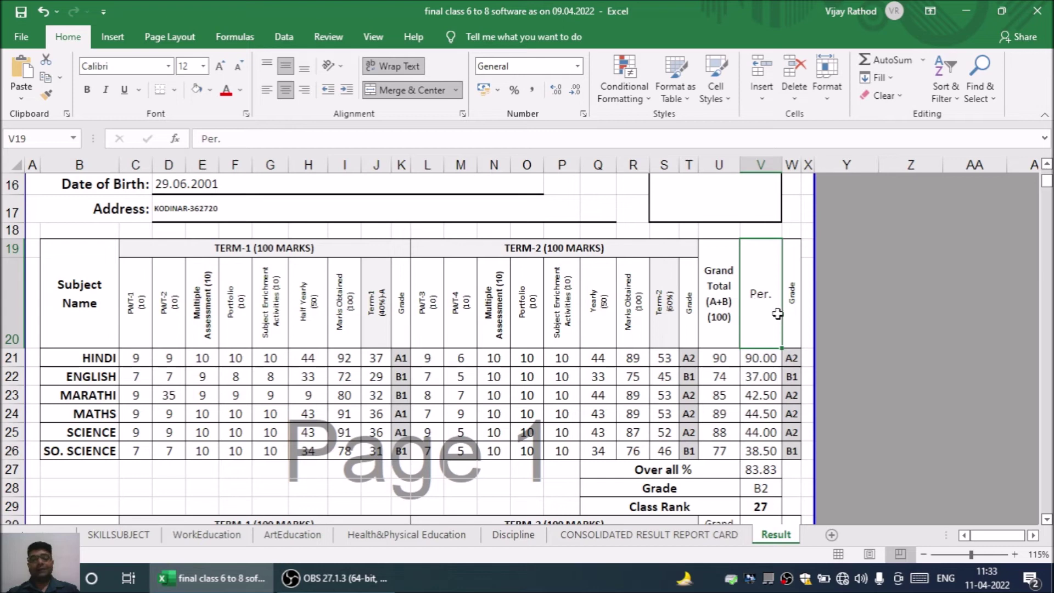
pyautogui.click(794, 302)
# Check the overall percentage, grade and class rank rows below the subject marks.
pyautogui.scroll(-1, 794, 303)
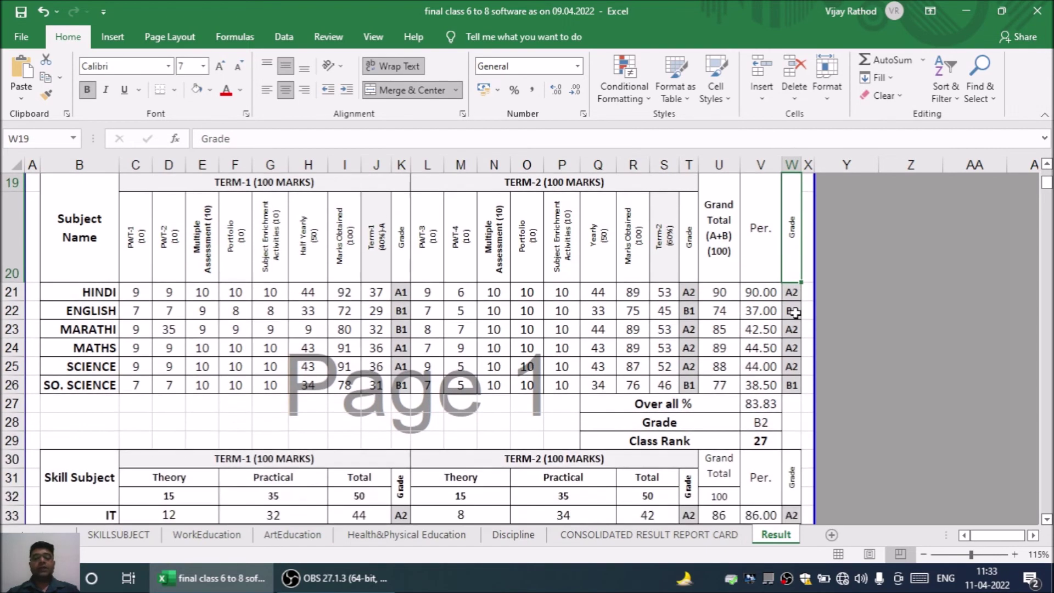
pyautogui.click(636, 405)
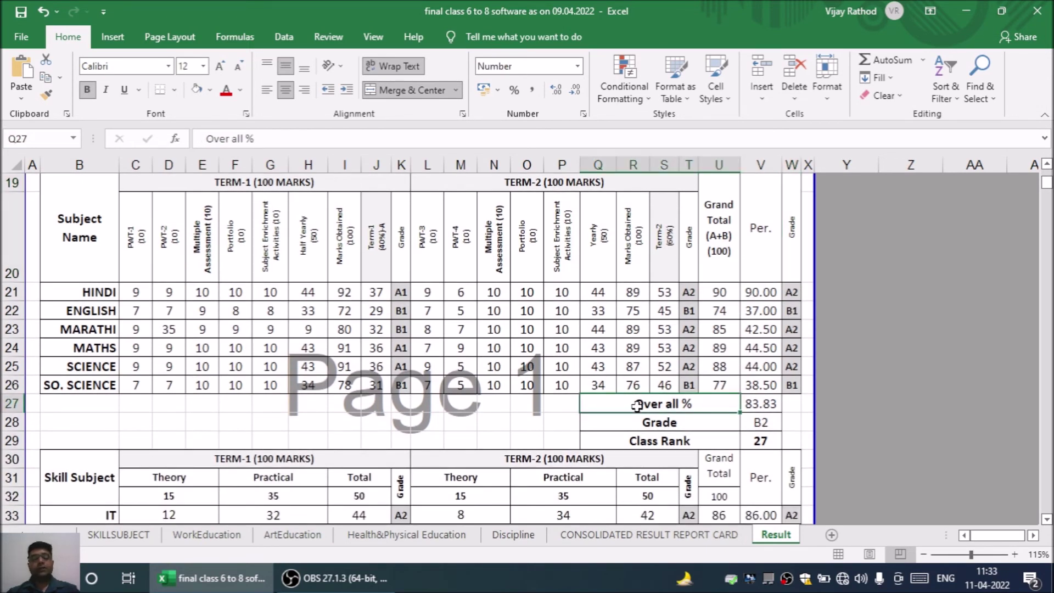
pyautogui.click(626, 425)
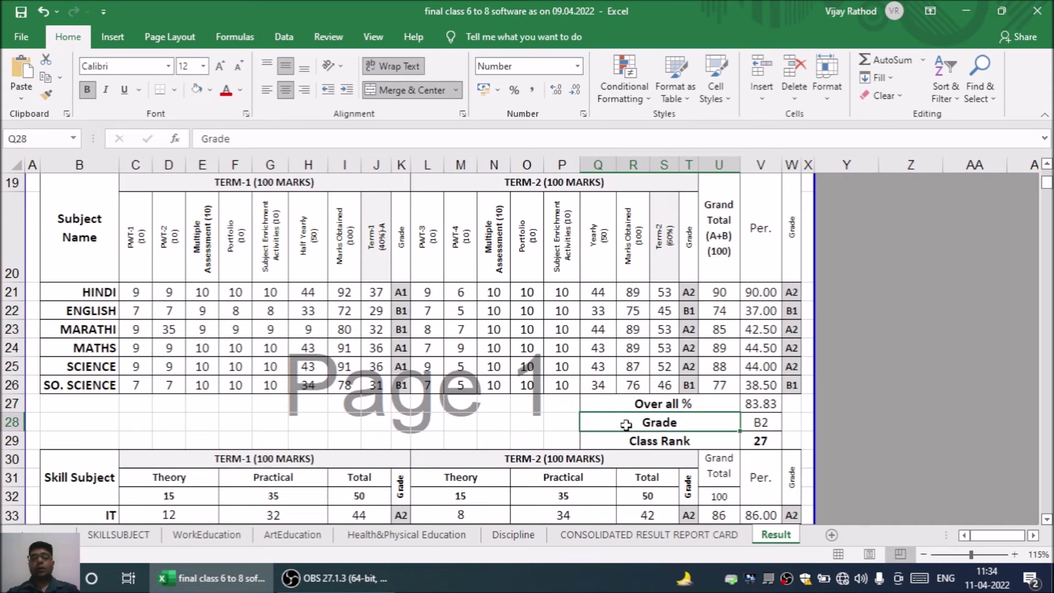
pyautogui.click(625, 443)
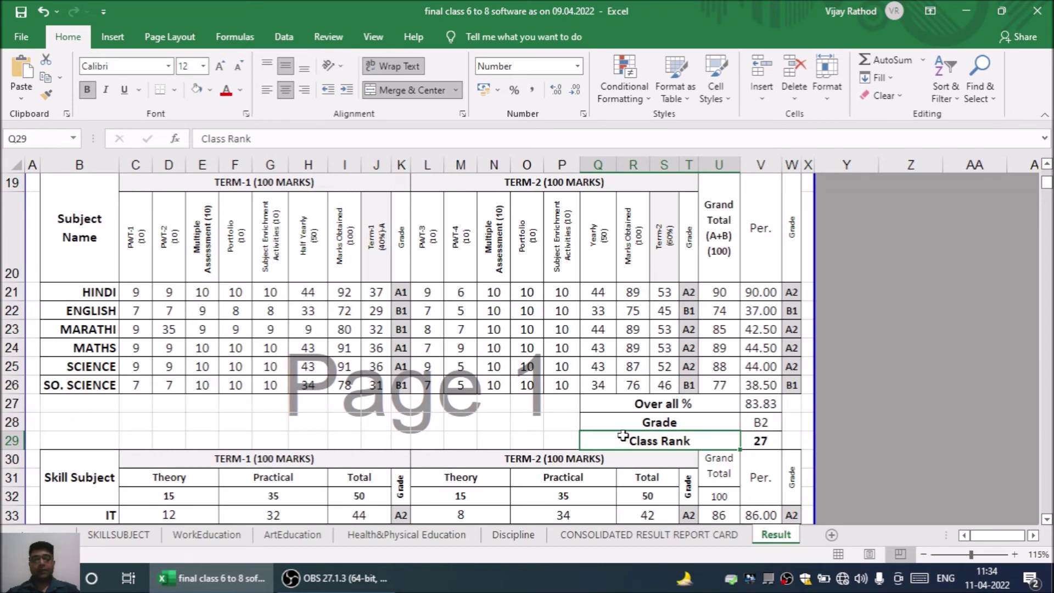
# Review the Skill Subject section with its TERM-1 marks and the Co-Scholastic Areas grades below it.
pyautogui.scroll(-1, 623, 433)
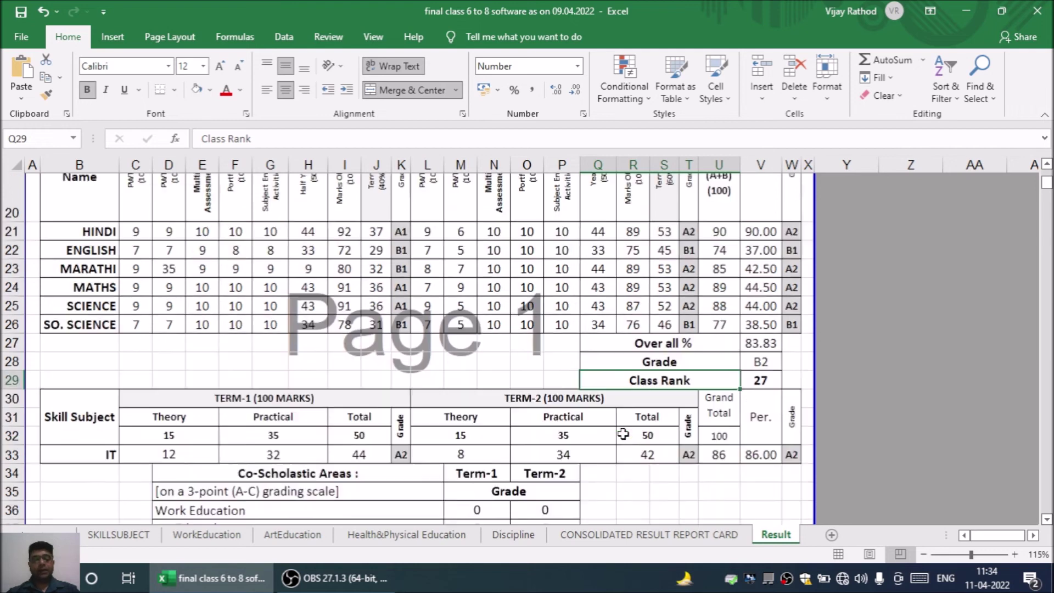
pyautogui.click(78, 357)
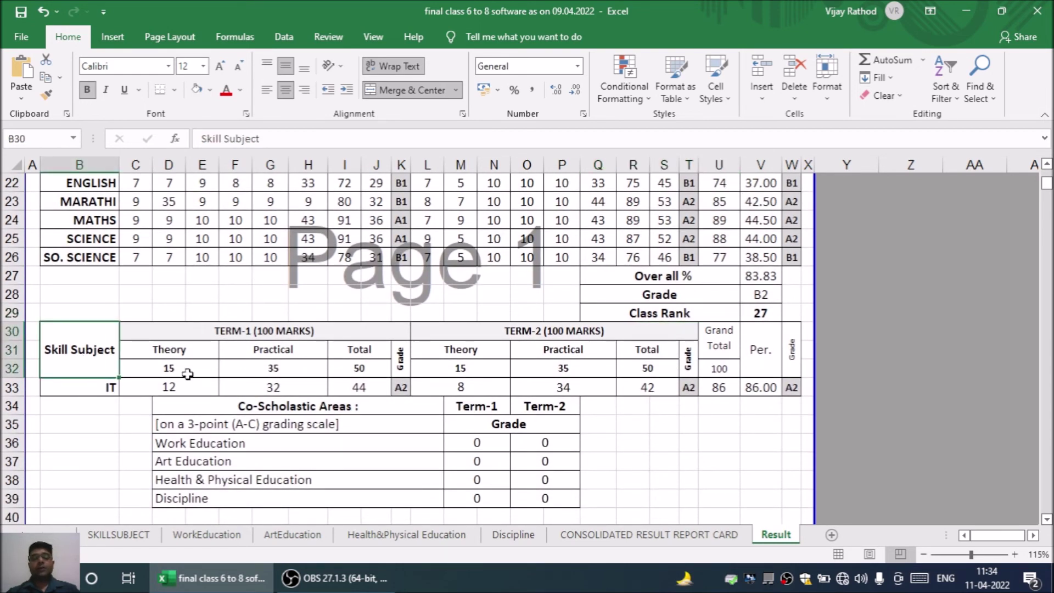
pyautogui.click(193, 334)
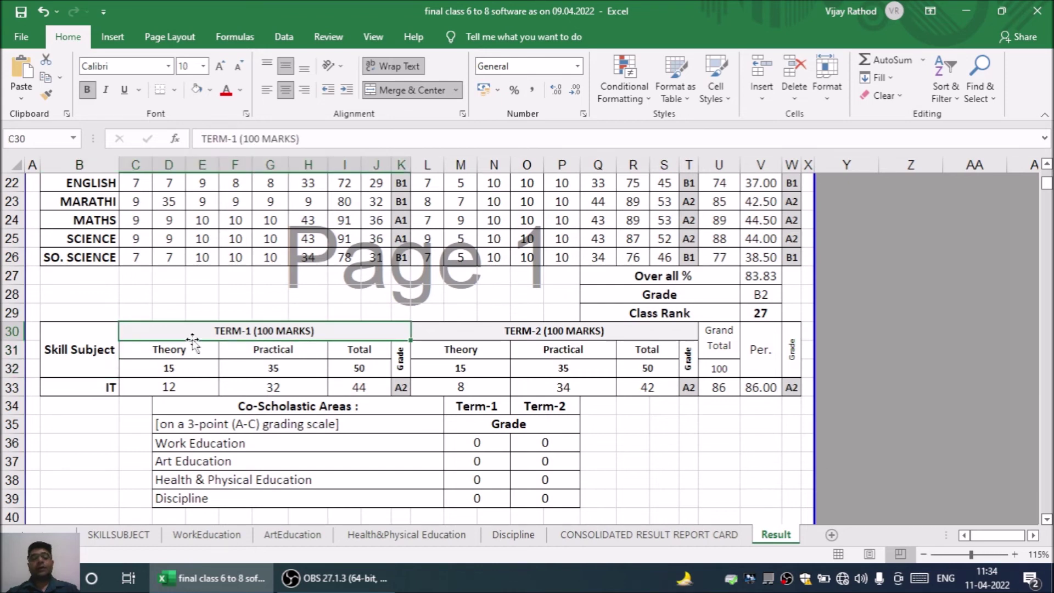
pyautogui.scroll(-2, 192, 340)
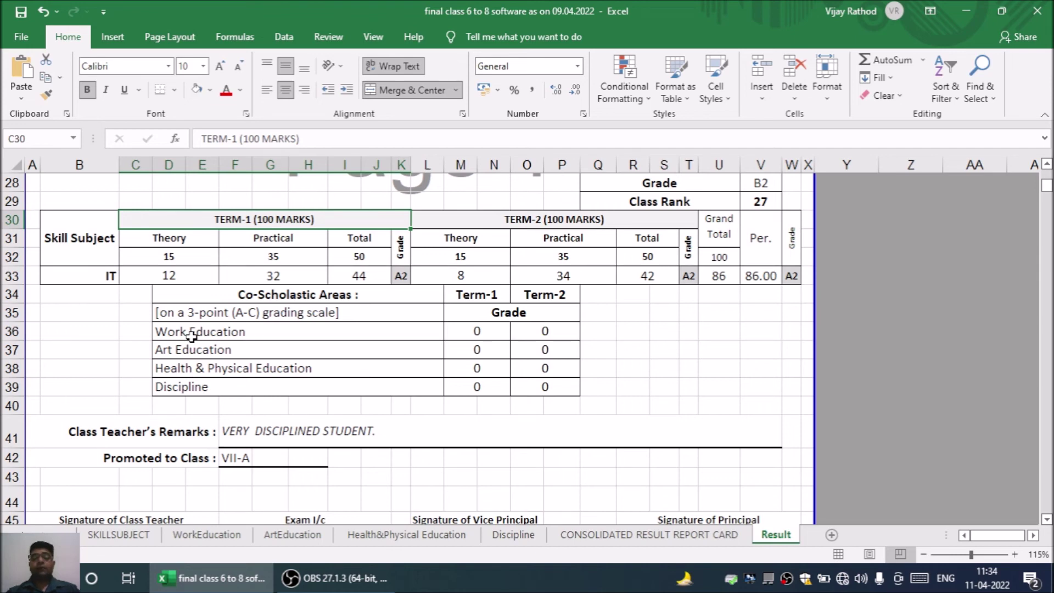
# Set the report card's roll number back to 1.
pyautogui.scroll(8, 598, 357)
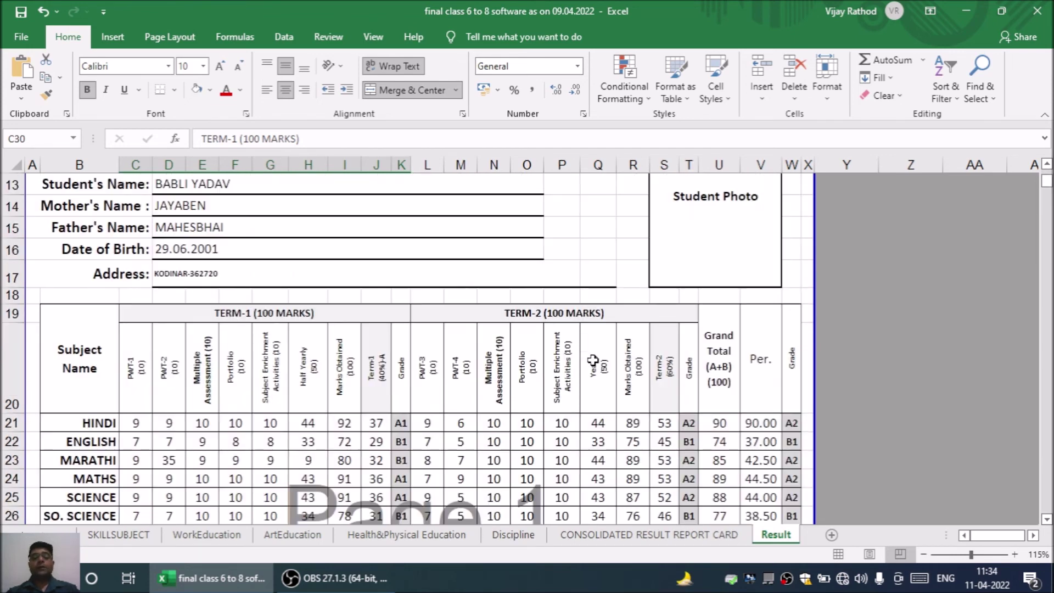
pyautogui.click(520, 331)
pyautogui.write('1')
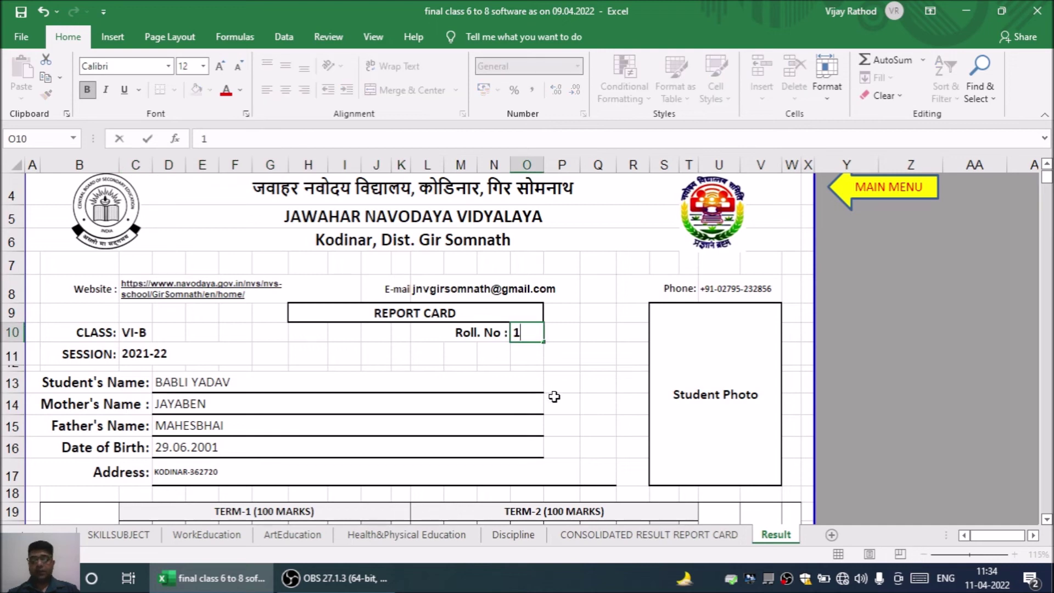
pyautogui.press('Return')
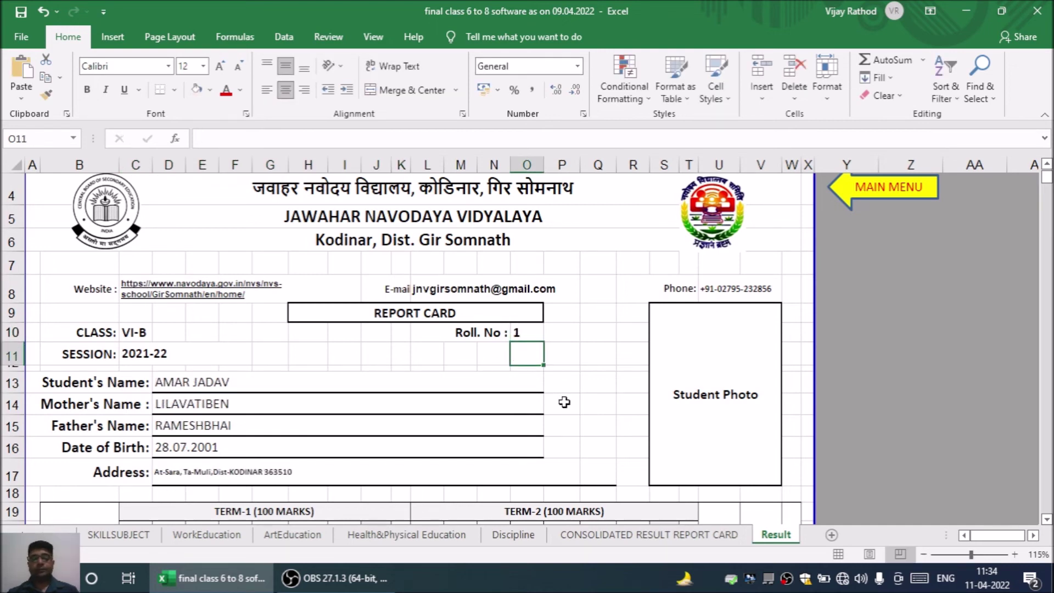
# Look through the co-scholastic grades, teacher's remarks, promotion, signatures, grade ranges and attendance, and return to the report card's header.
pyautogui.scroll(-7, 560, 400)
pyautogui.scroll(-2, 567, 403)
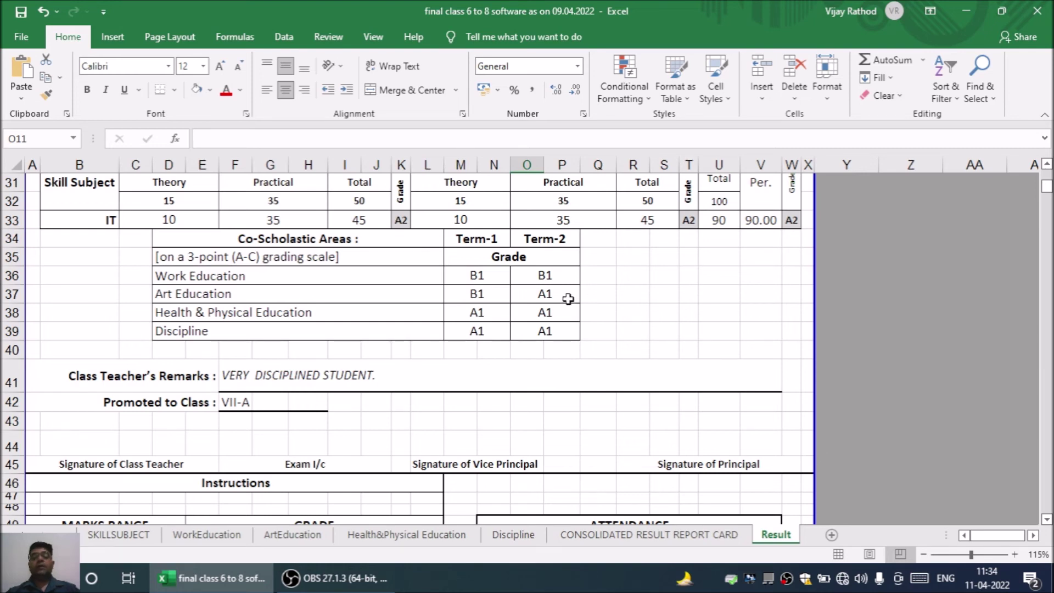
pyautogui.scroll(-1, 568, 299)
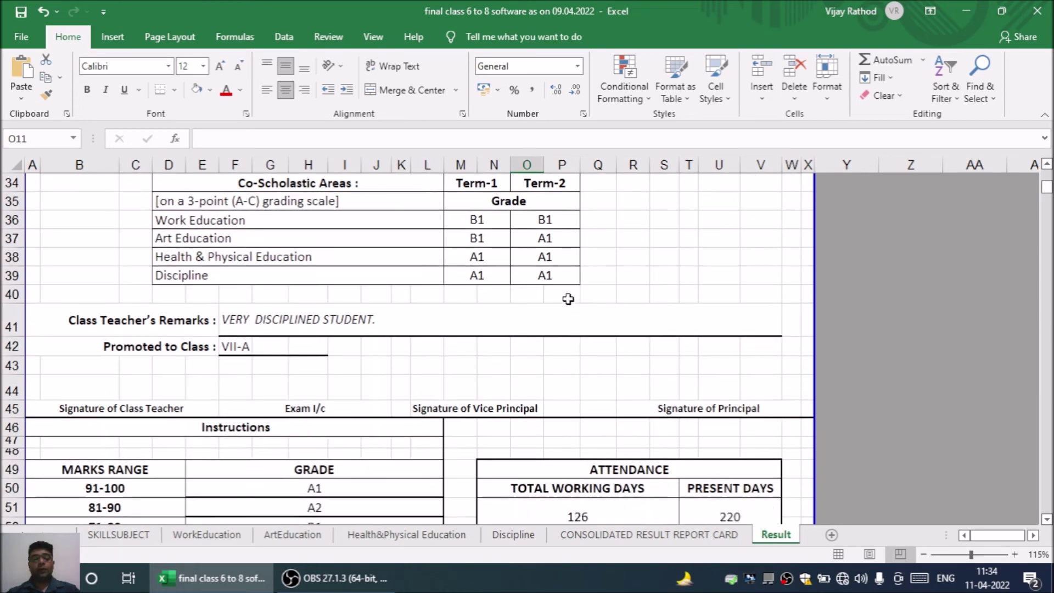
pyautogui.scroll(-1, 569, 300)
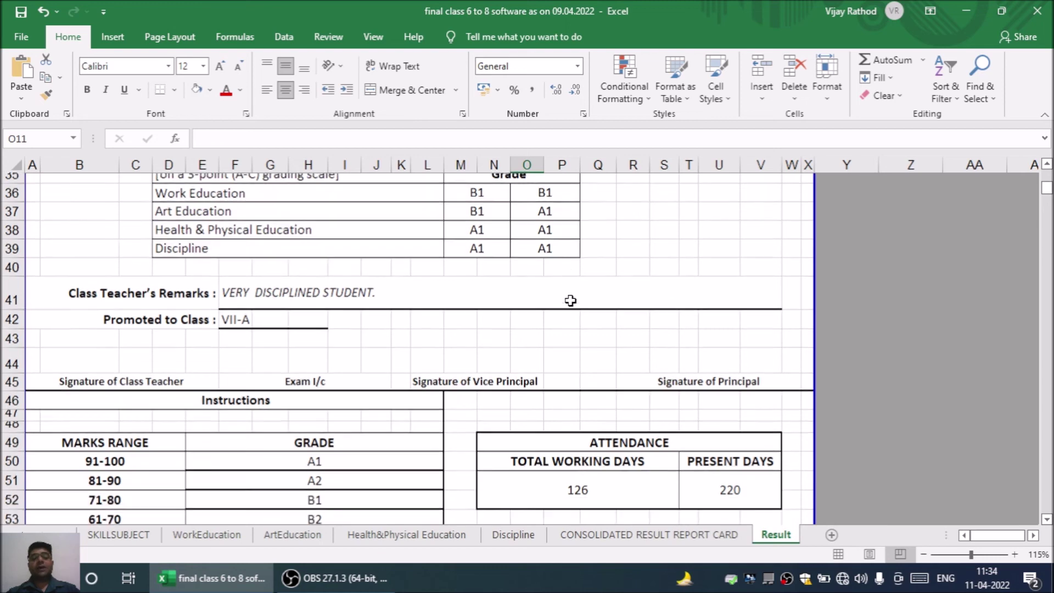
pyautogui.scroll(-1, 570, 300)
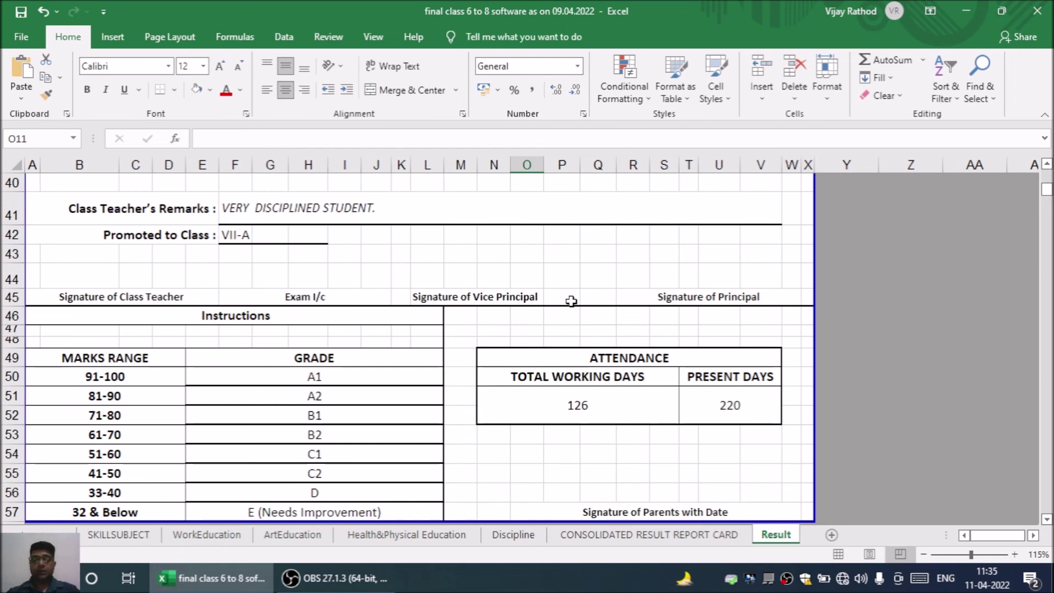
pyautogui.scroll(-1, 571, 300)
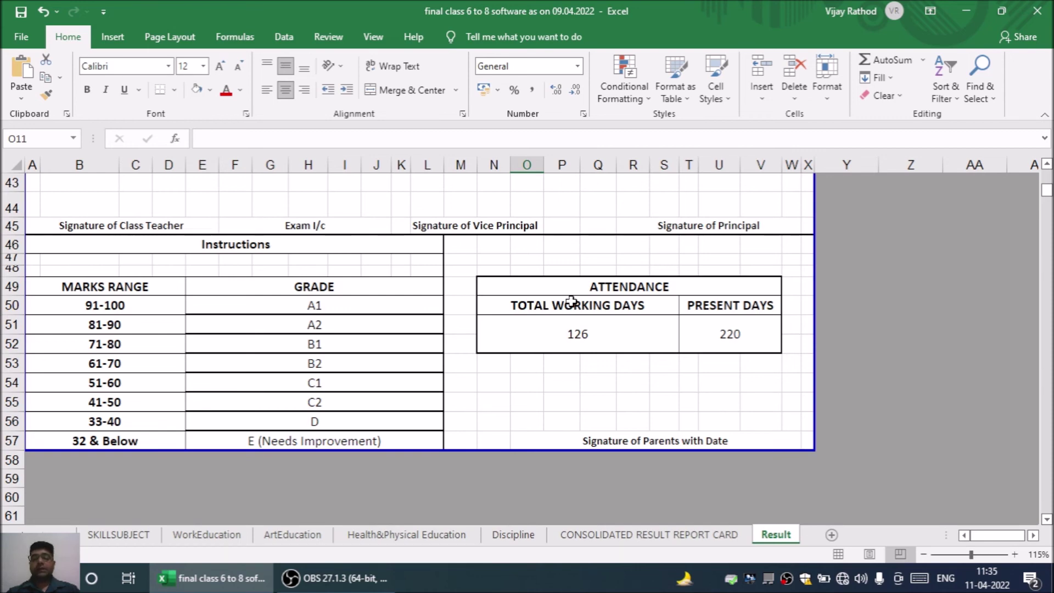
pyautogui.scroll(10, 571, 301)
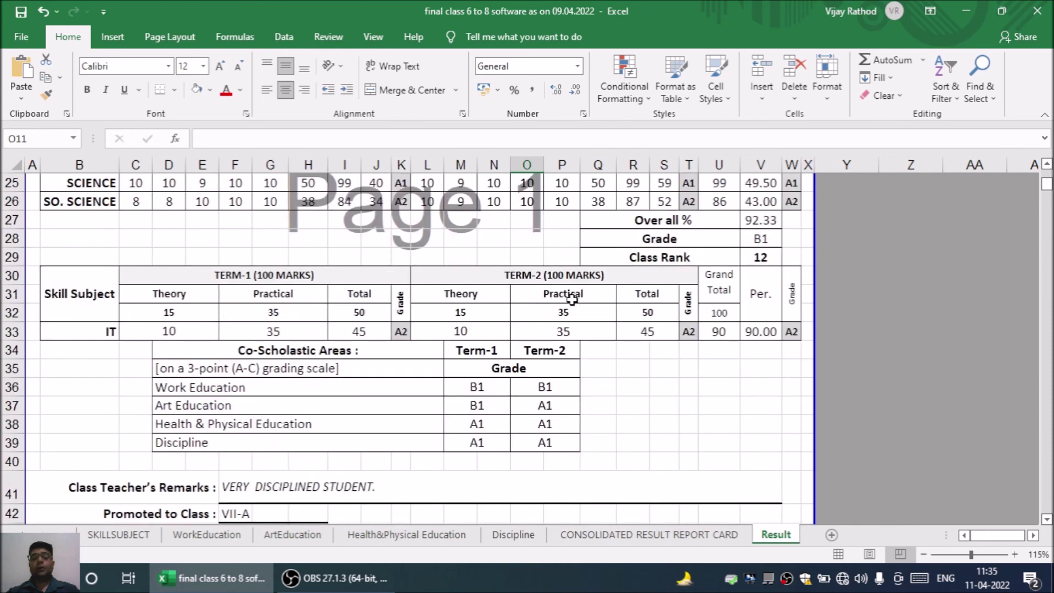
pyautogui.scroll(4, 571, 301)
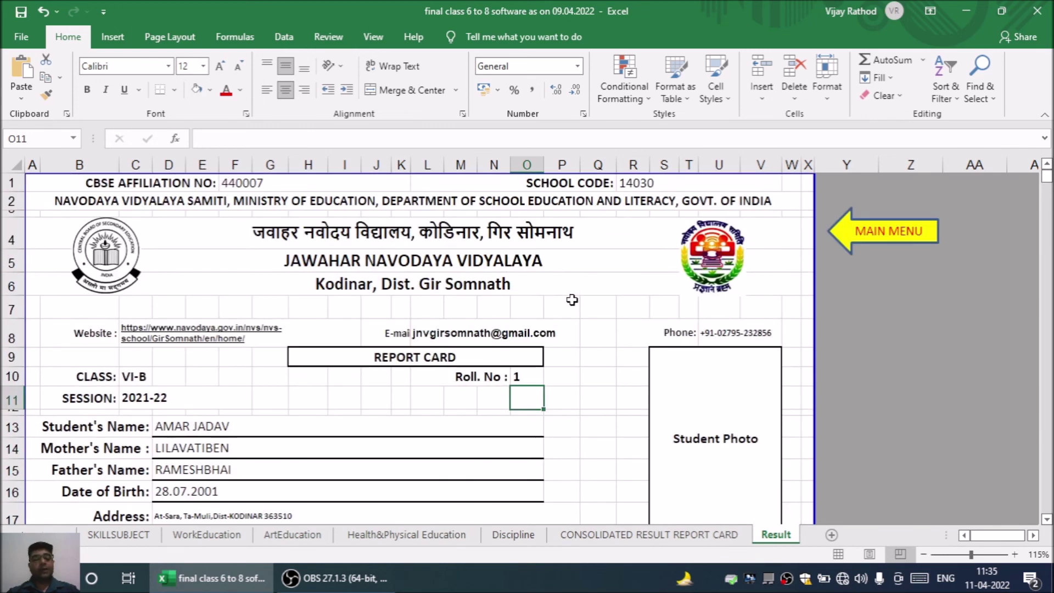
pyautogui.click(426, 308)
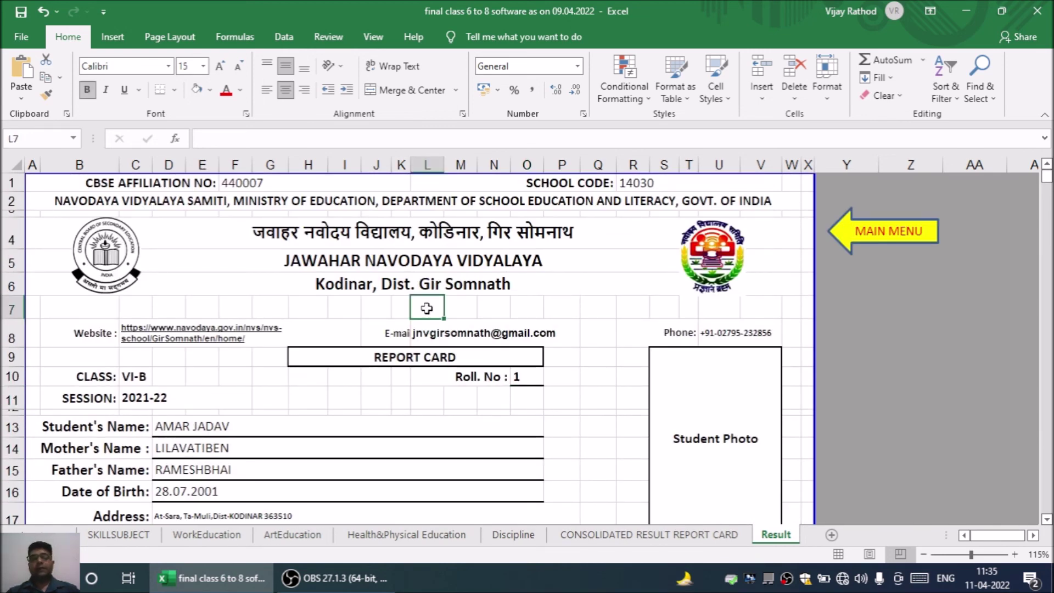